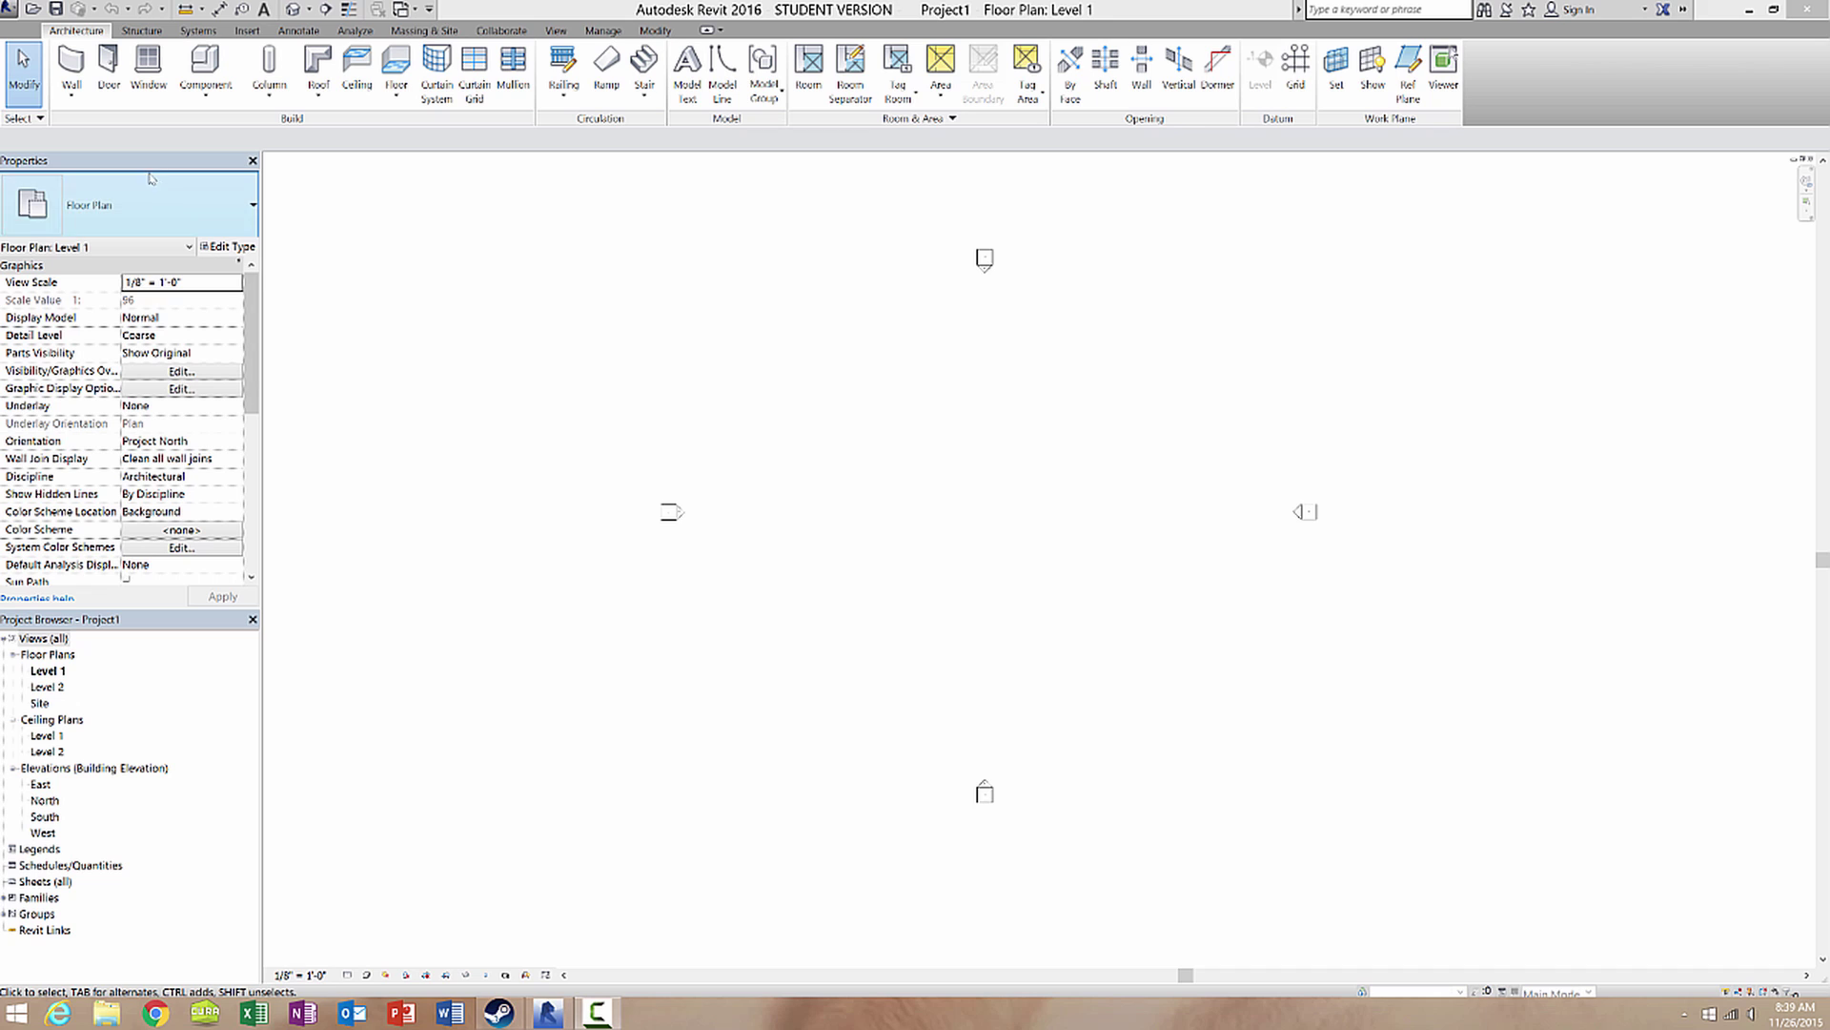
- Detach the Properties palette from its docked place and close it
{"action": "left_click_drag", "start_coordinate": [151, 161], "coordinate": [760, 269]}
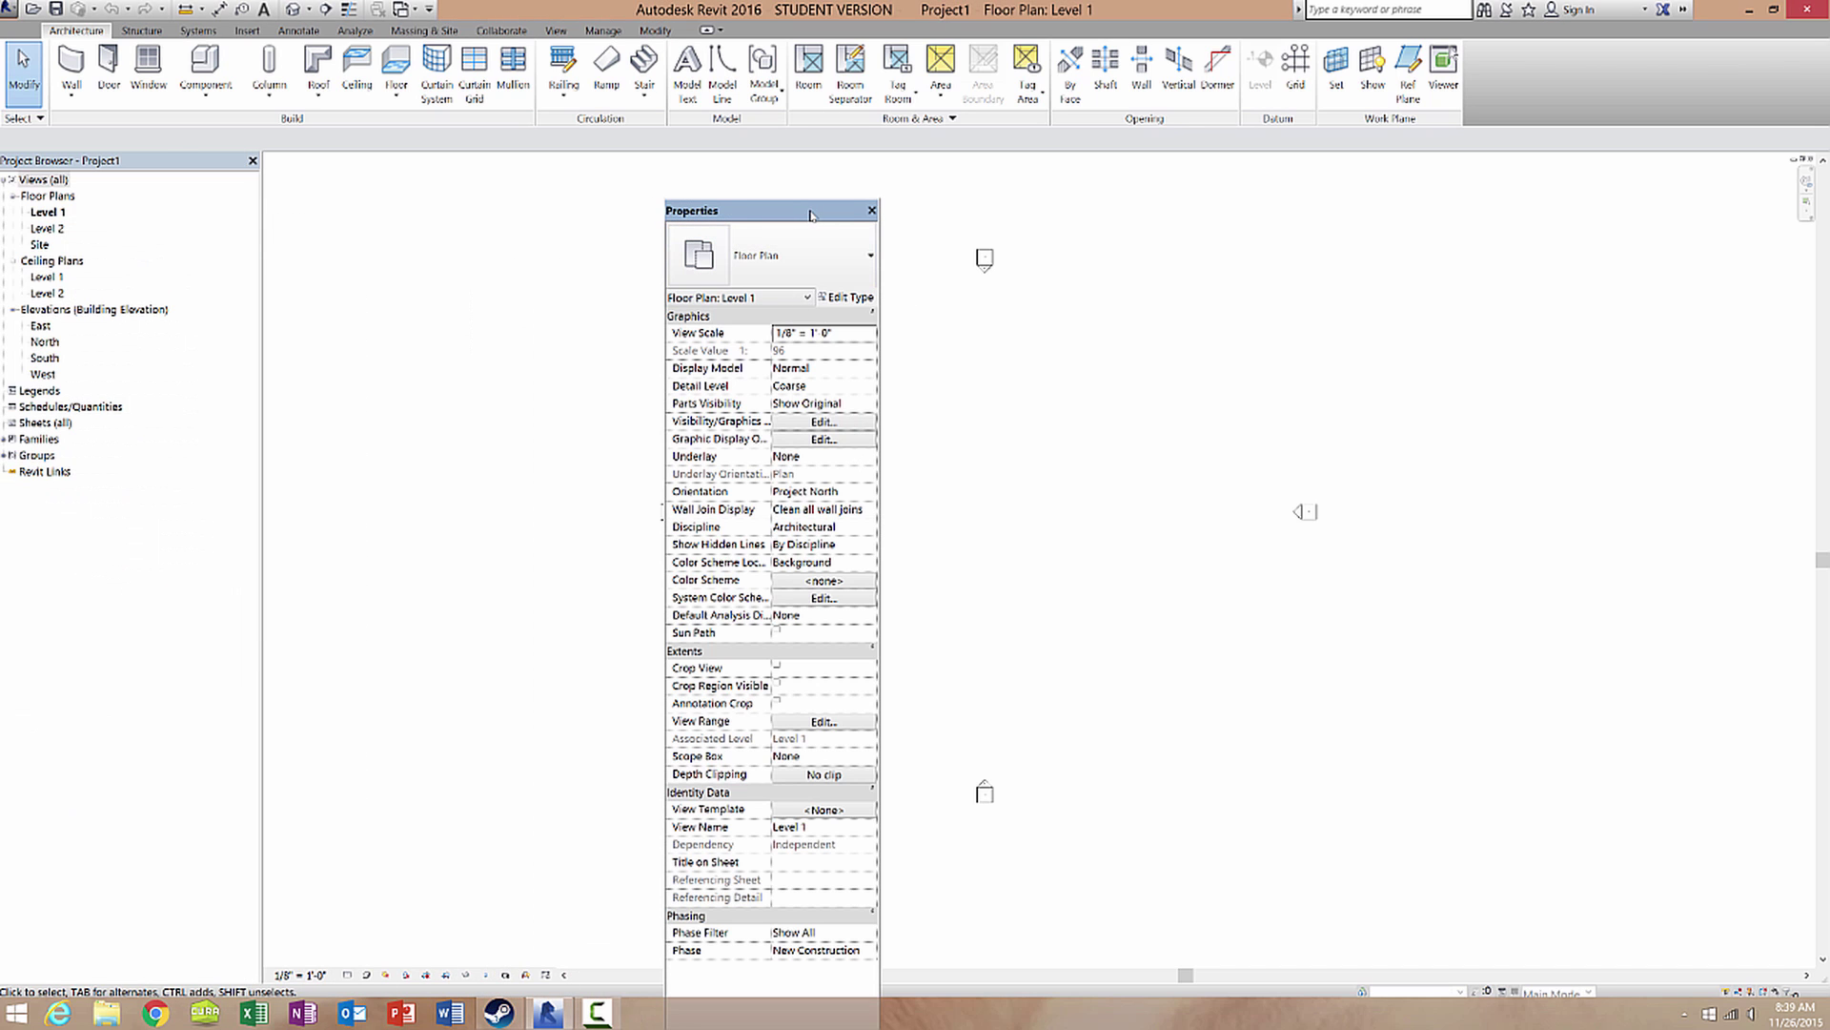
{"action": "left_click", "coordinate": [871, 211]}
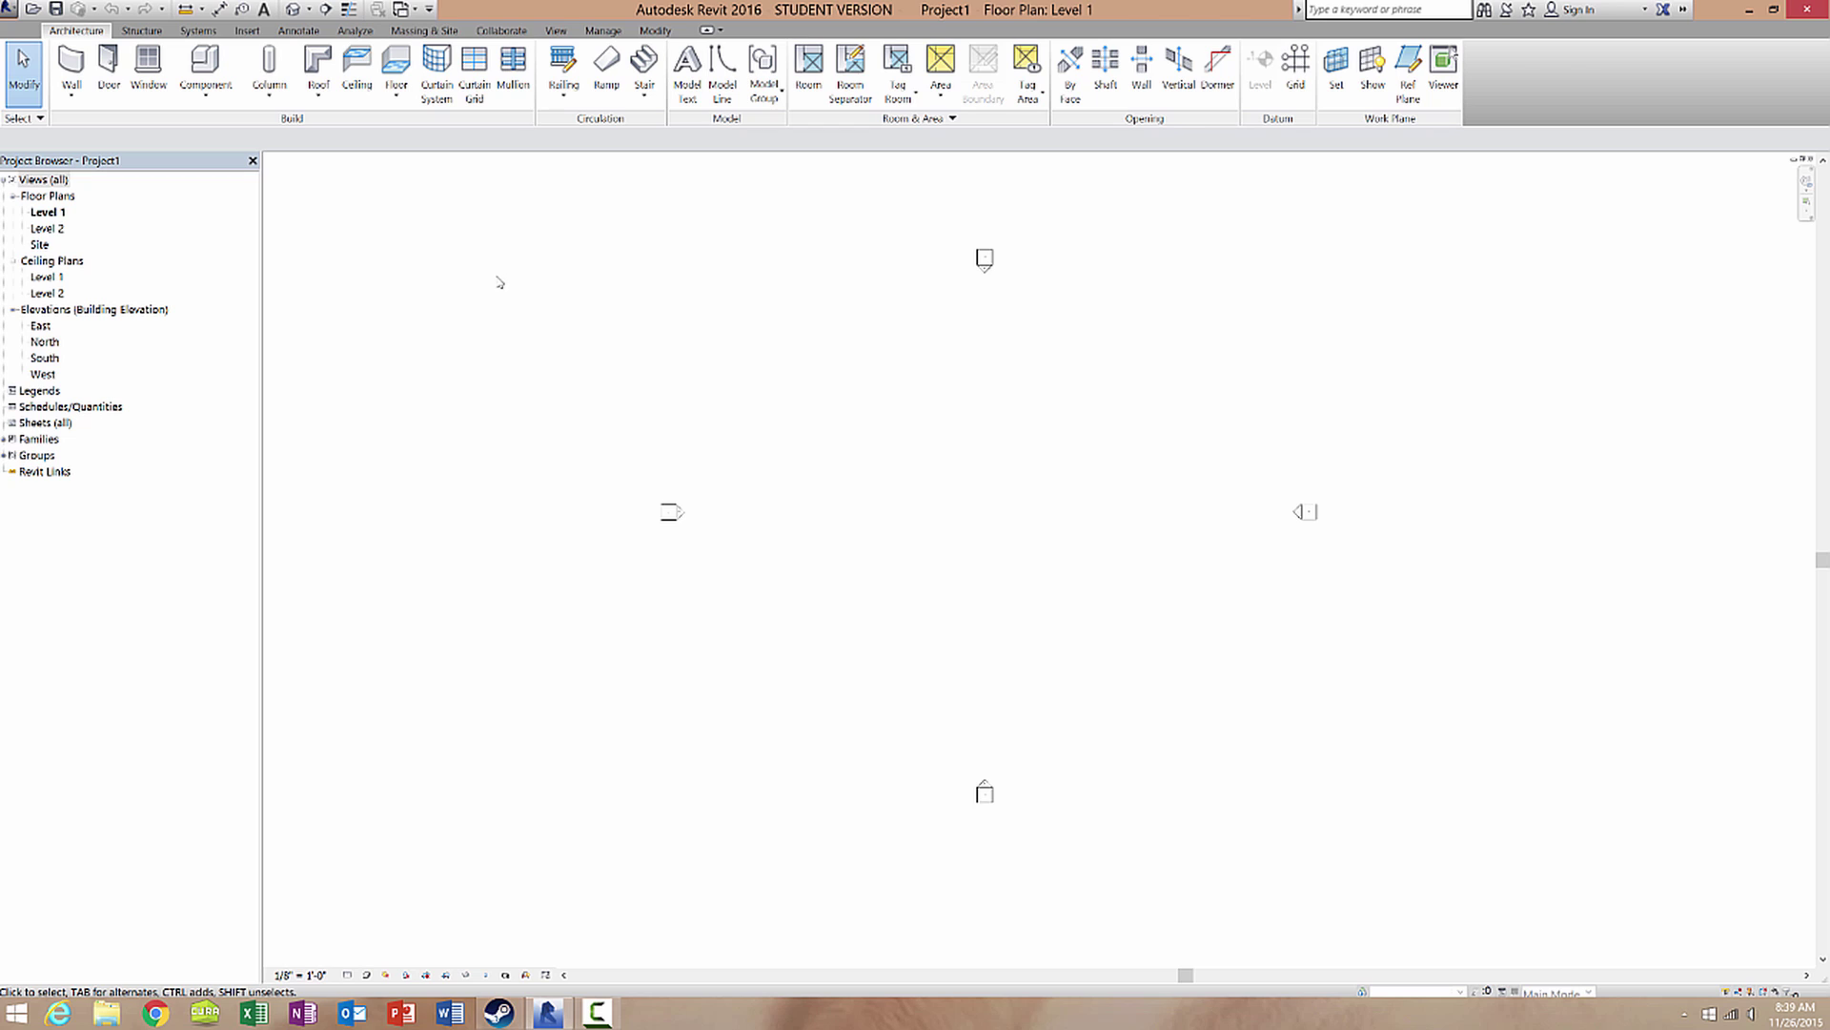
- Turn the Properties palette back on and dock it above the Project Browser
{"action": "left_click", "coordinate": [557, 31]}
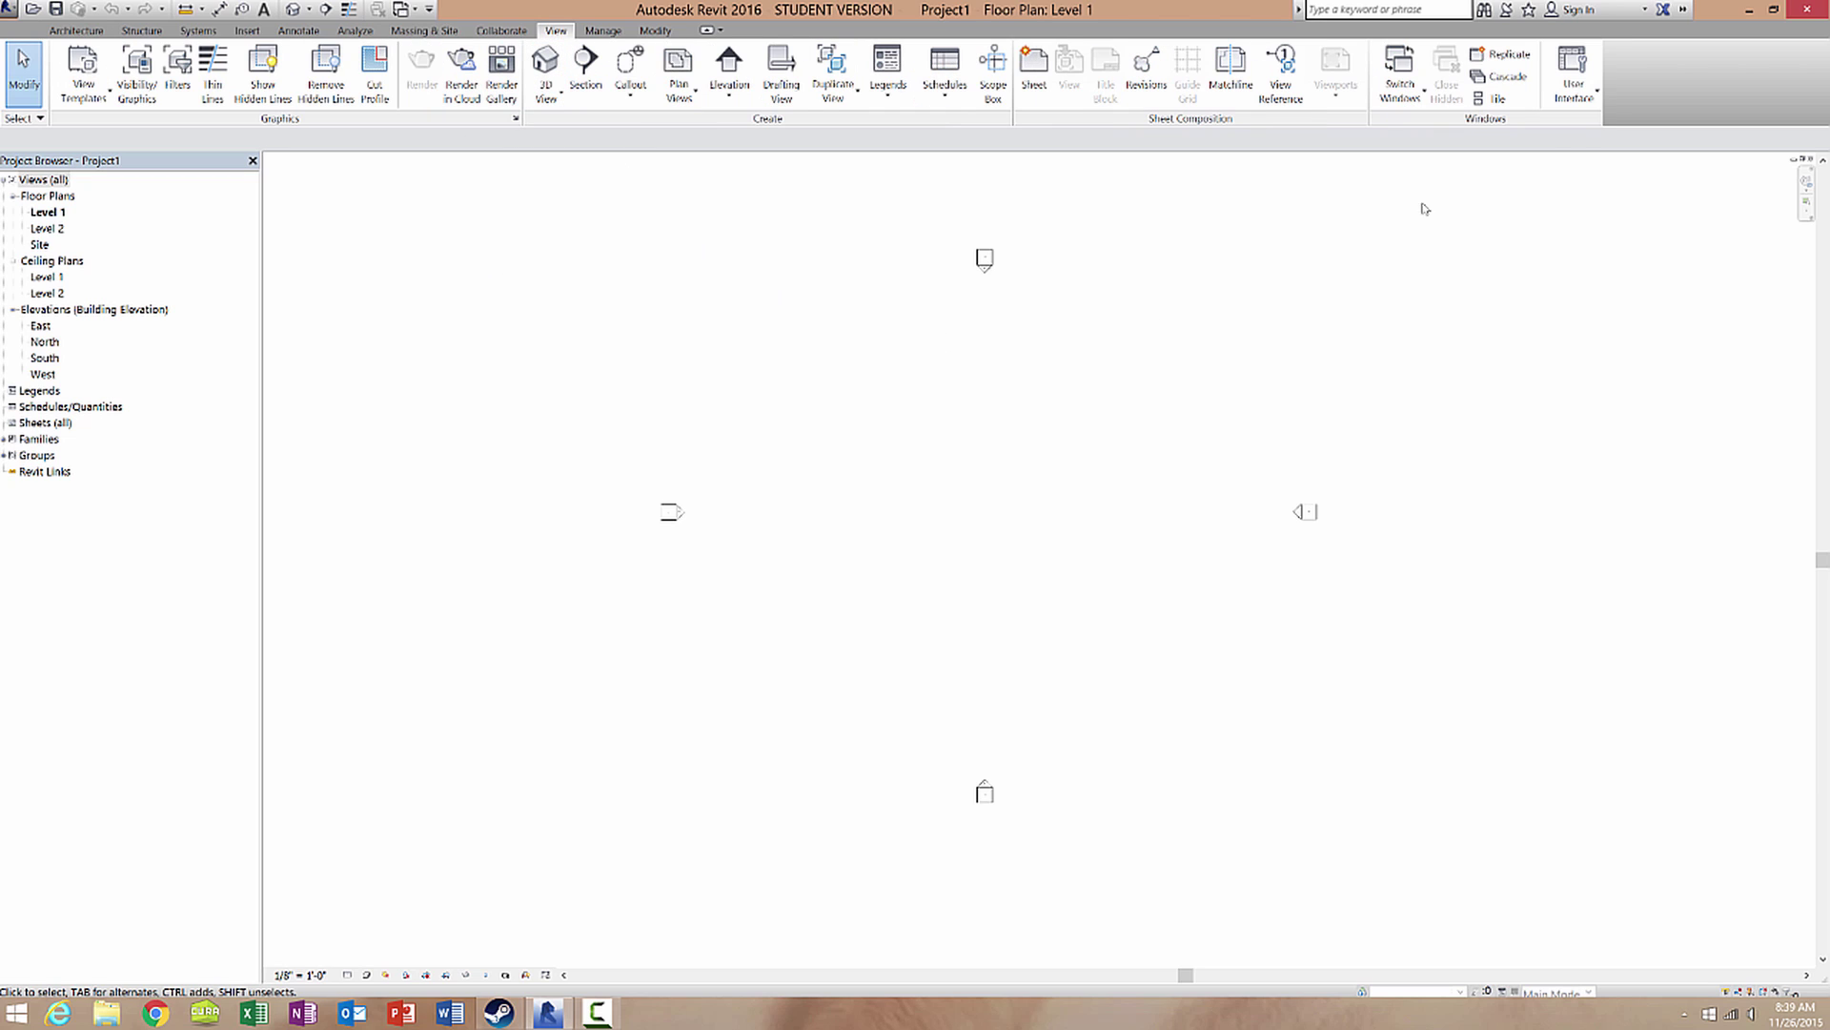
{"action": "left_click", "coordinate": [1589, 95]}
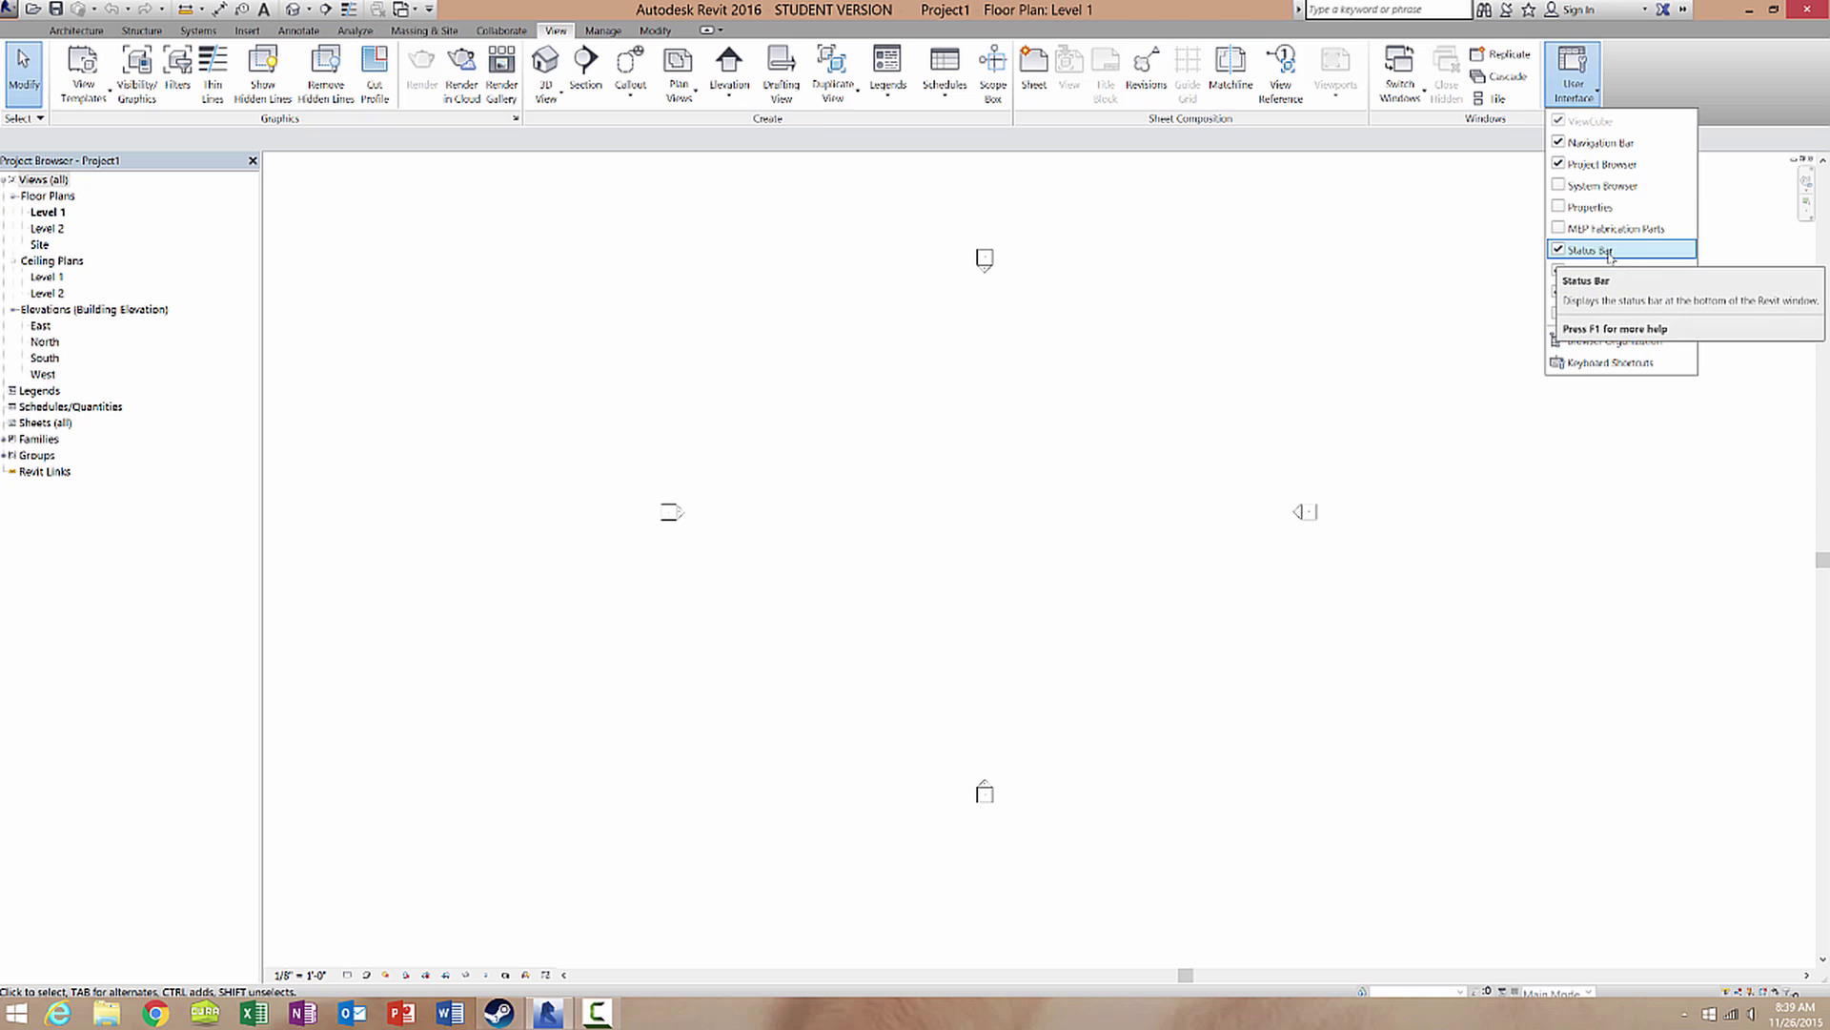
{"action": "left_click", "coordinate": [1564, 210]}
{"action": "left_click_drag", "start_coordinate": [746, 211], "coordinate": [150, 178]}
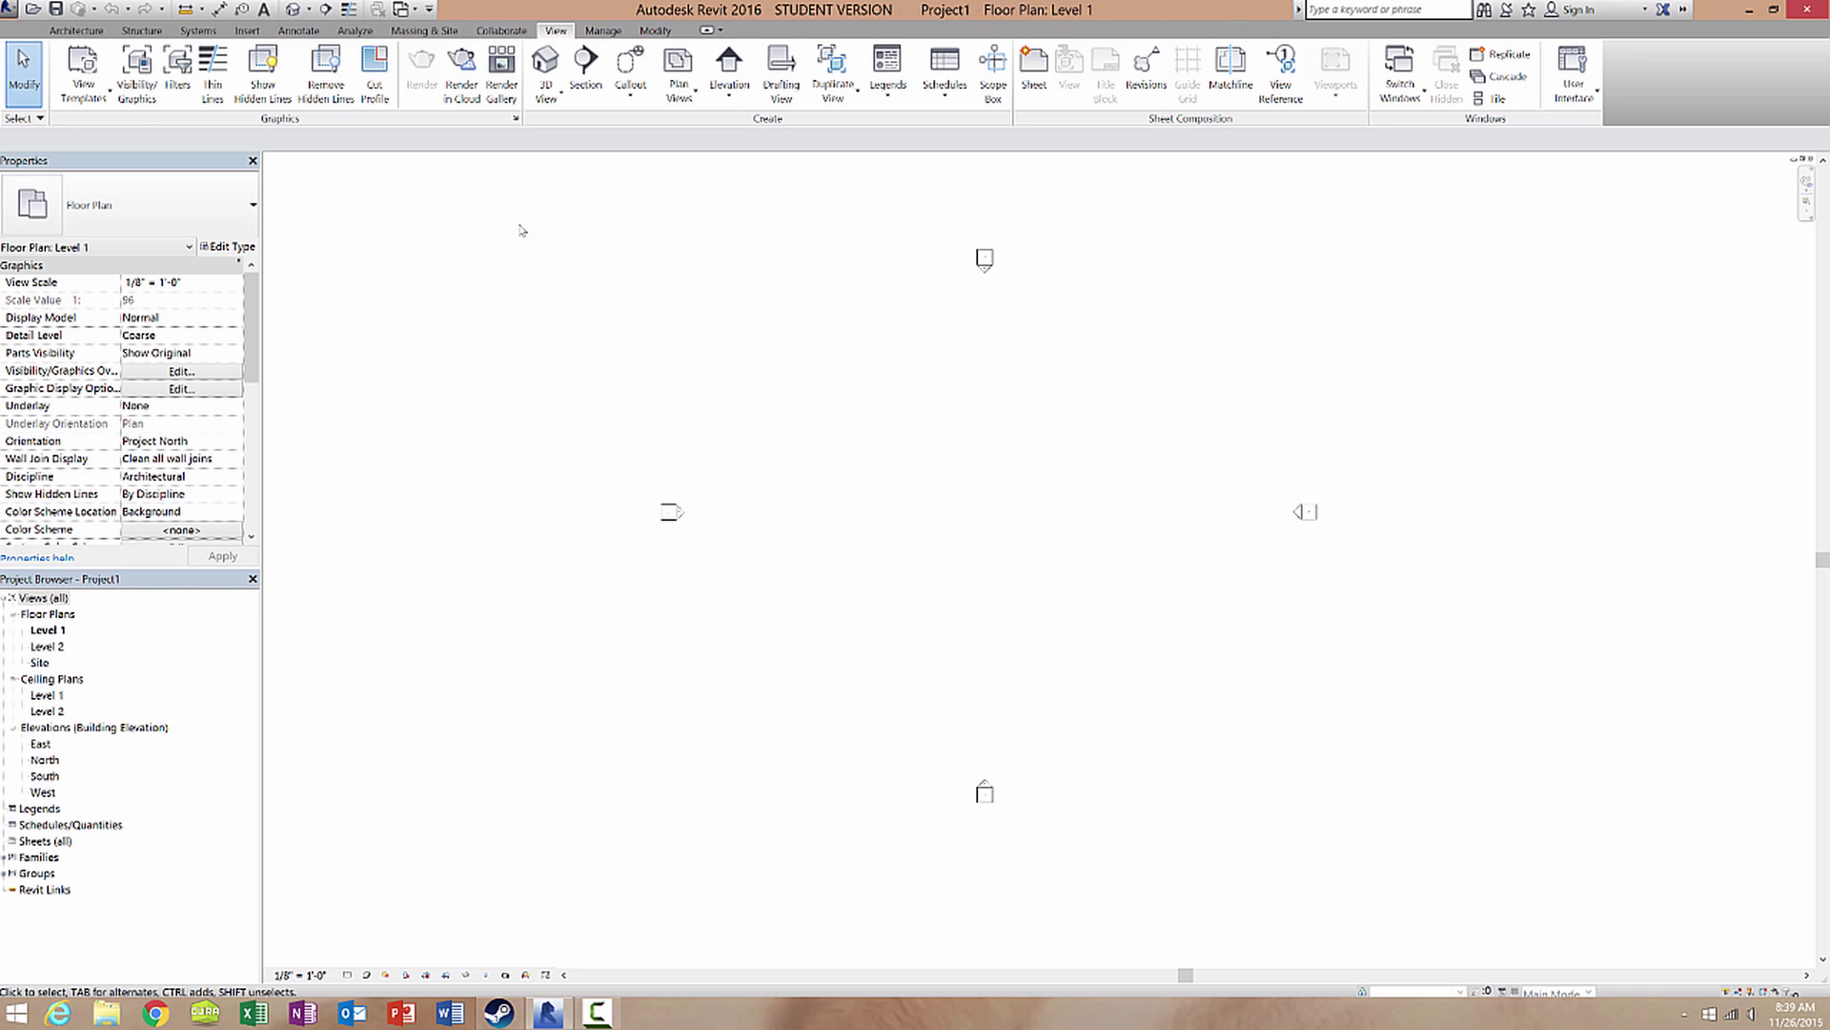
- Draw four connected Generic - 8" walls on Level 1 forming a closed rectangle about 24'-6" wide between the elevation markers
{"action": "left_click", "coordinate": [76, 30]}
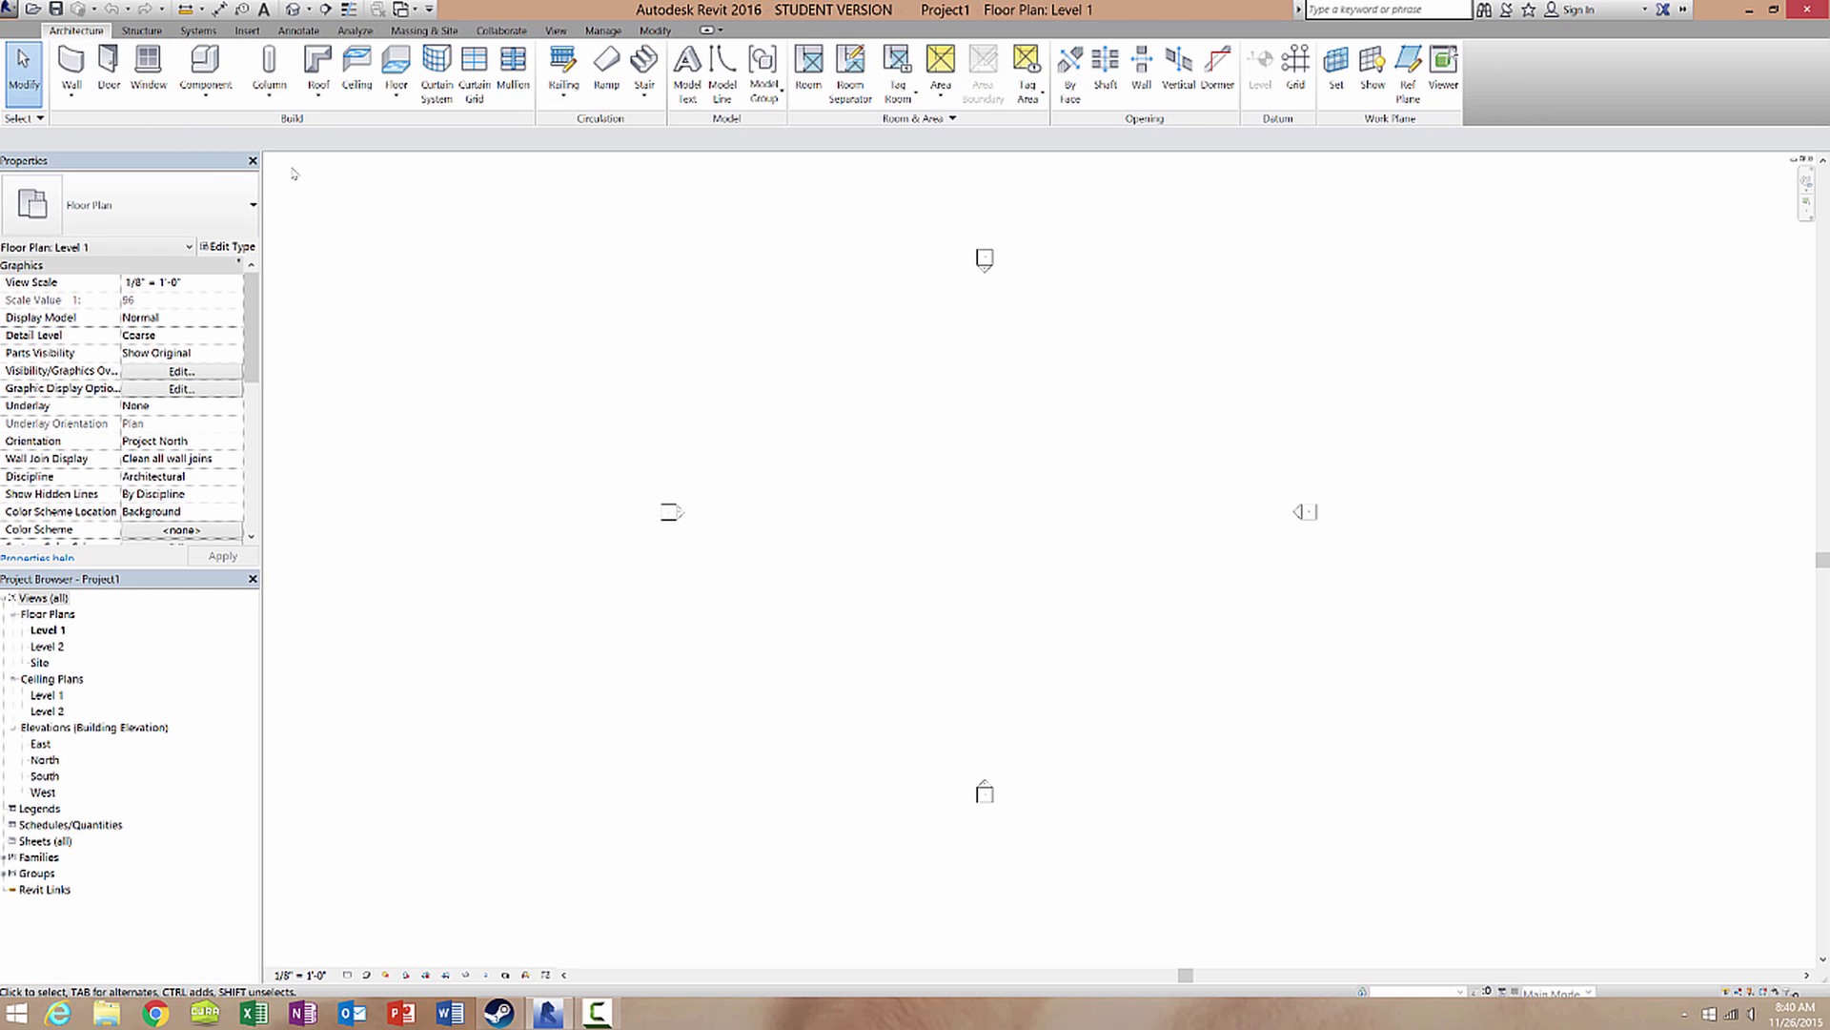
{"action": "left_click", "coordinate": [72, 52]}
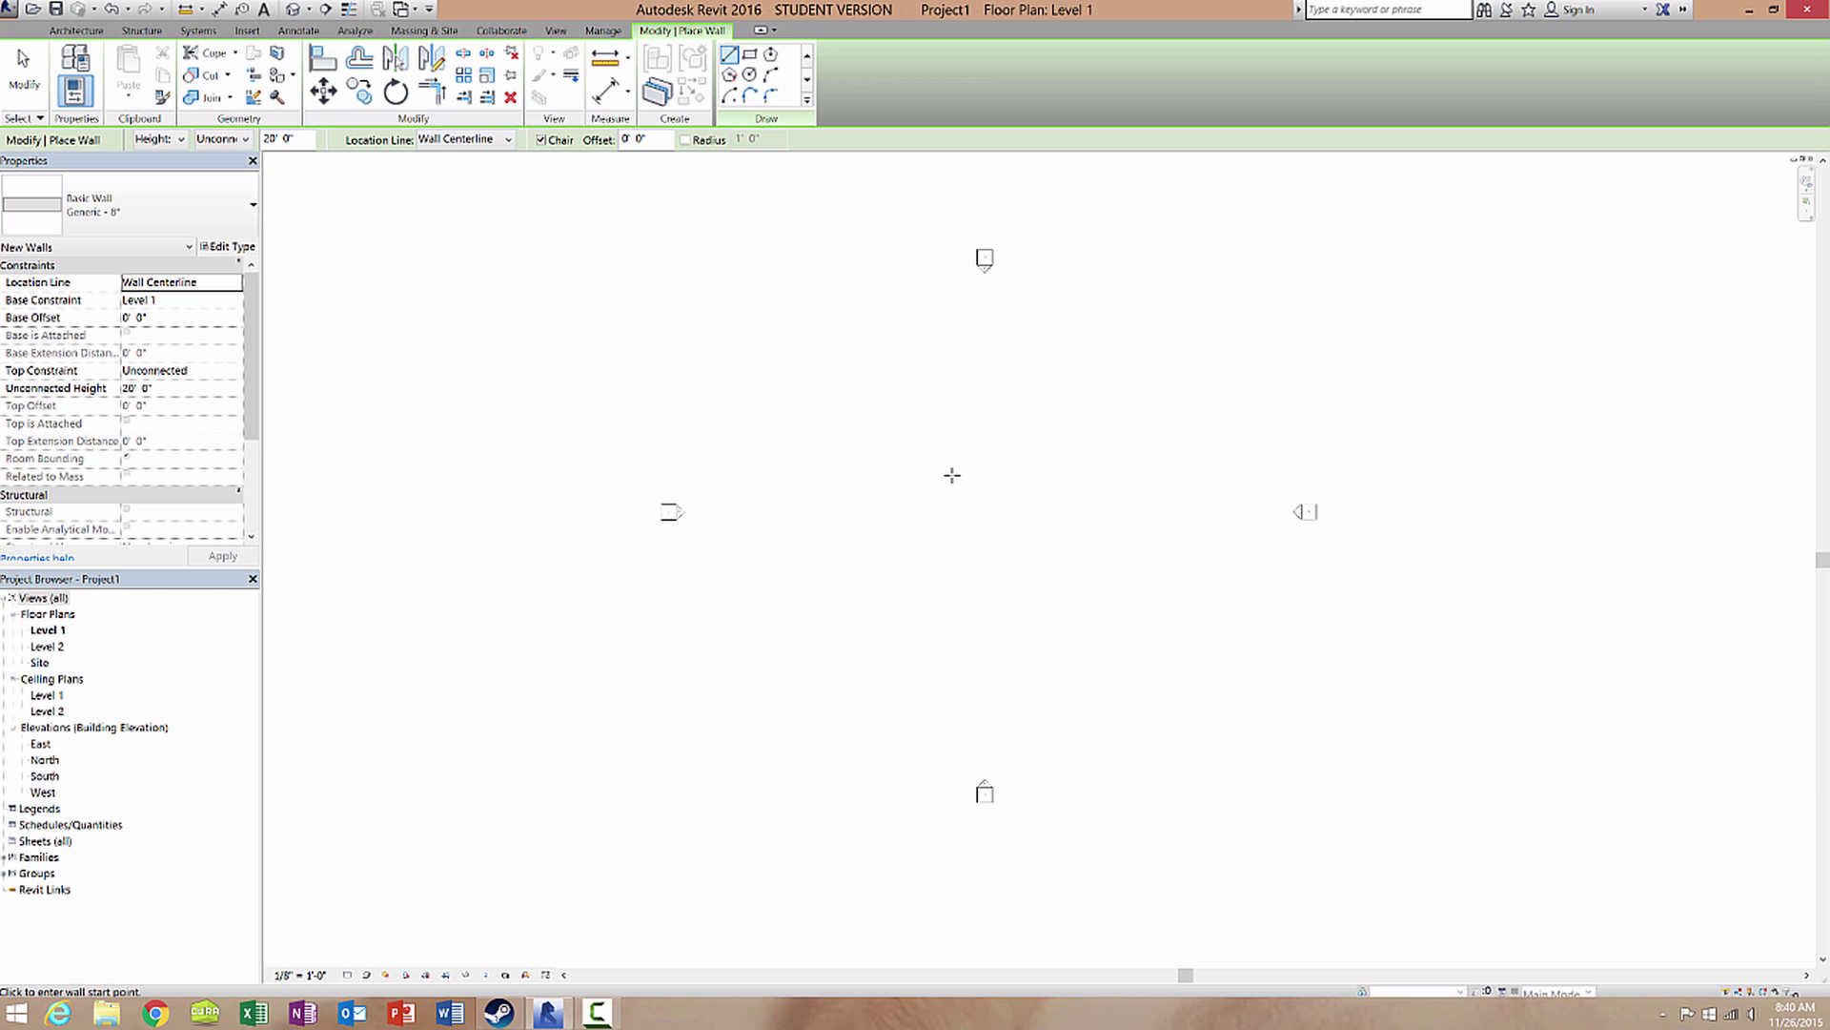
{"action": "scroll", "coordinate": [953, 477], "scroll_direction": "up", "scroll_amount": 2}
{"action": "left_click", "coordinate": [889, 402]}
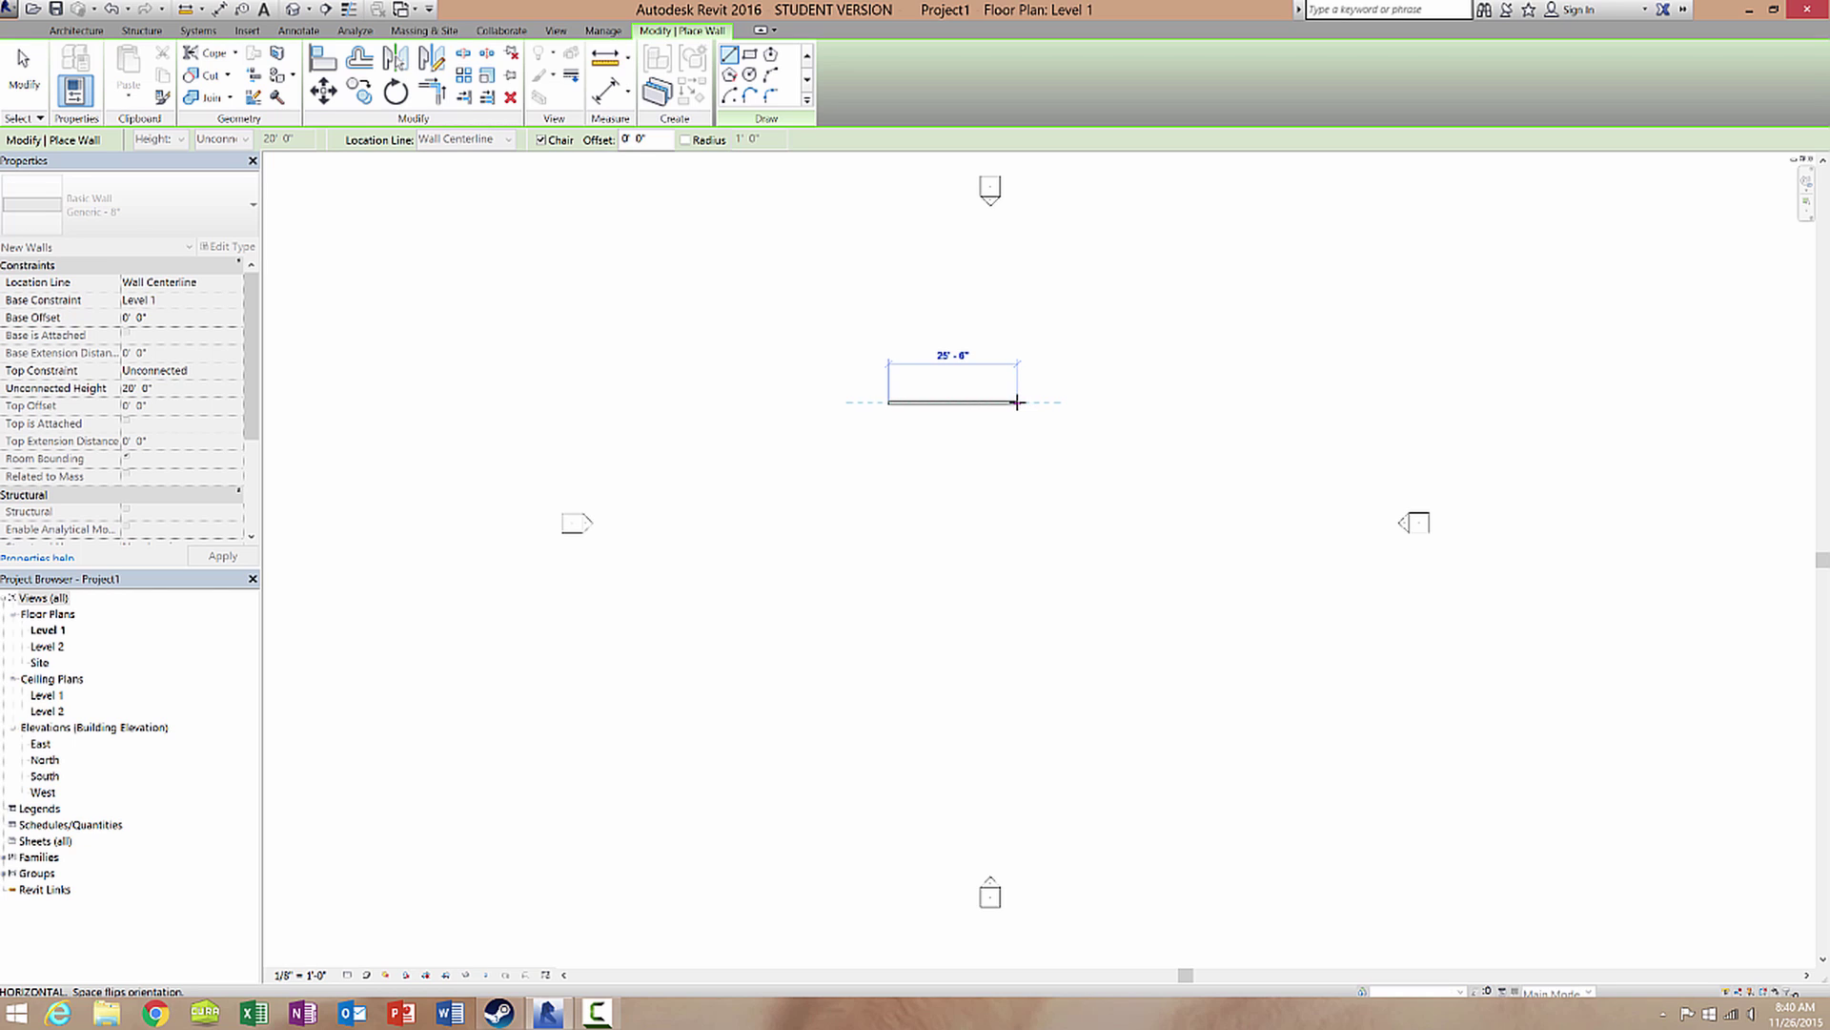
{"action": "left_click", "coordinate": [1012, 402]}
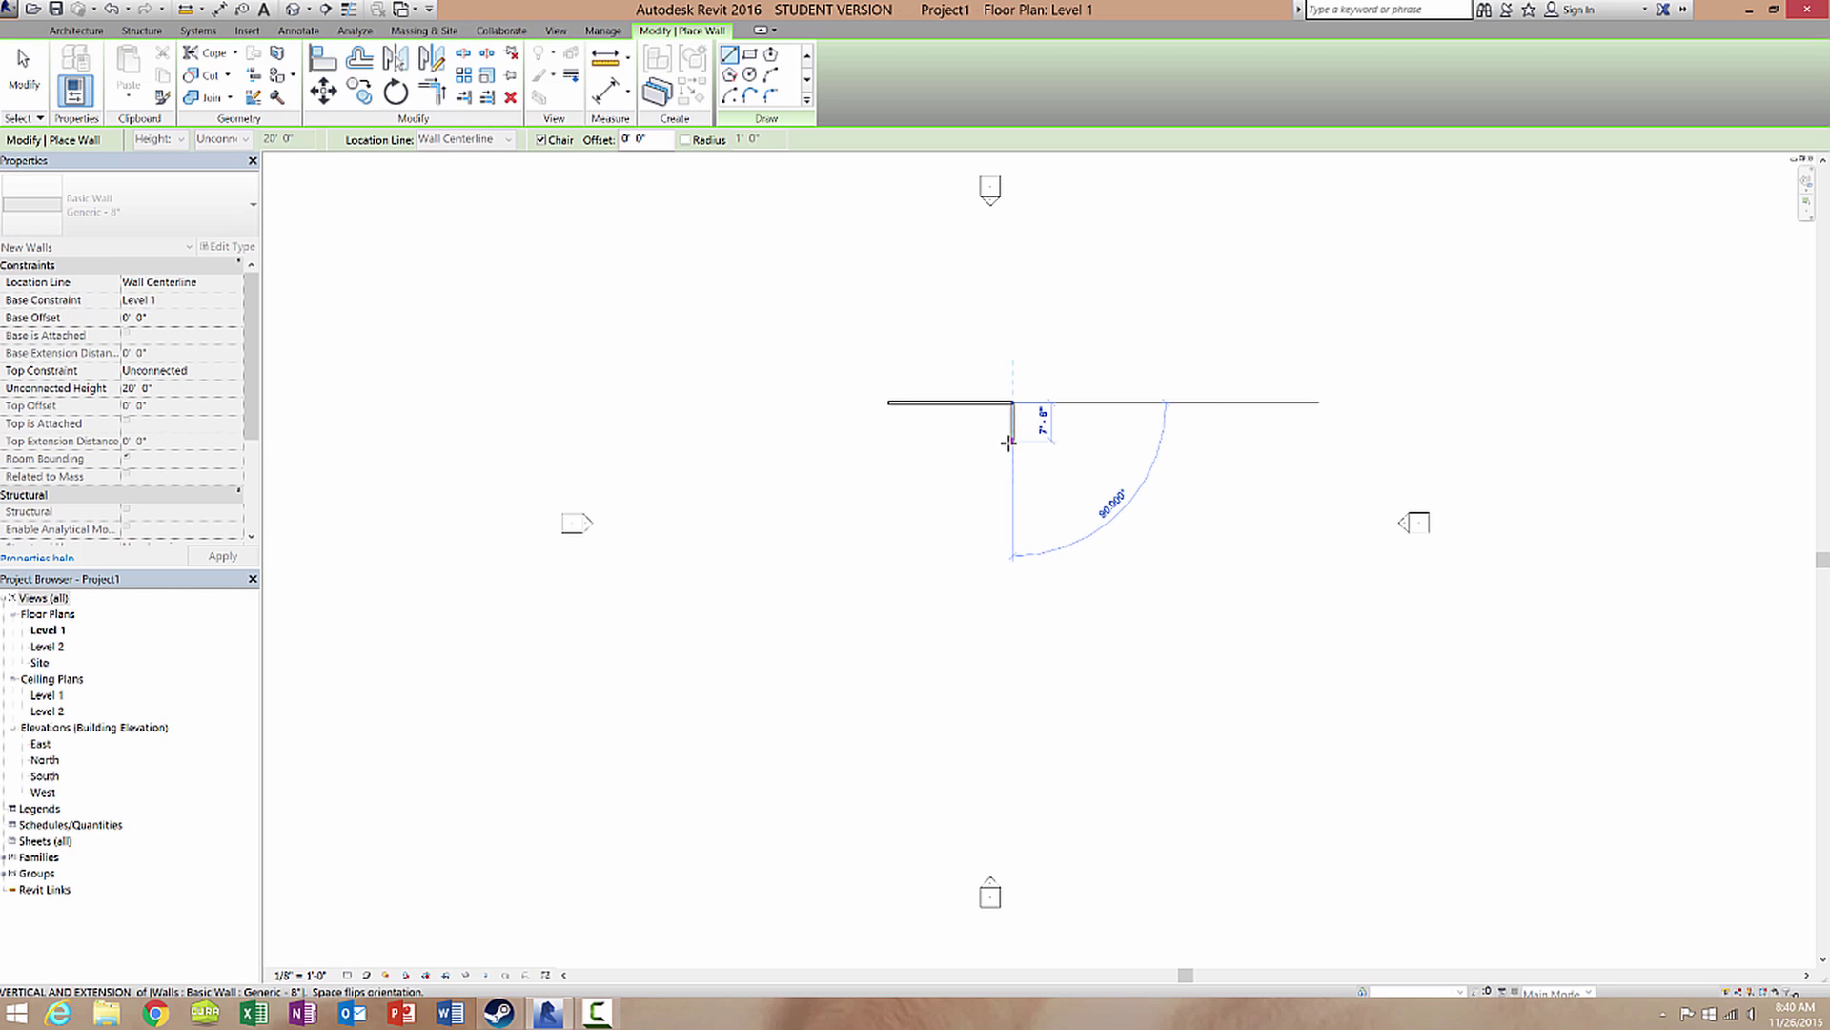
{"action": "left_click", "coordinate": [1012, 494]}
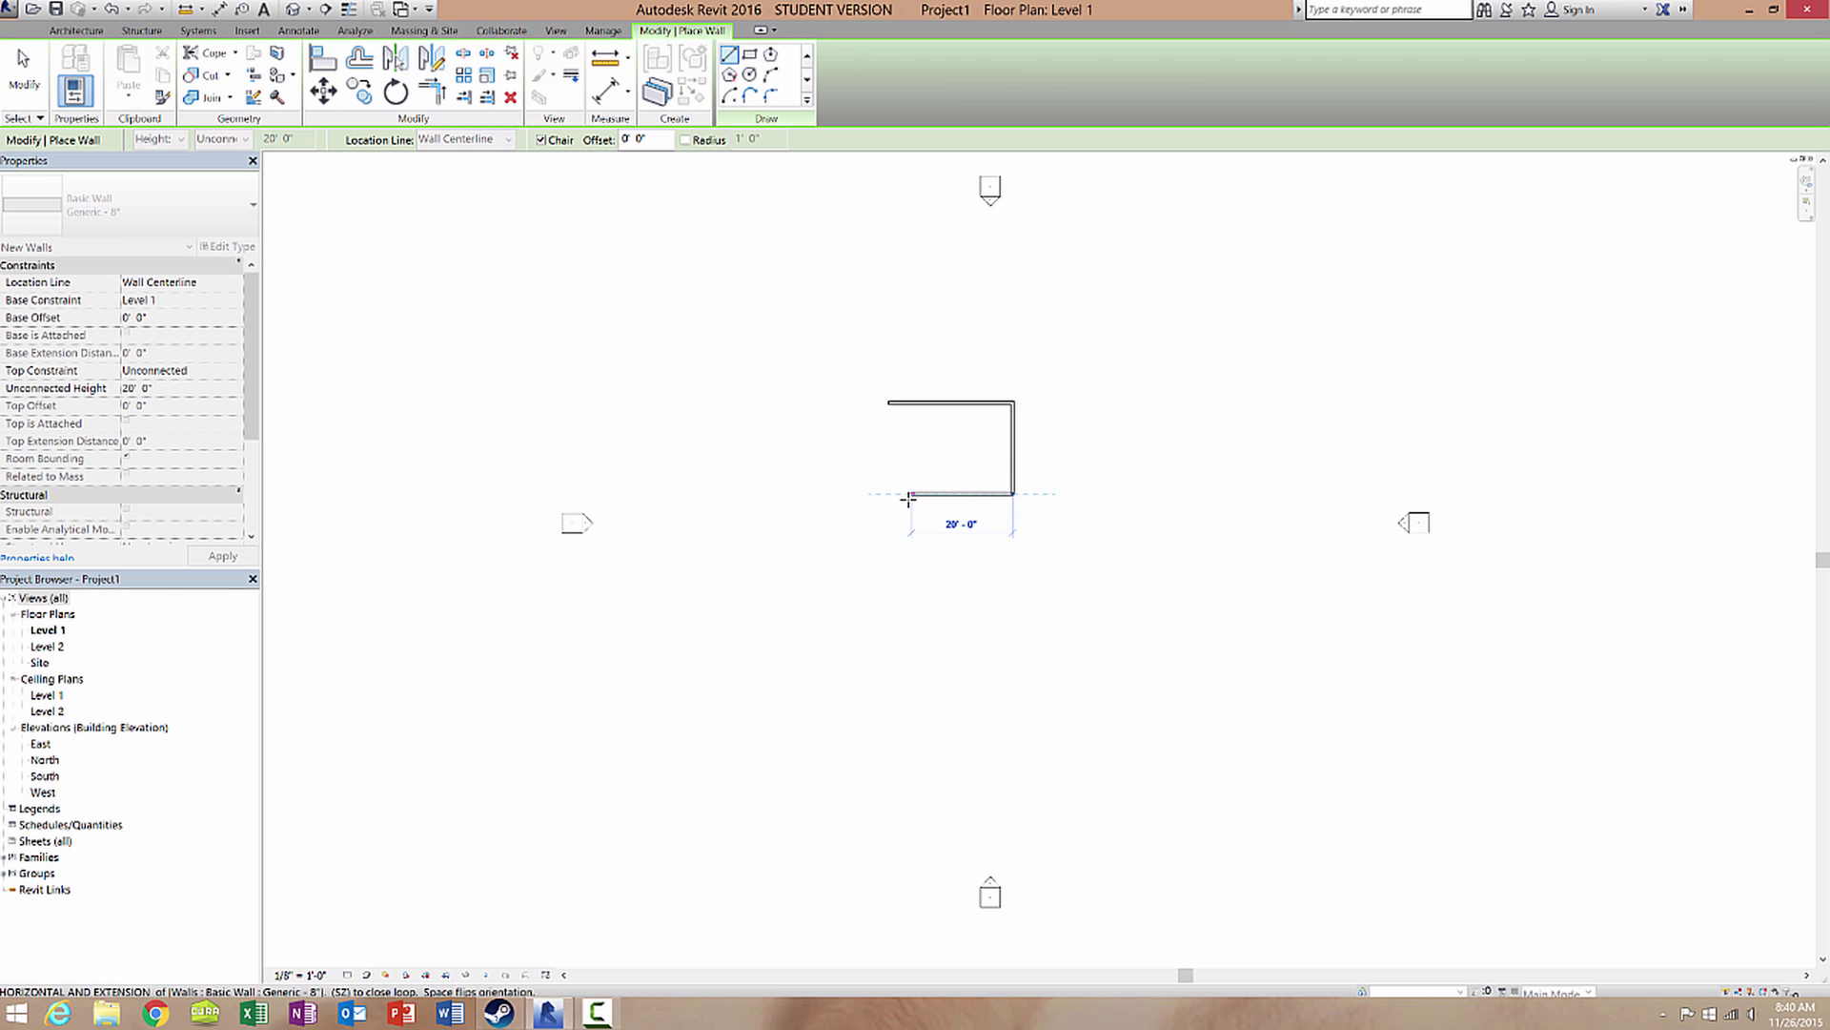
{"action": "left_click", "coordinate": [889, 495]}
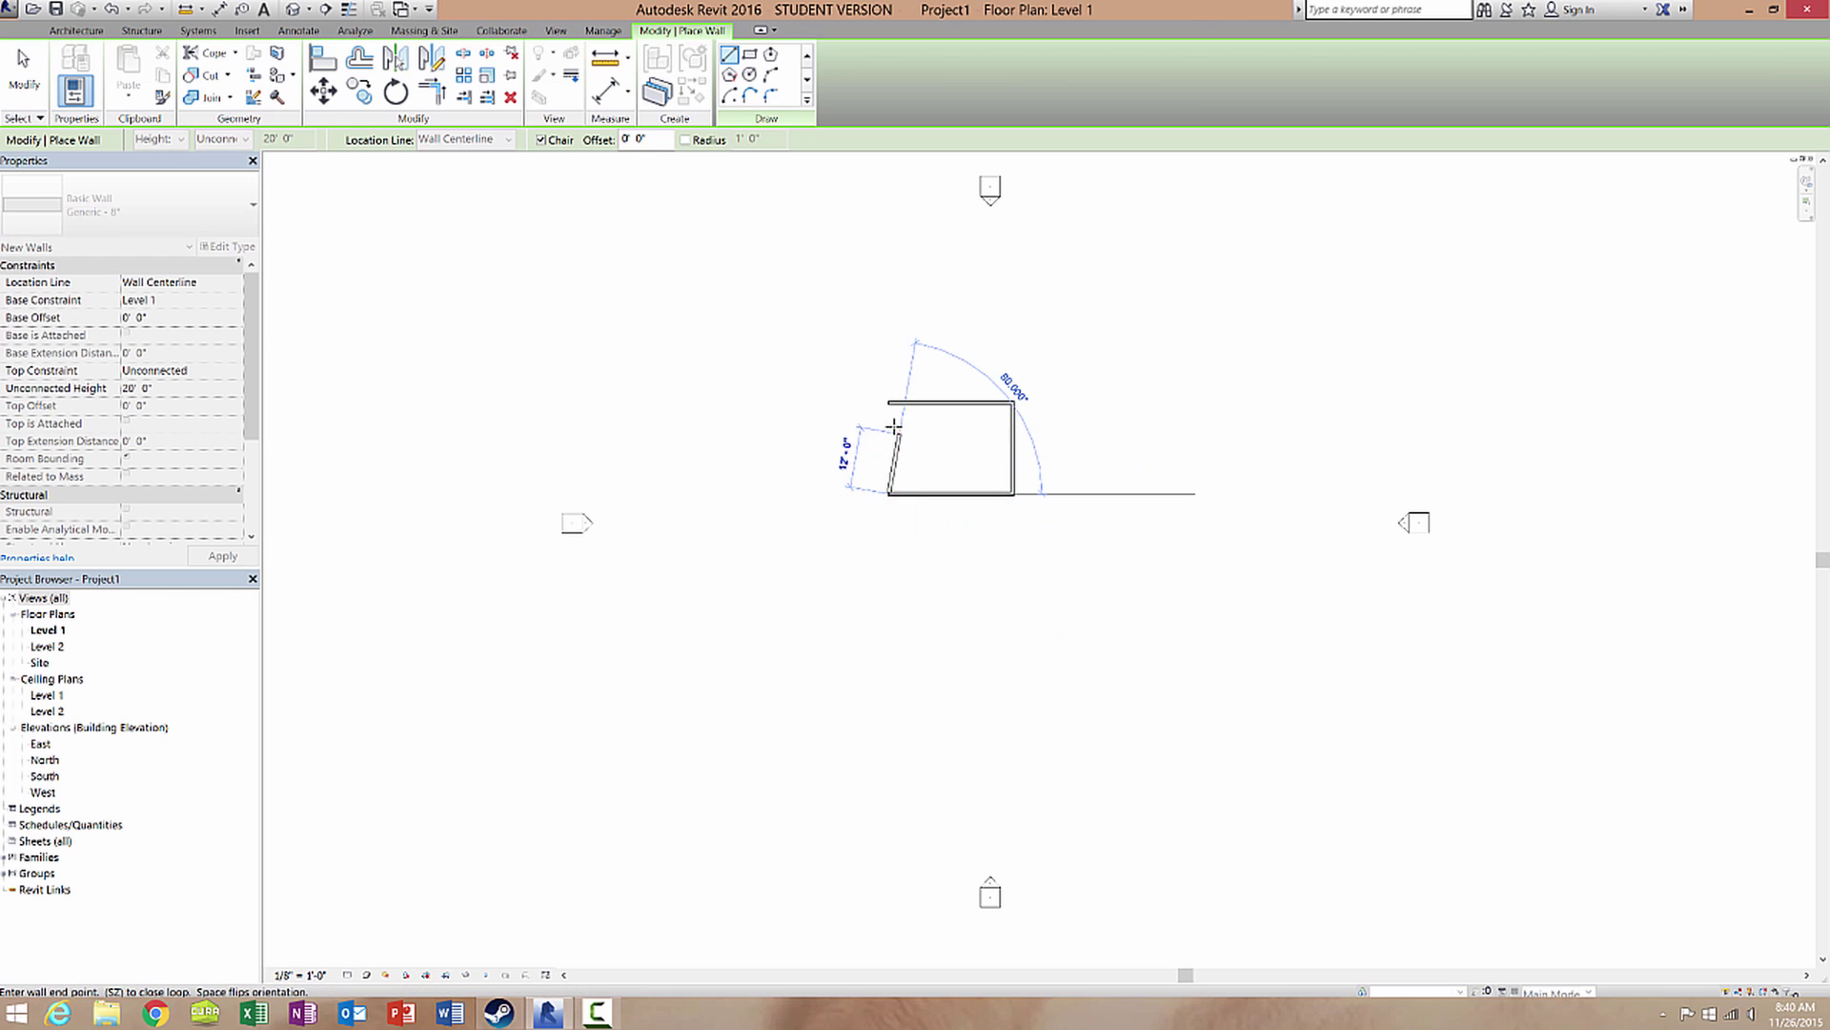
{"action": "left_click", "coordinate": [889, 403]}
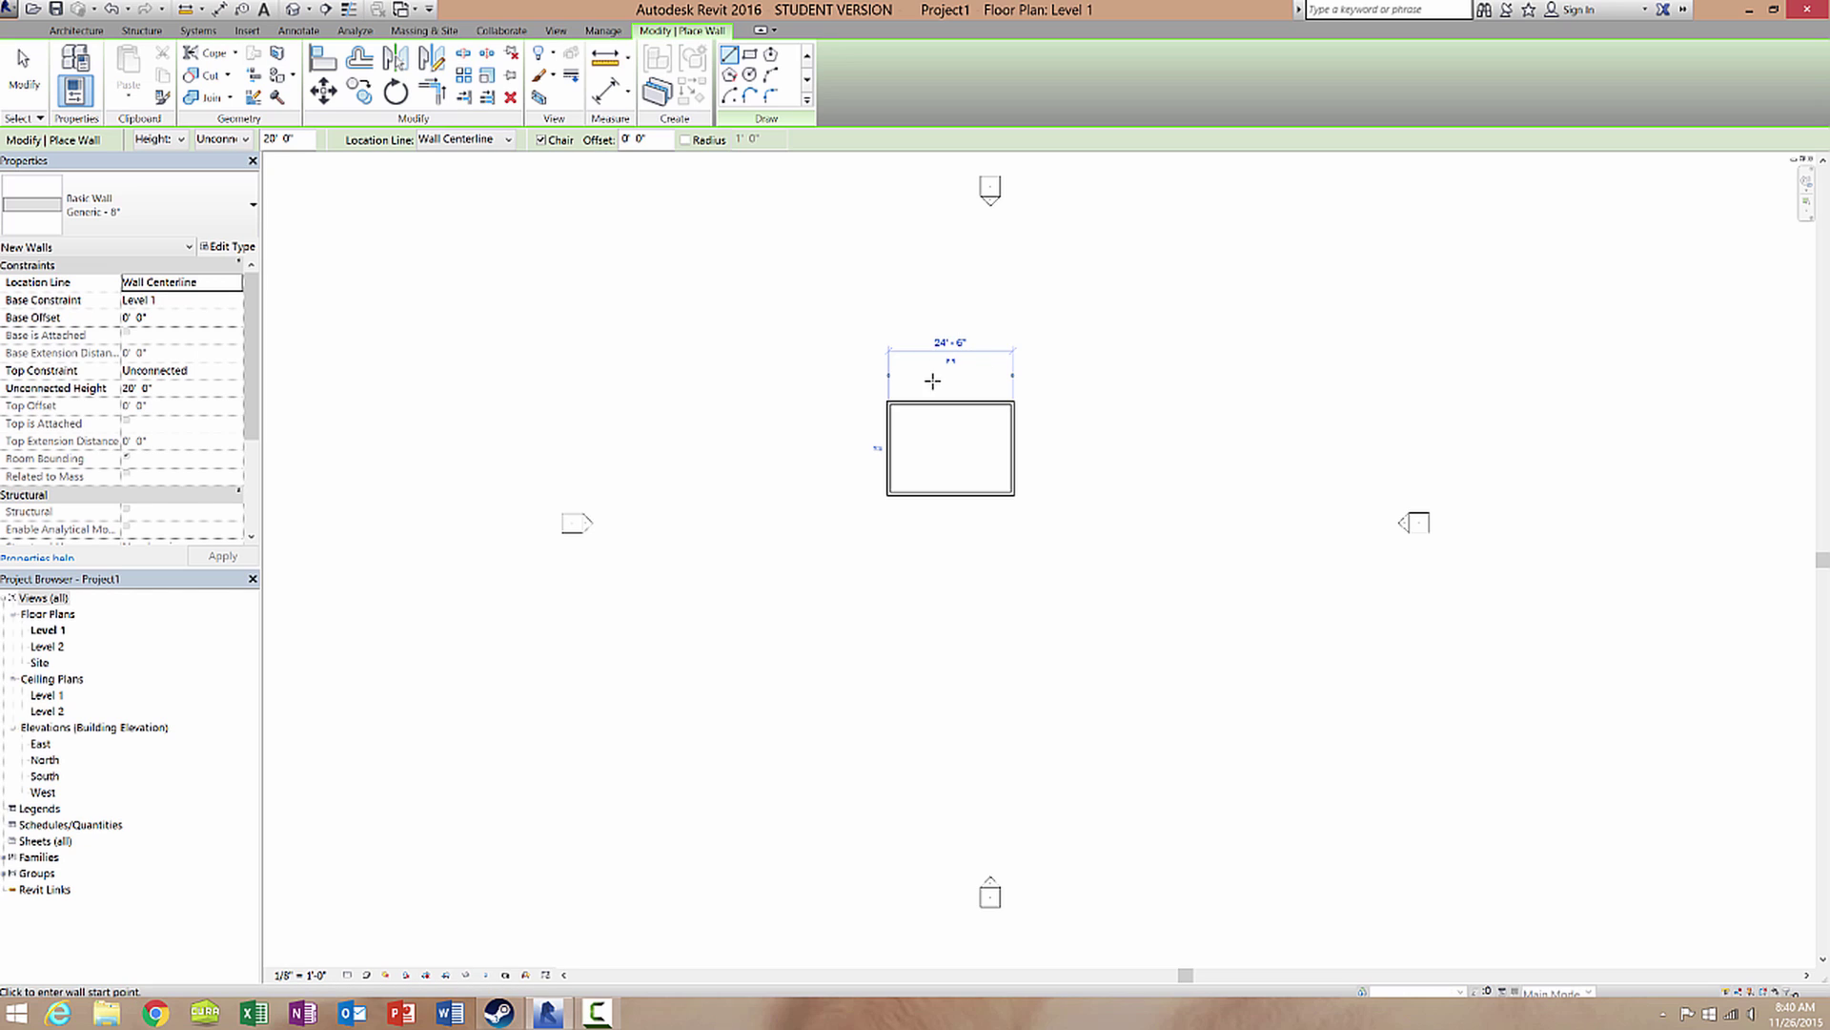
{"action": "key", "text": "Escape"}
{"action": "key", "text": "Escape"}
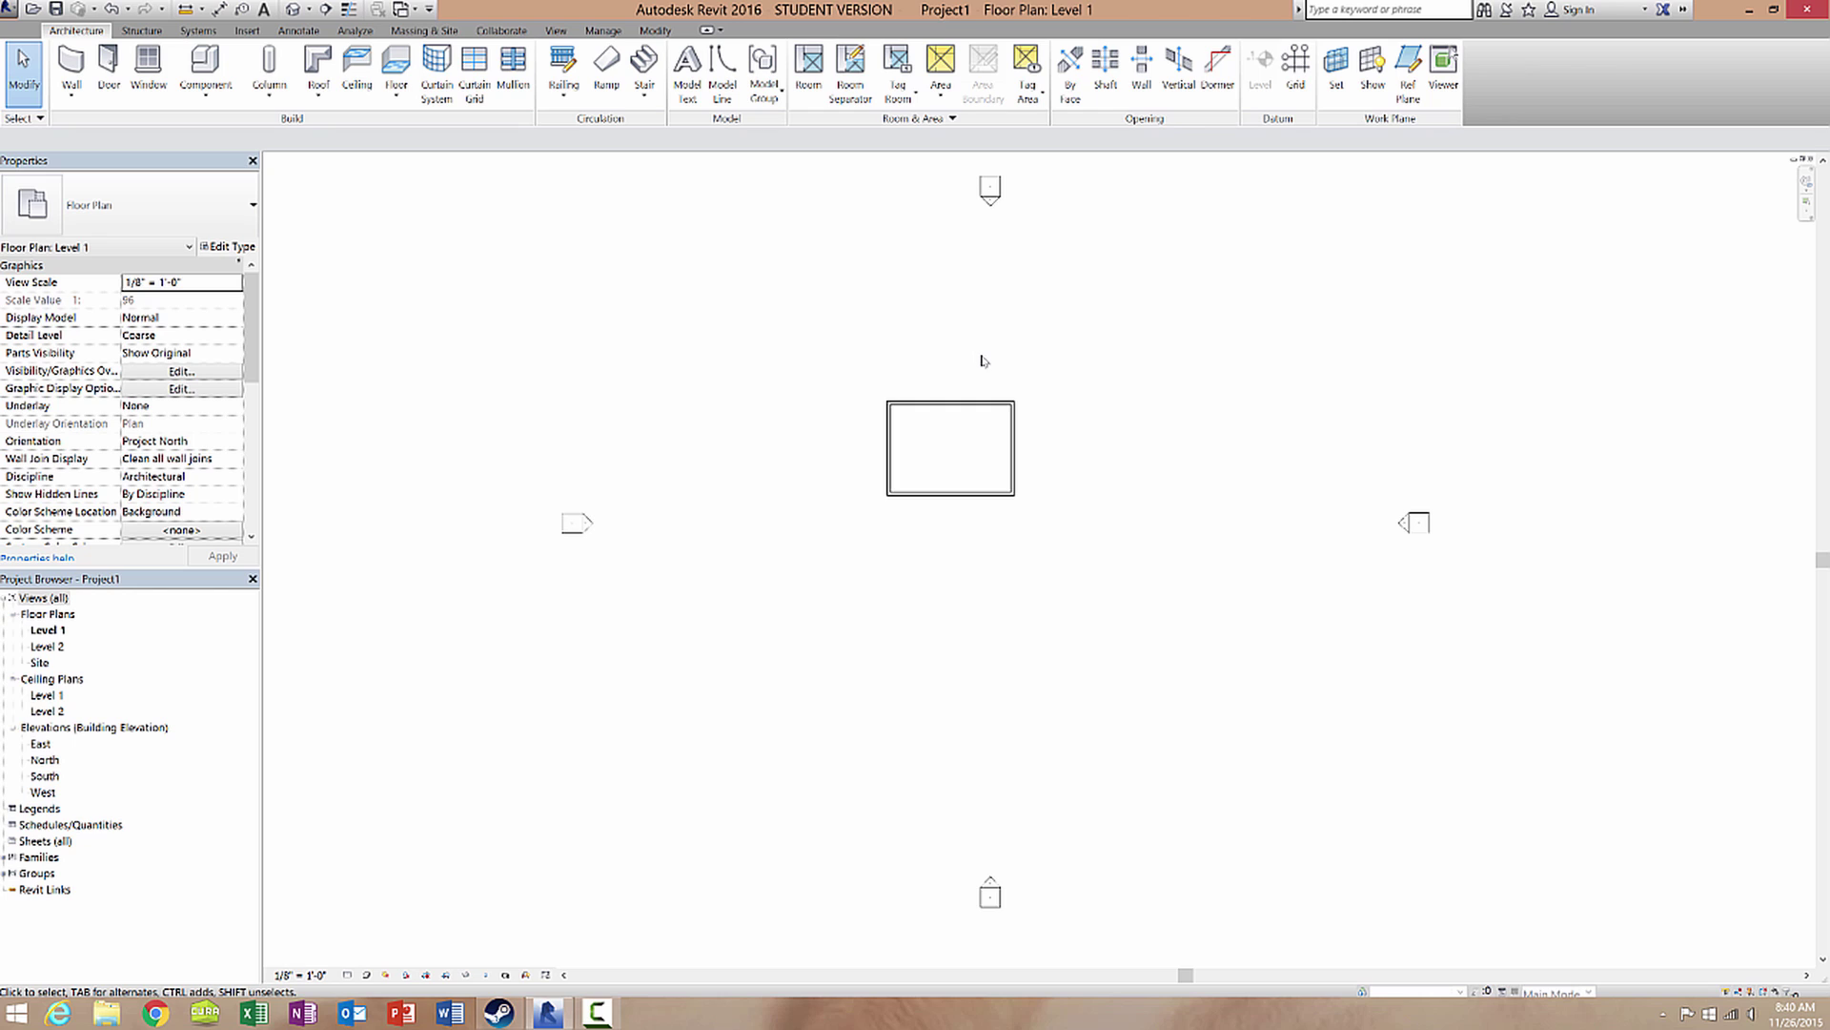
- Set the rectangle's width to 25'-0" by editing the temporary dimension of its right wall
{"action": "left_click", "coordinate": [1017, 431]}
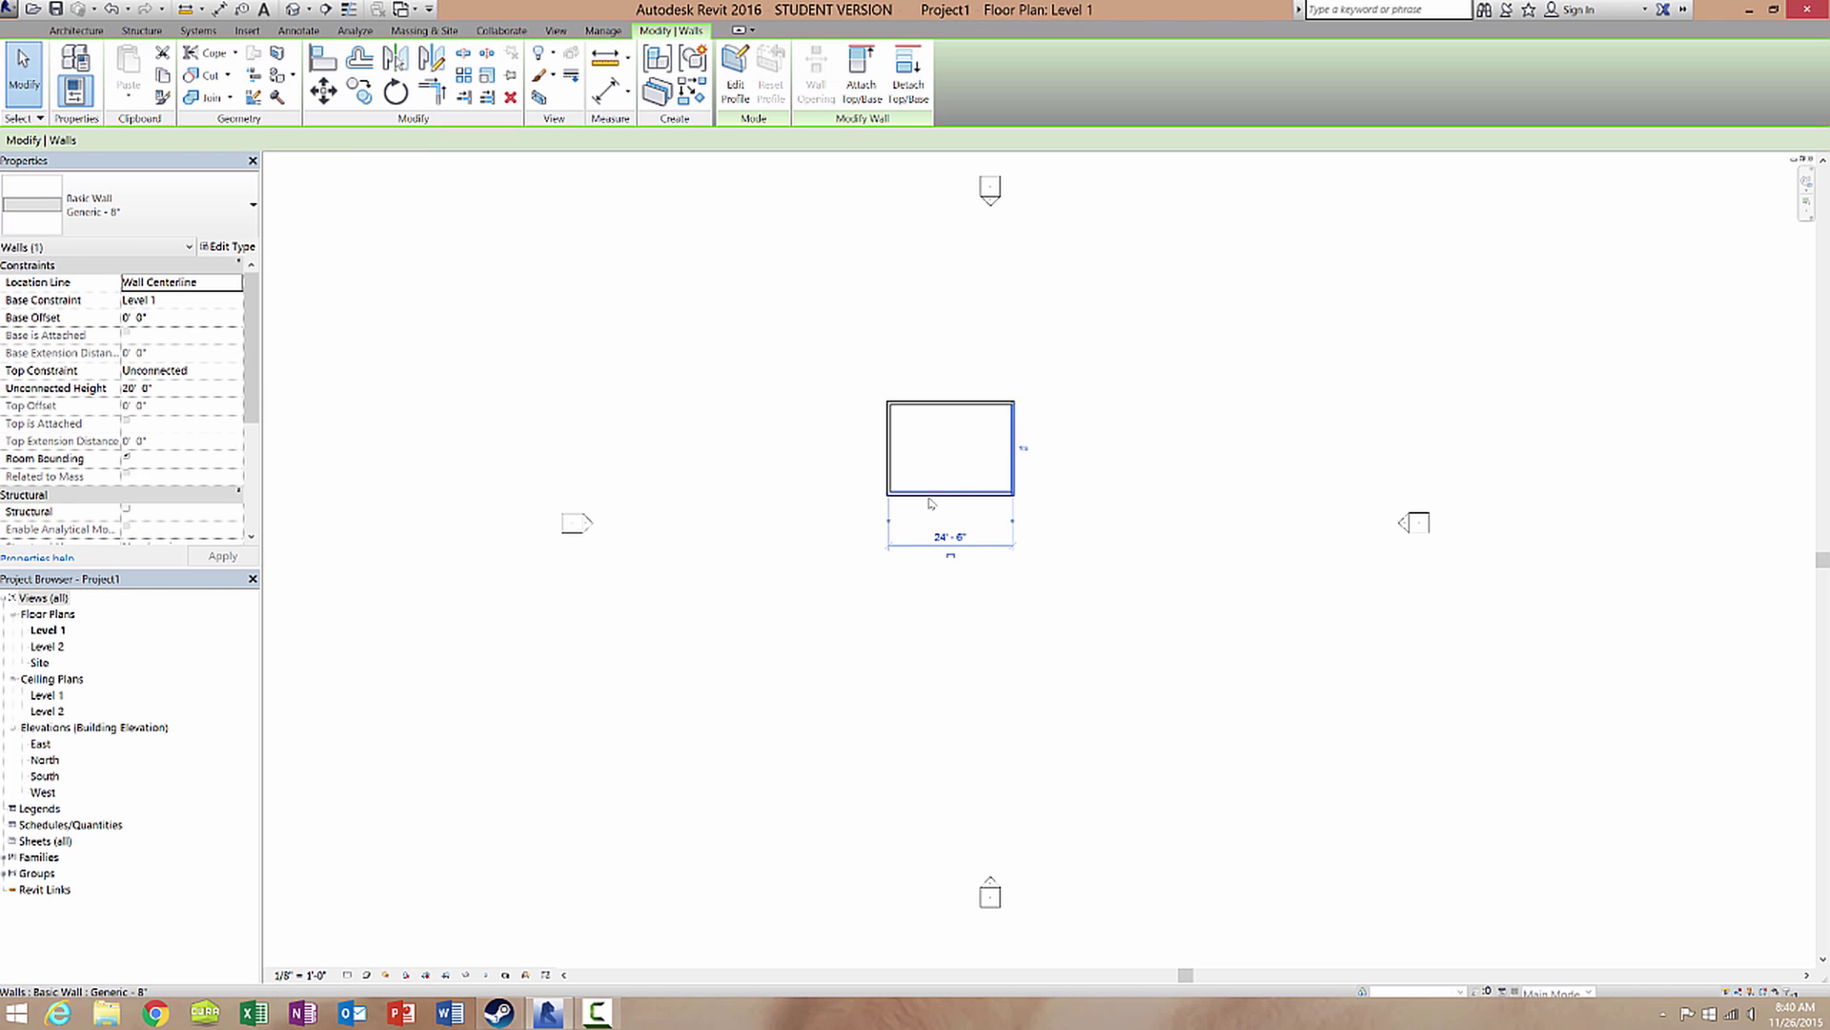
{"action": "left_click", "coordinate": [949, 539]}
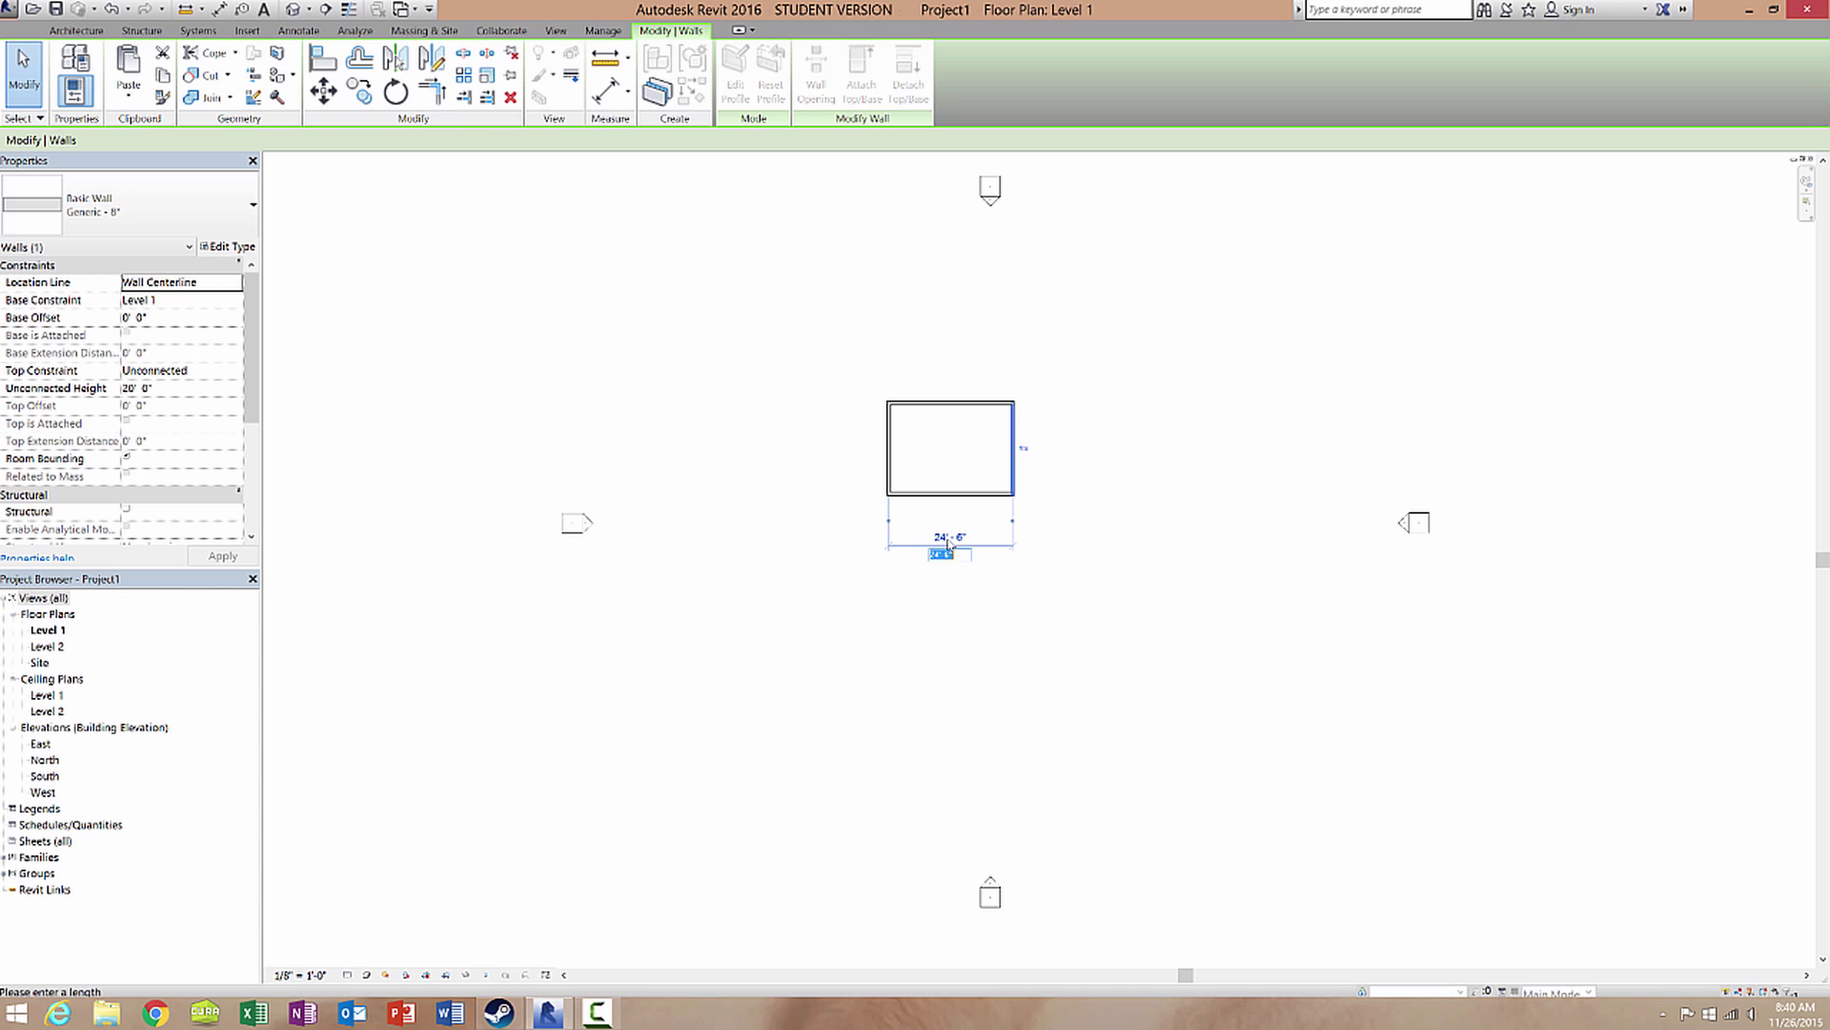
{"action": "left_click", "coordinate": [940, 552]}
{"action": "key", "text": "BackSpace"}
{"action": "type", "text": "5"}
{"action": "key", "text": "Return"}
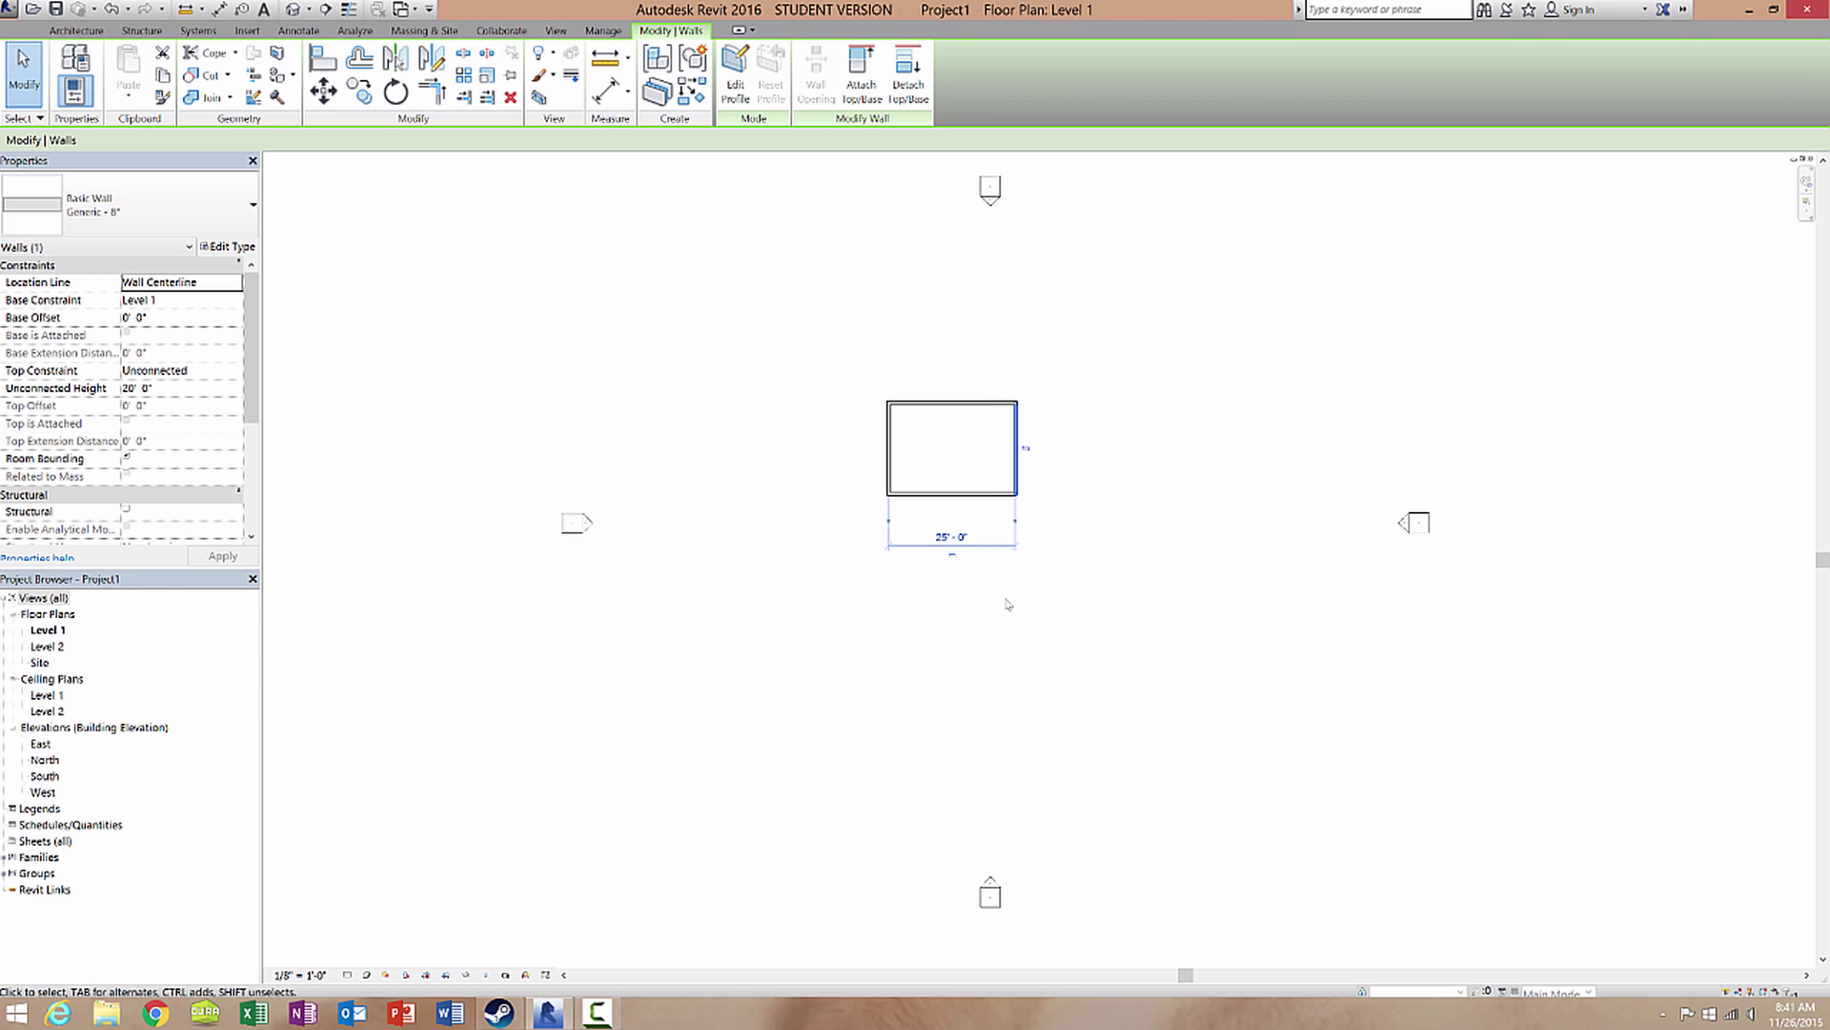
- Make the temporary width dimension below the wall rectangle permanent
{"action": "left_click", "coordinate": [948, 534]}
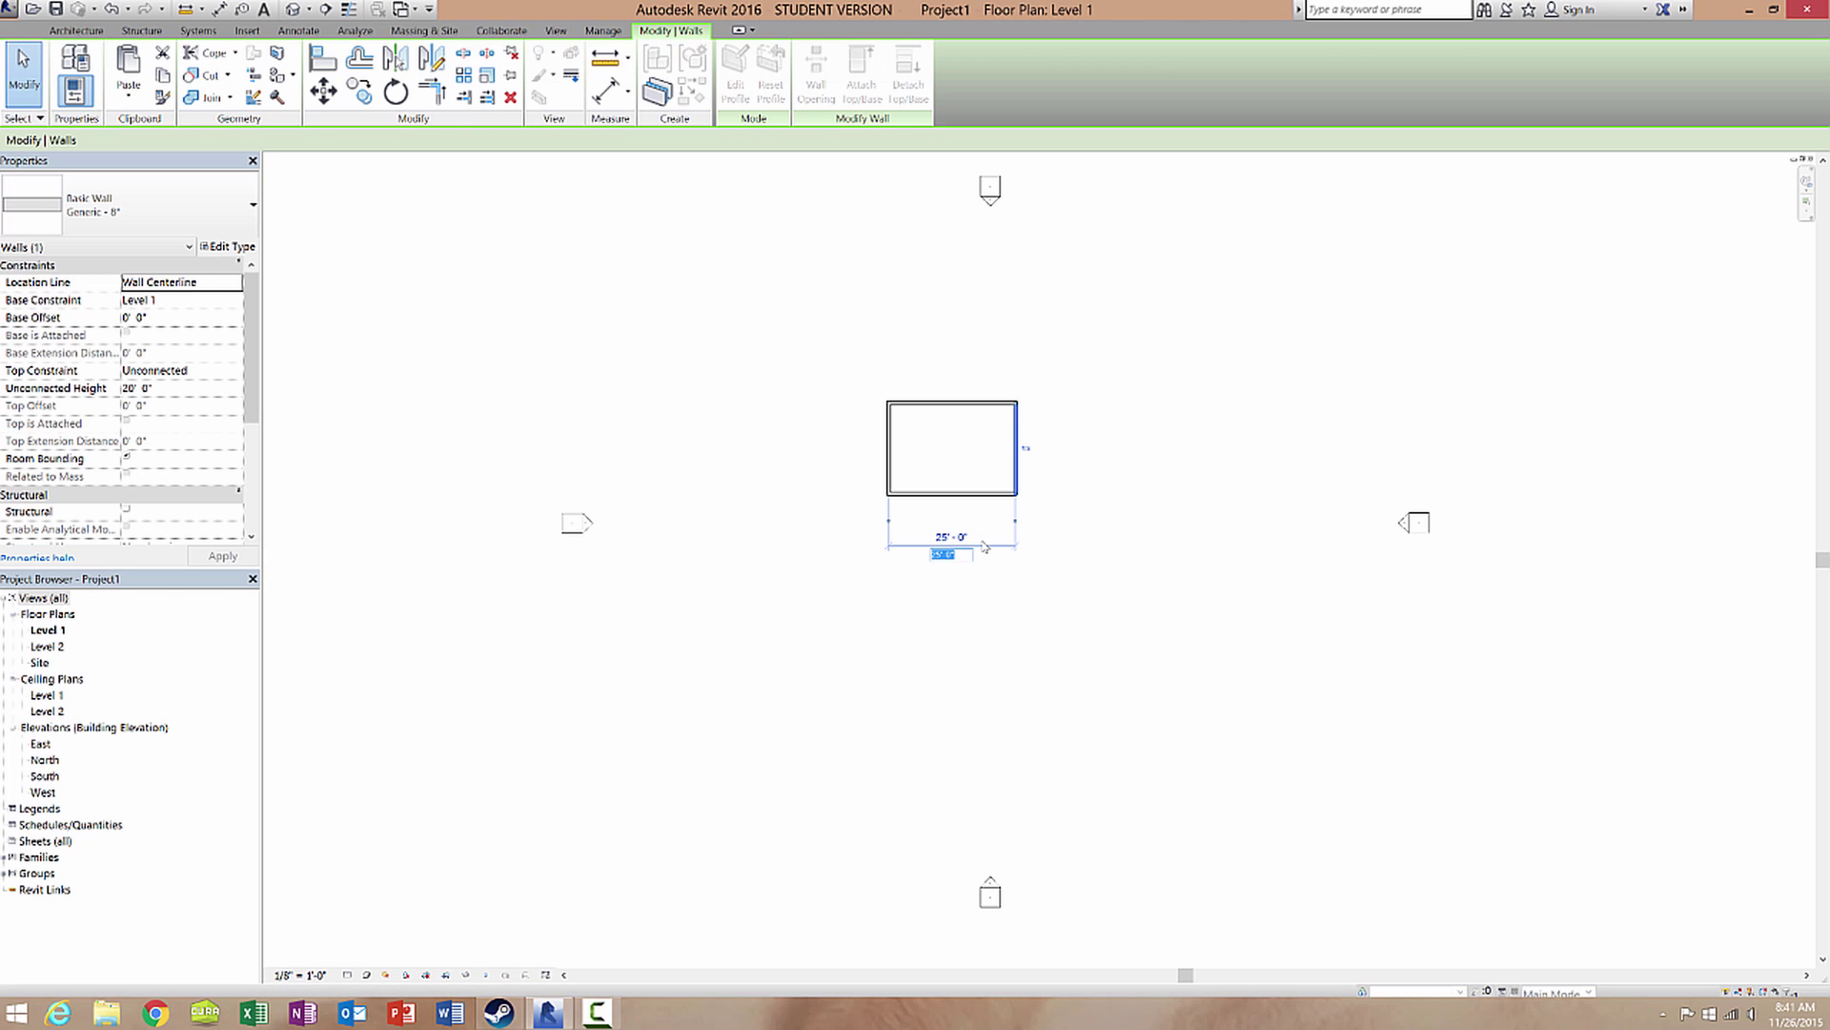
{"action": "left_click", "coordinate": [991, 551]}
{"action": "left_click", "coordinate": [1016, 479]}
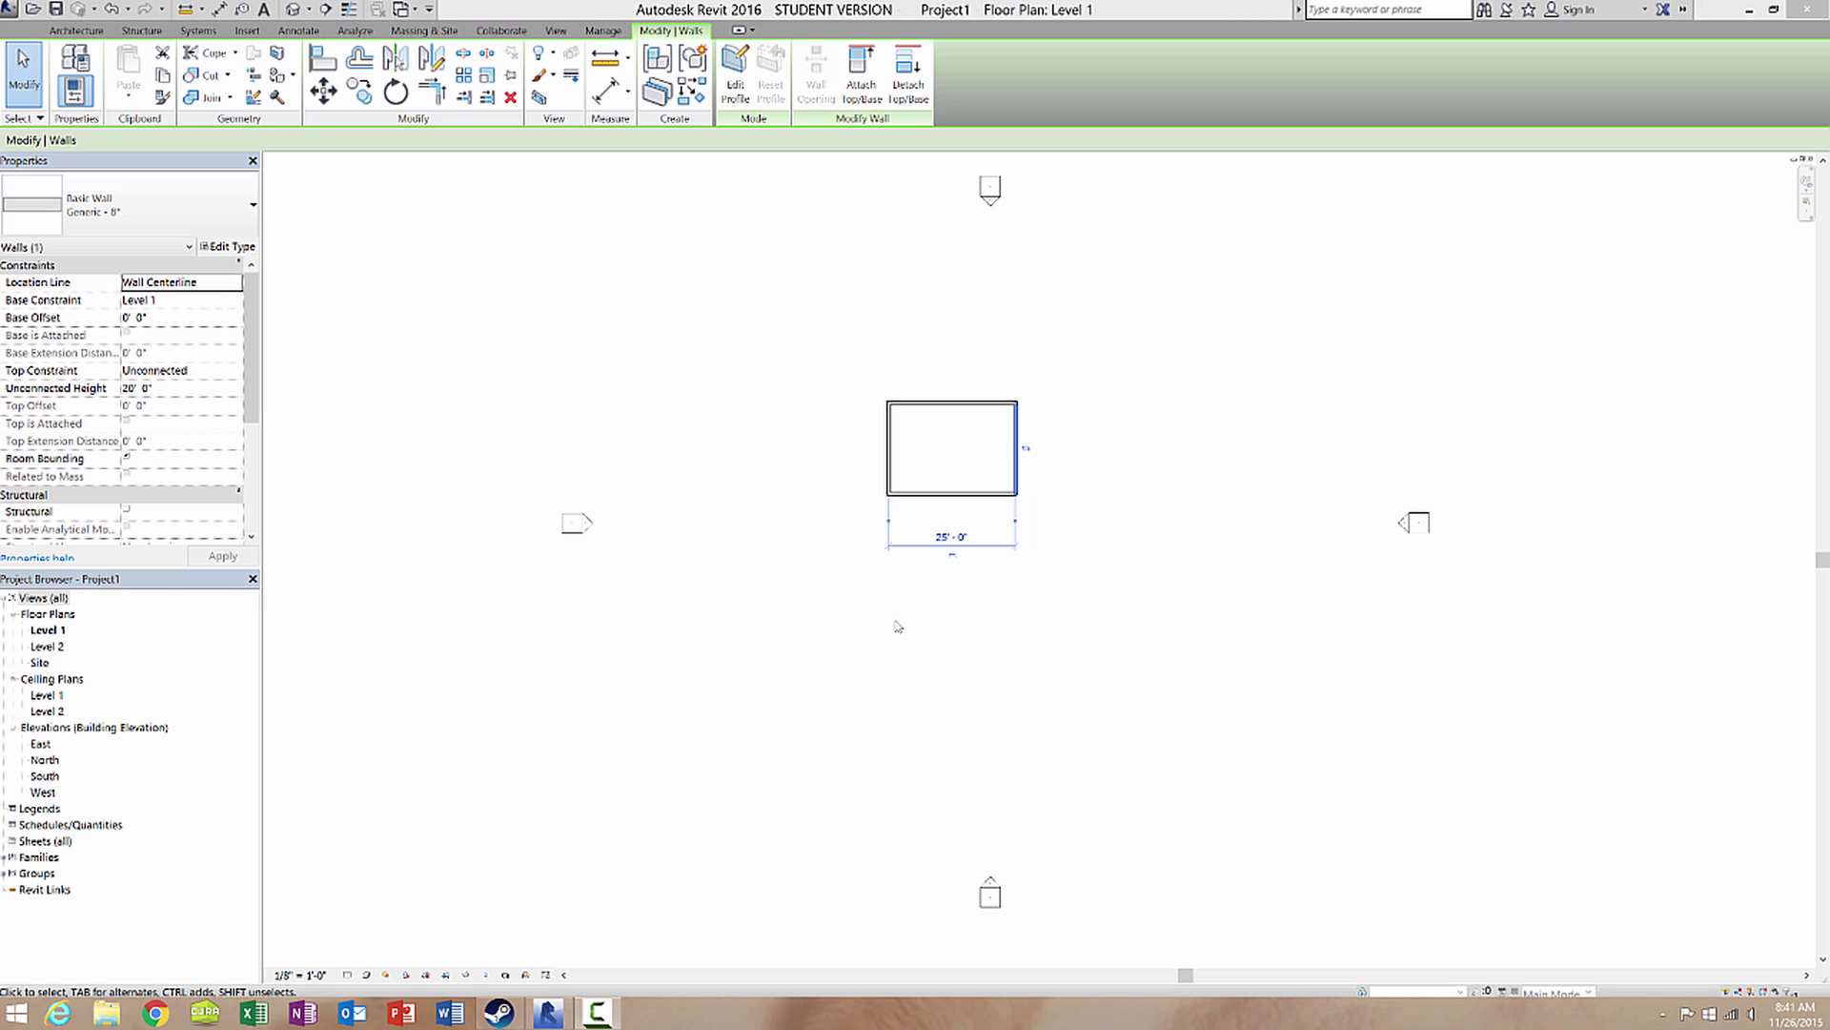
{"action": "left_click", "coordinate": [953, 563]}
{"action": "left_click", "coordinate": [1012, 485]}
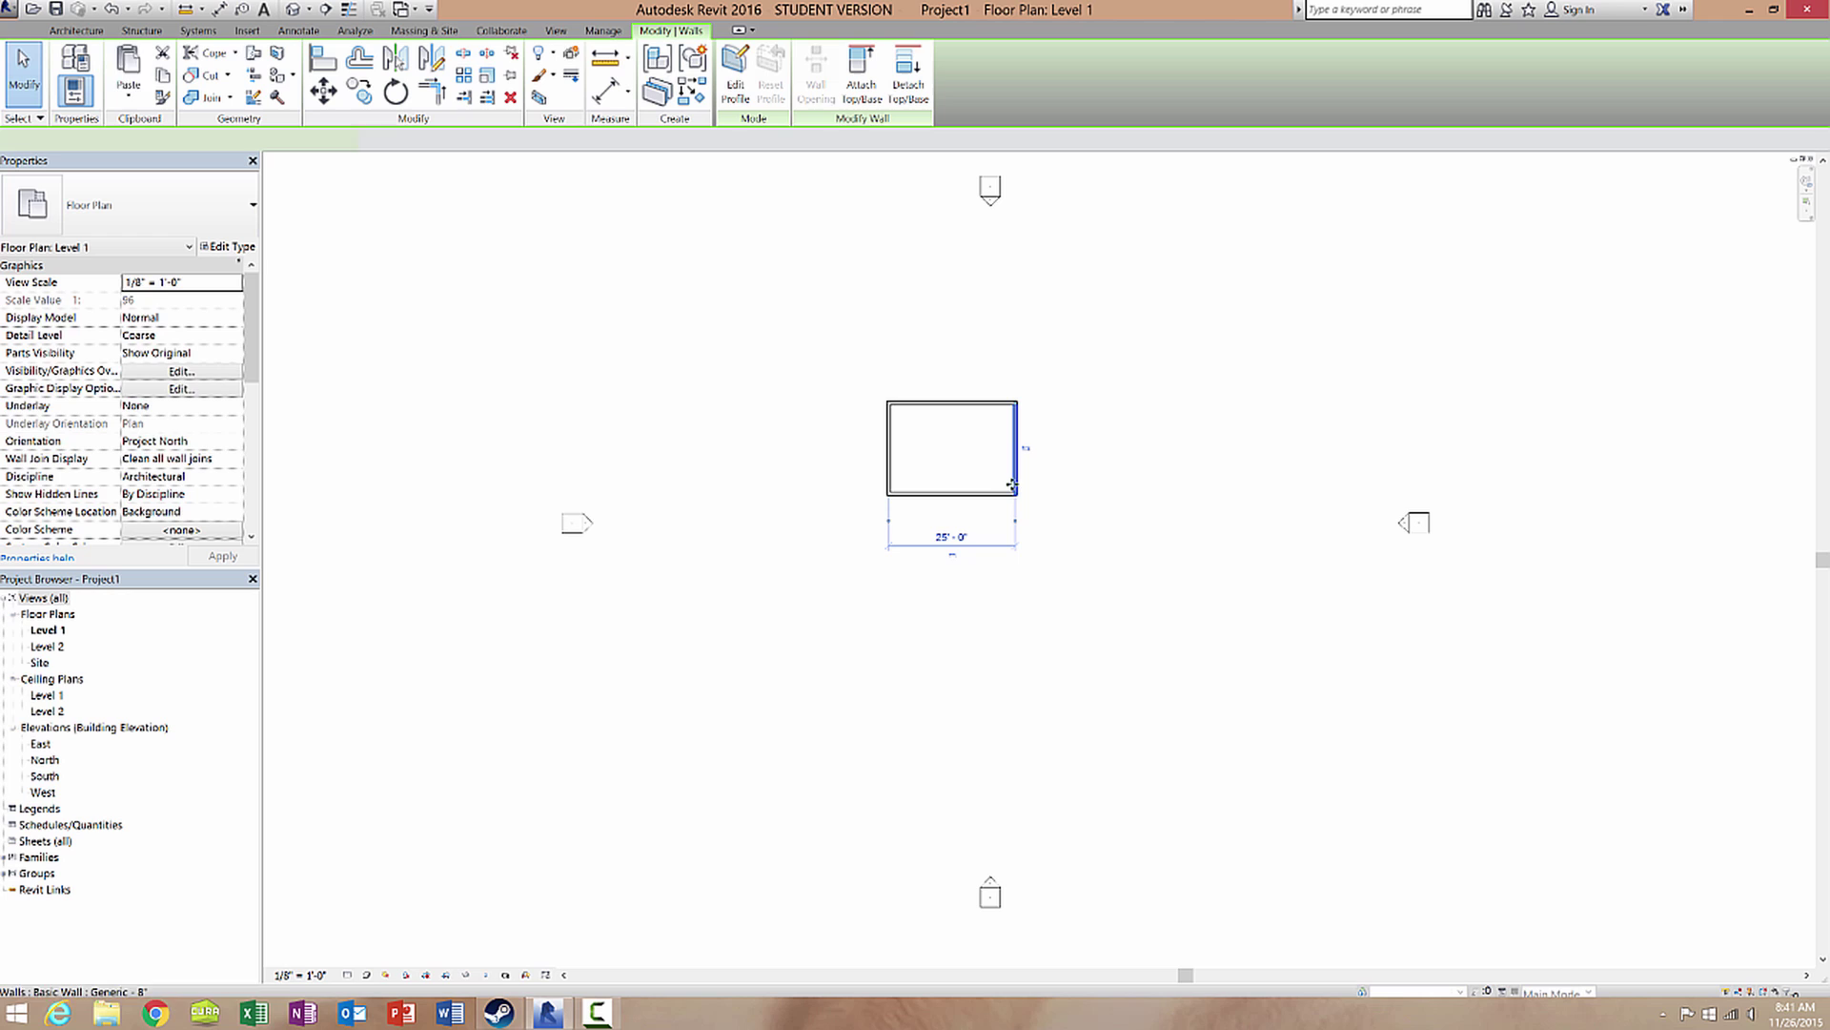
{"action": "left_click", "coordinate": [985, 551]}
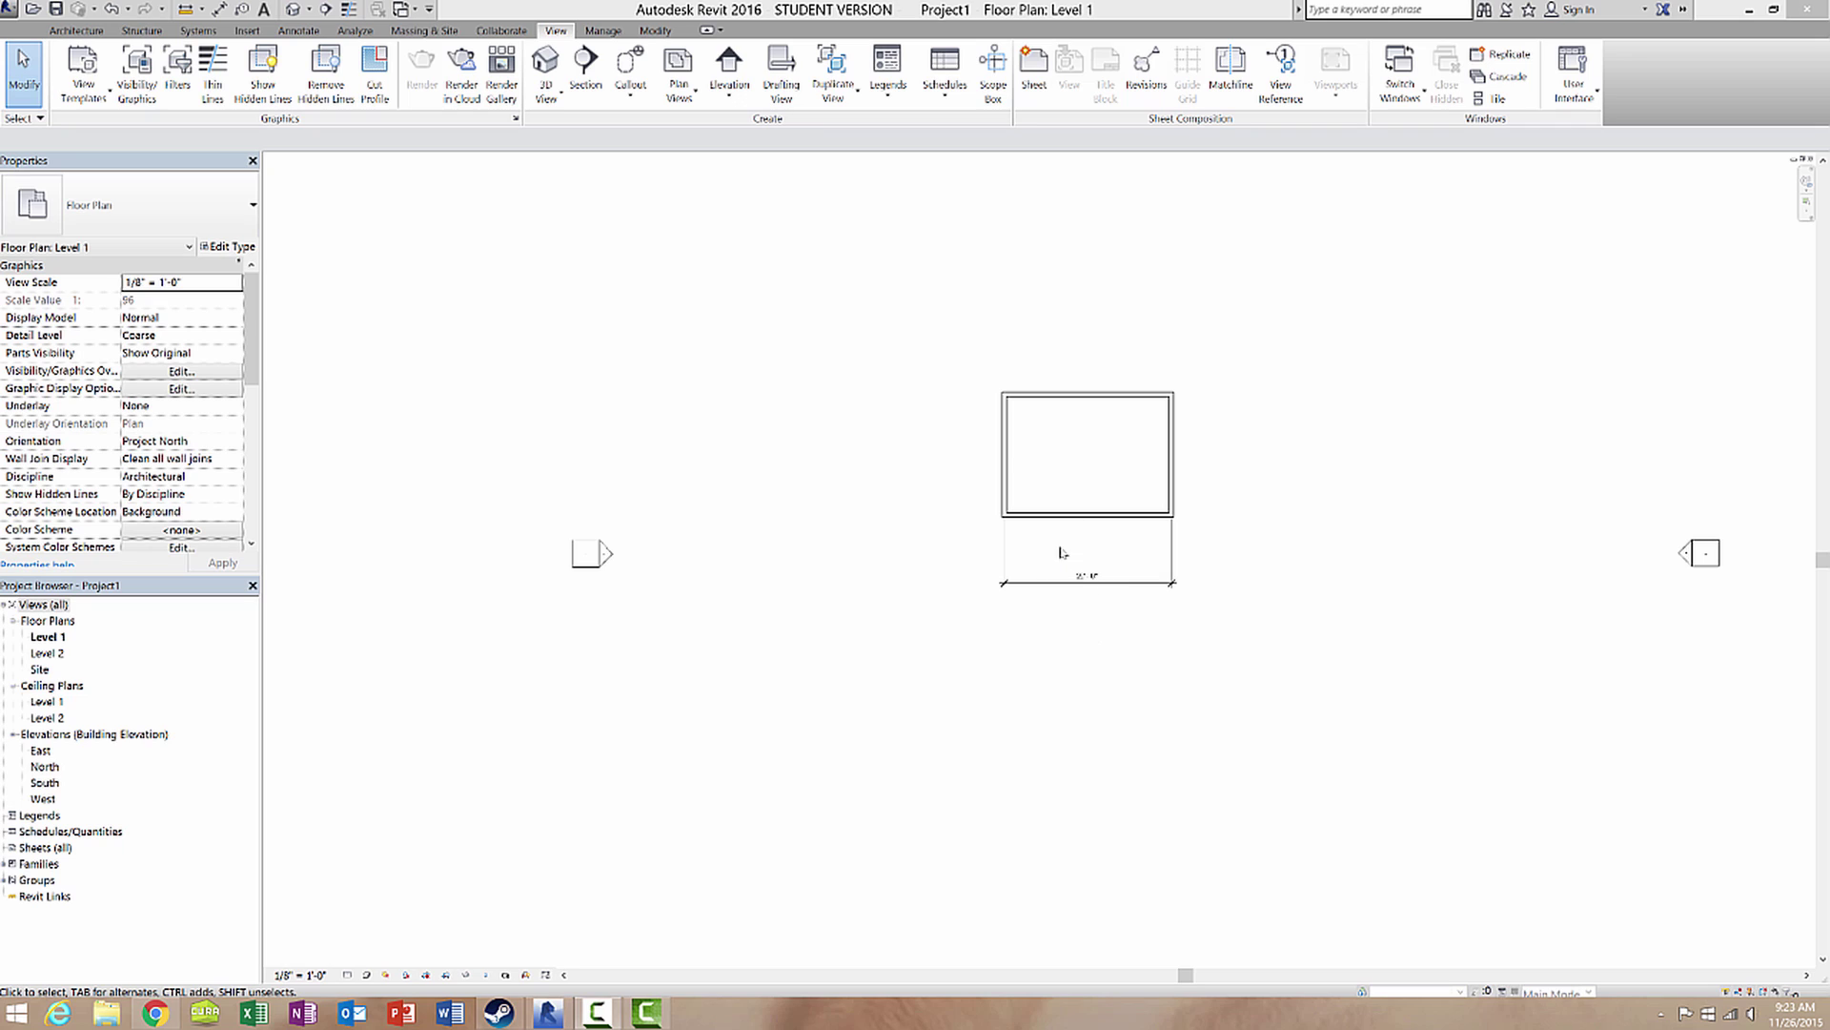
- Set the temporary dimension text size to 18 in the Graphics options and check it on the rectangle's right wall
{"action": "left_click", "coordinate": [1176, 503]}
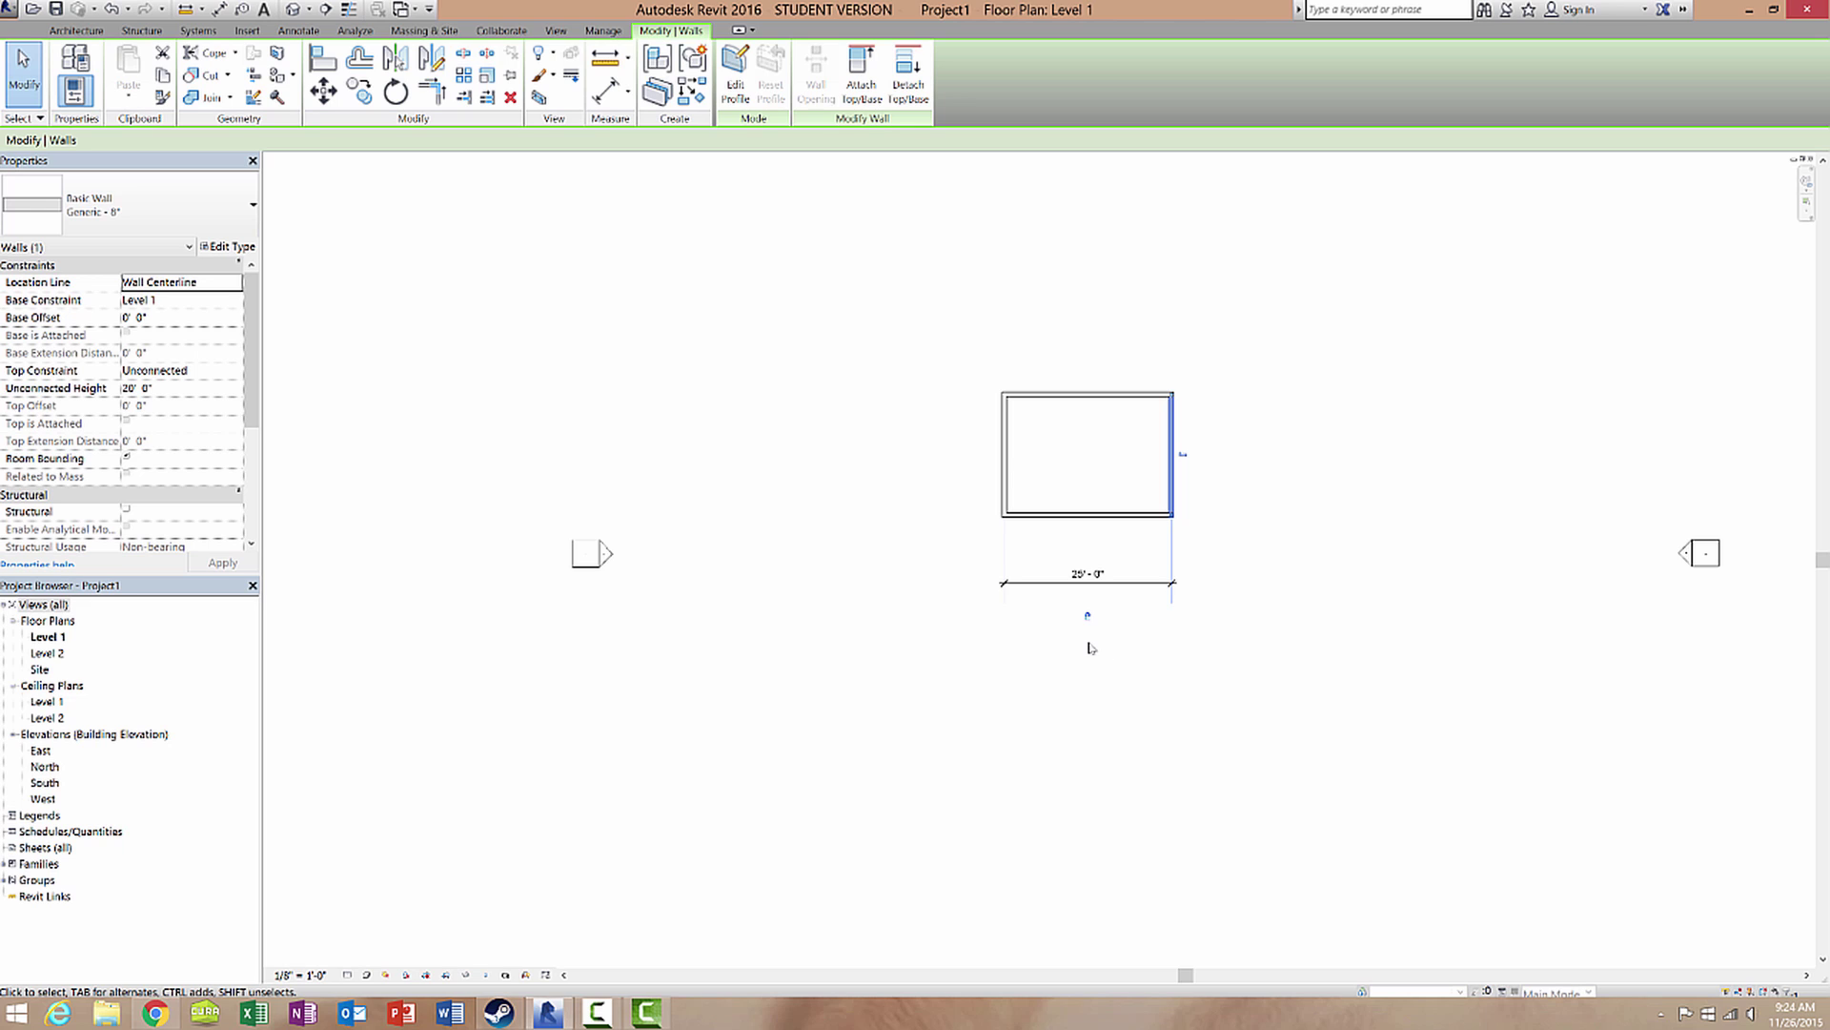
{"action": "left_click", "coordinate": [727, 366]}
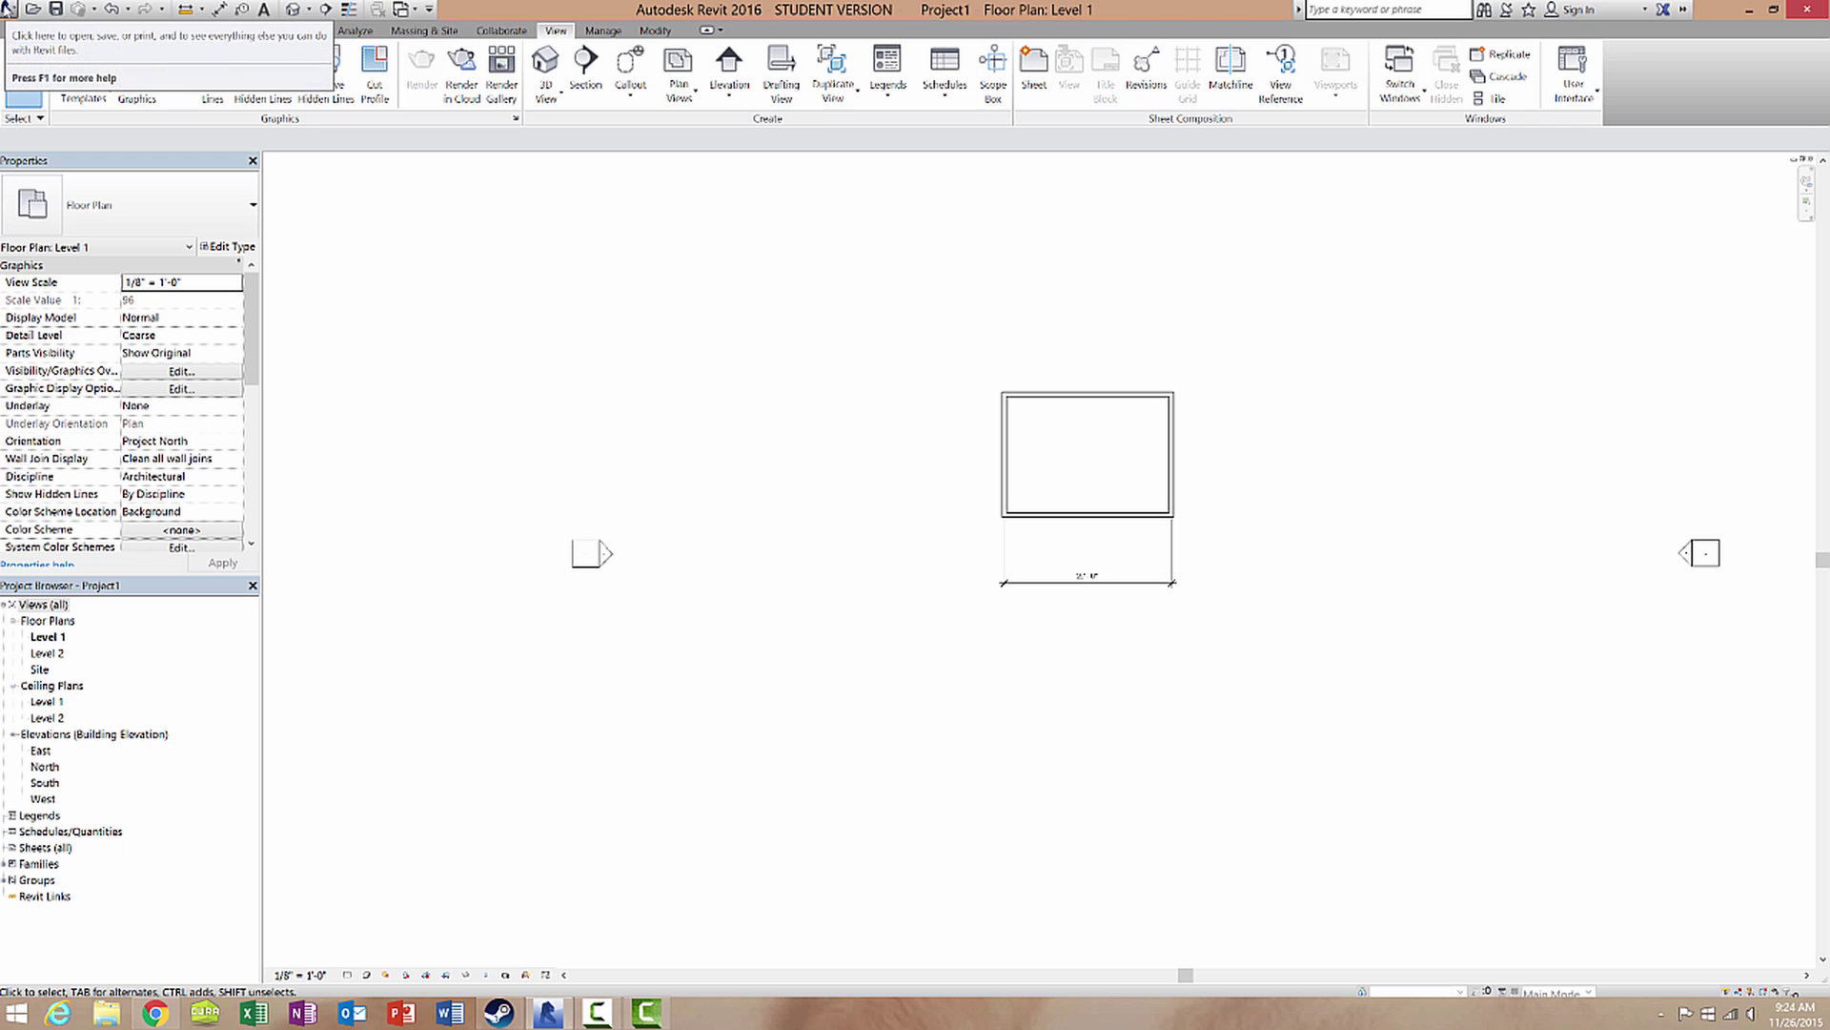
{"action": "left_click", "coordinate": [7, 10]}
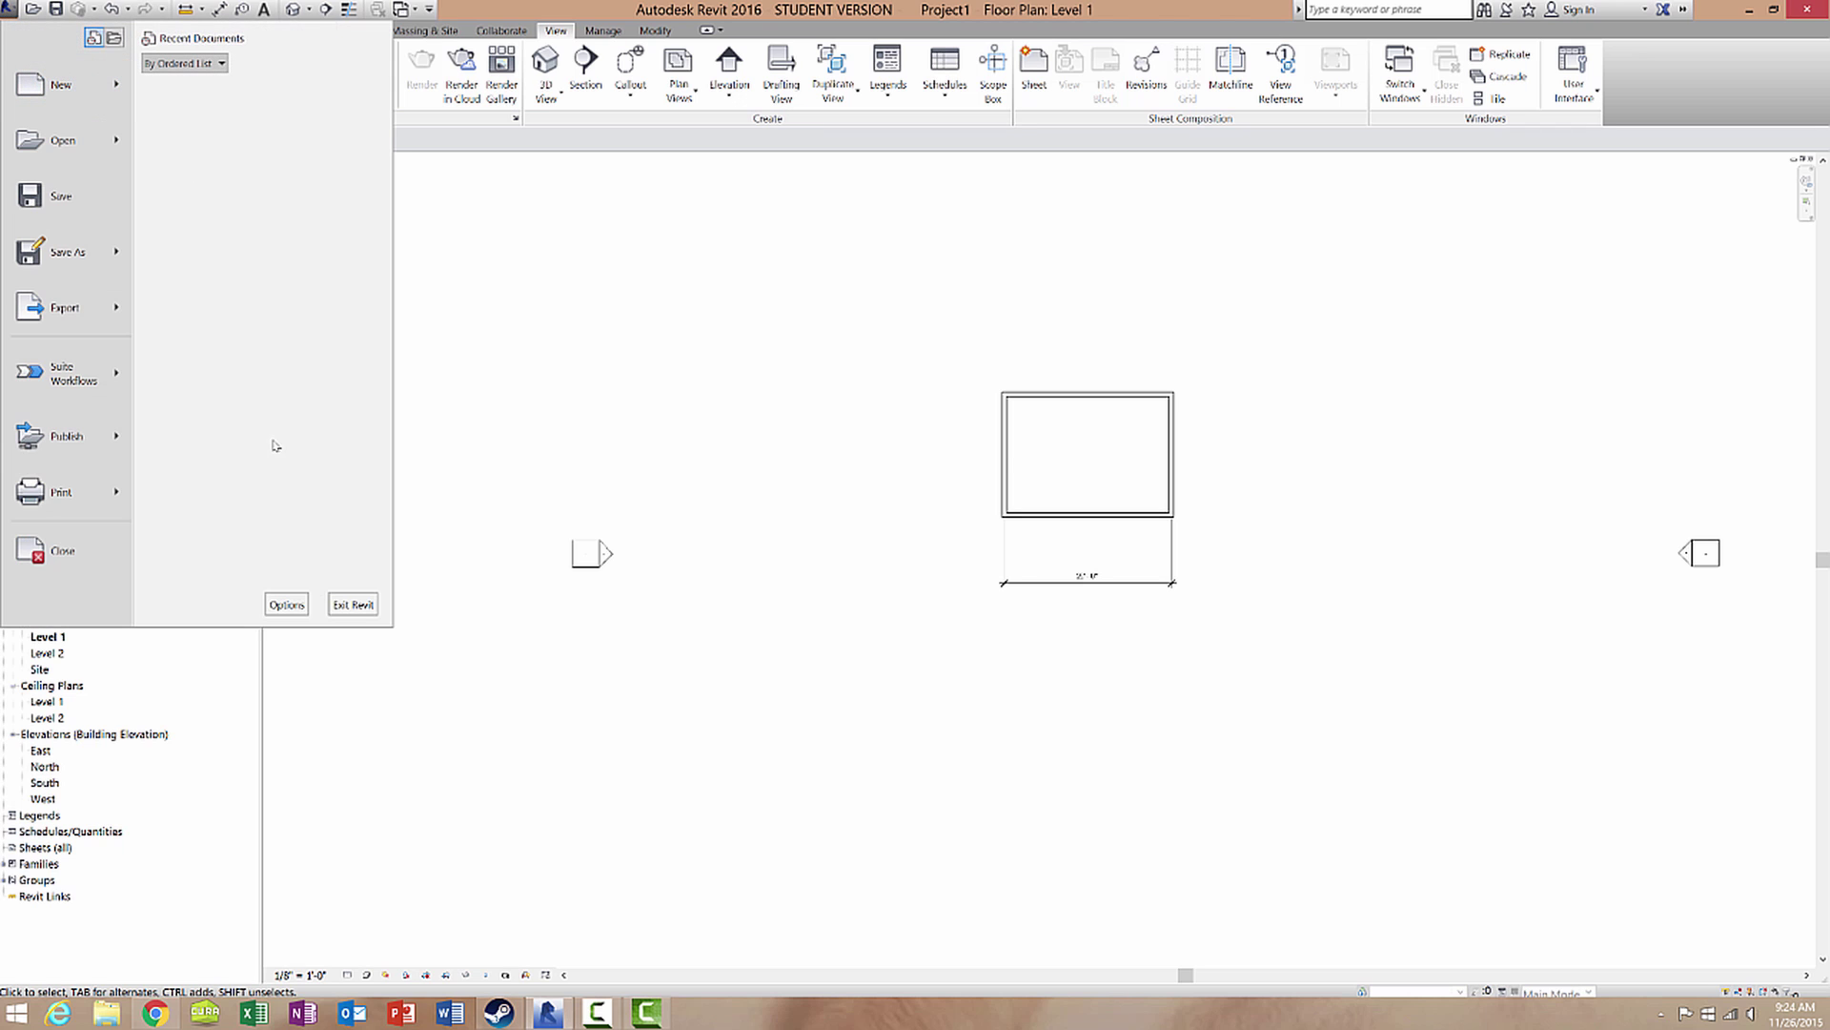
{"action": "left_click", "coordinate": [287, 611]}
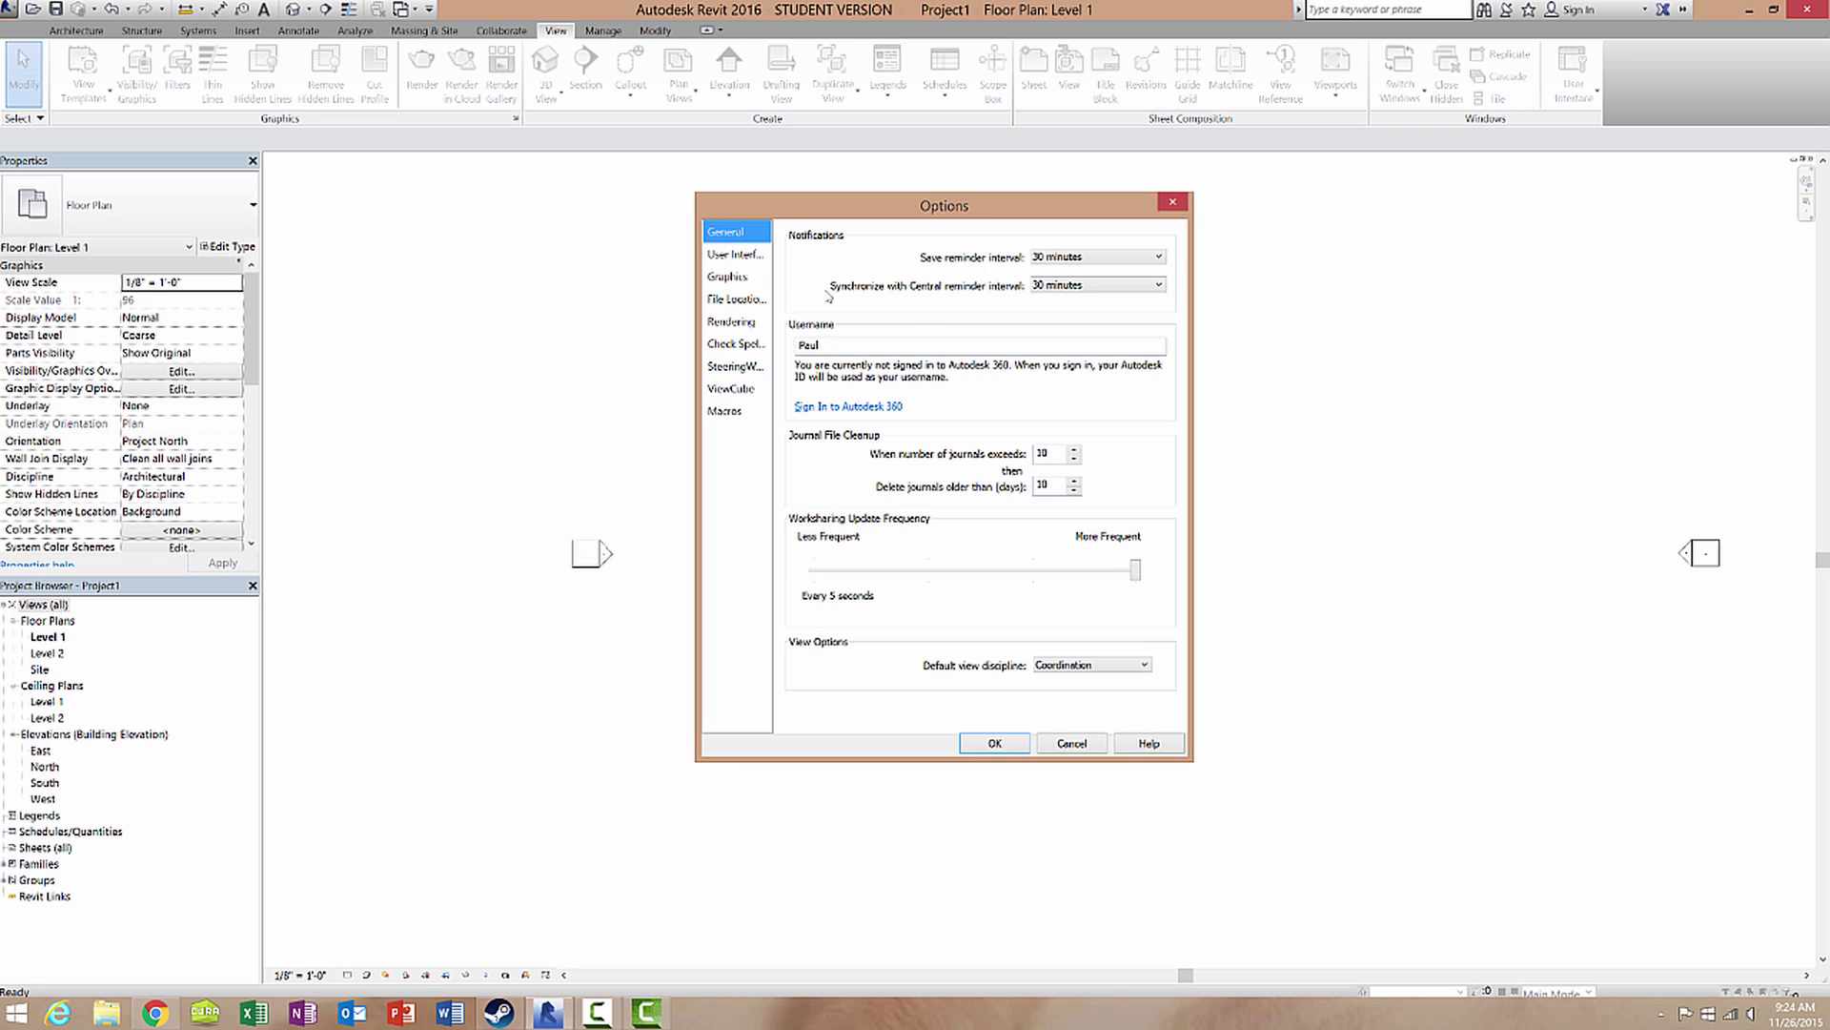
{"action": "left_click", "coordinate": [729, 280]}
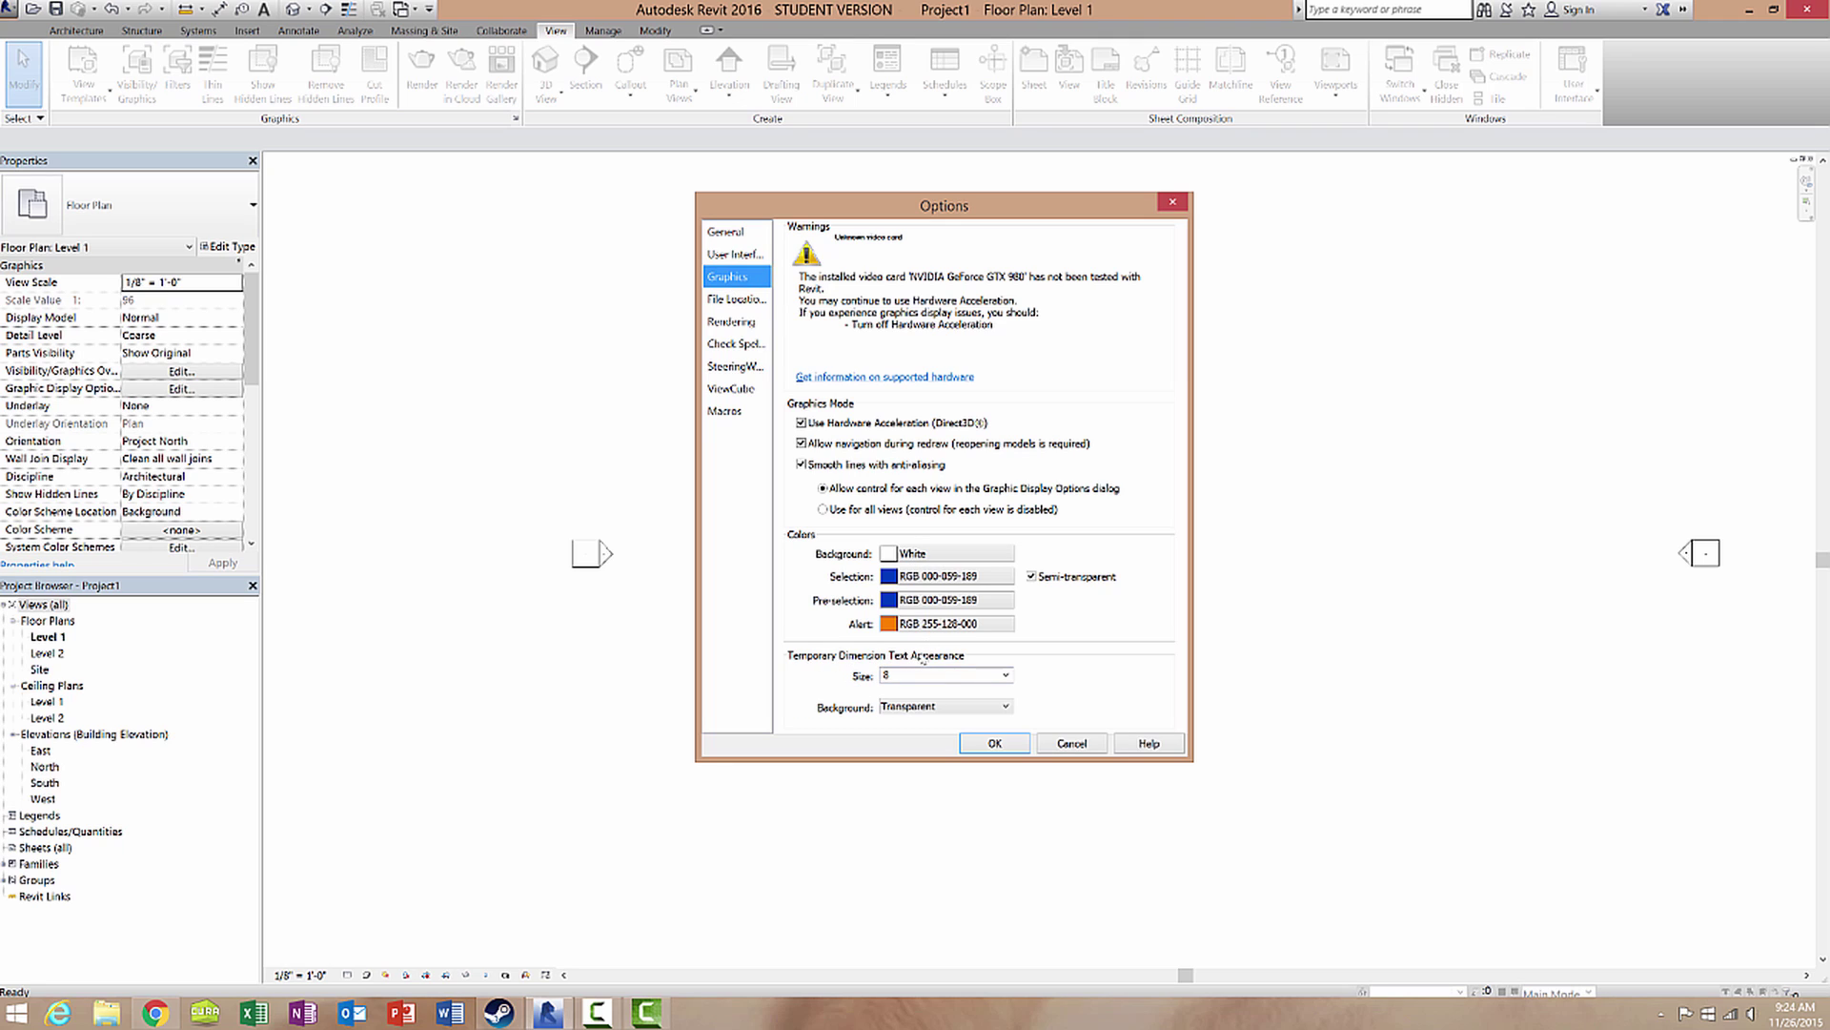
{"action": "left_click", "coordinate": [1005, 675]}
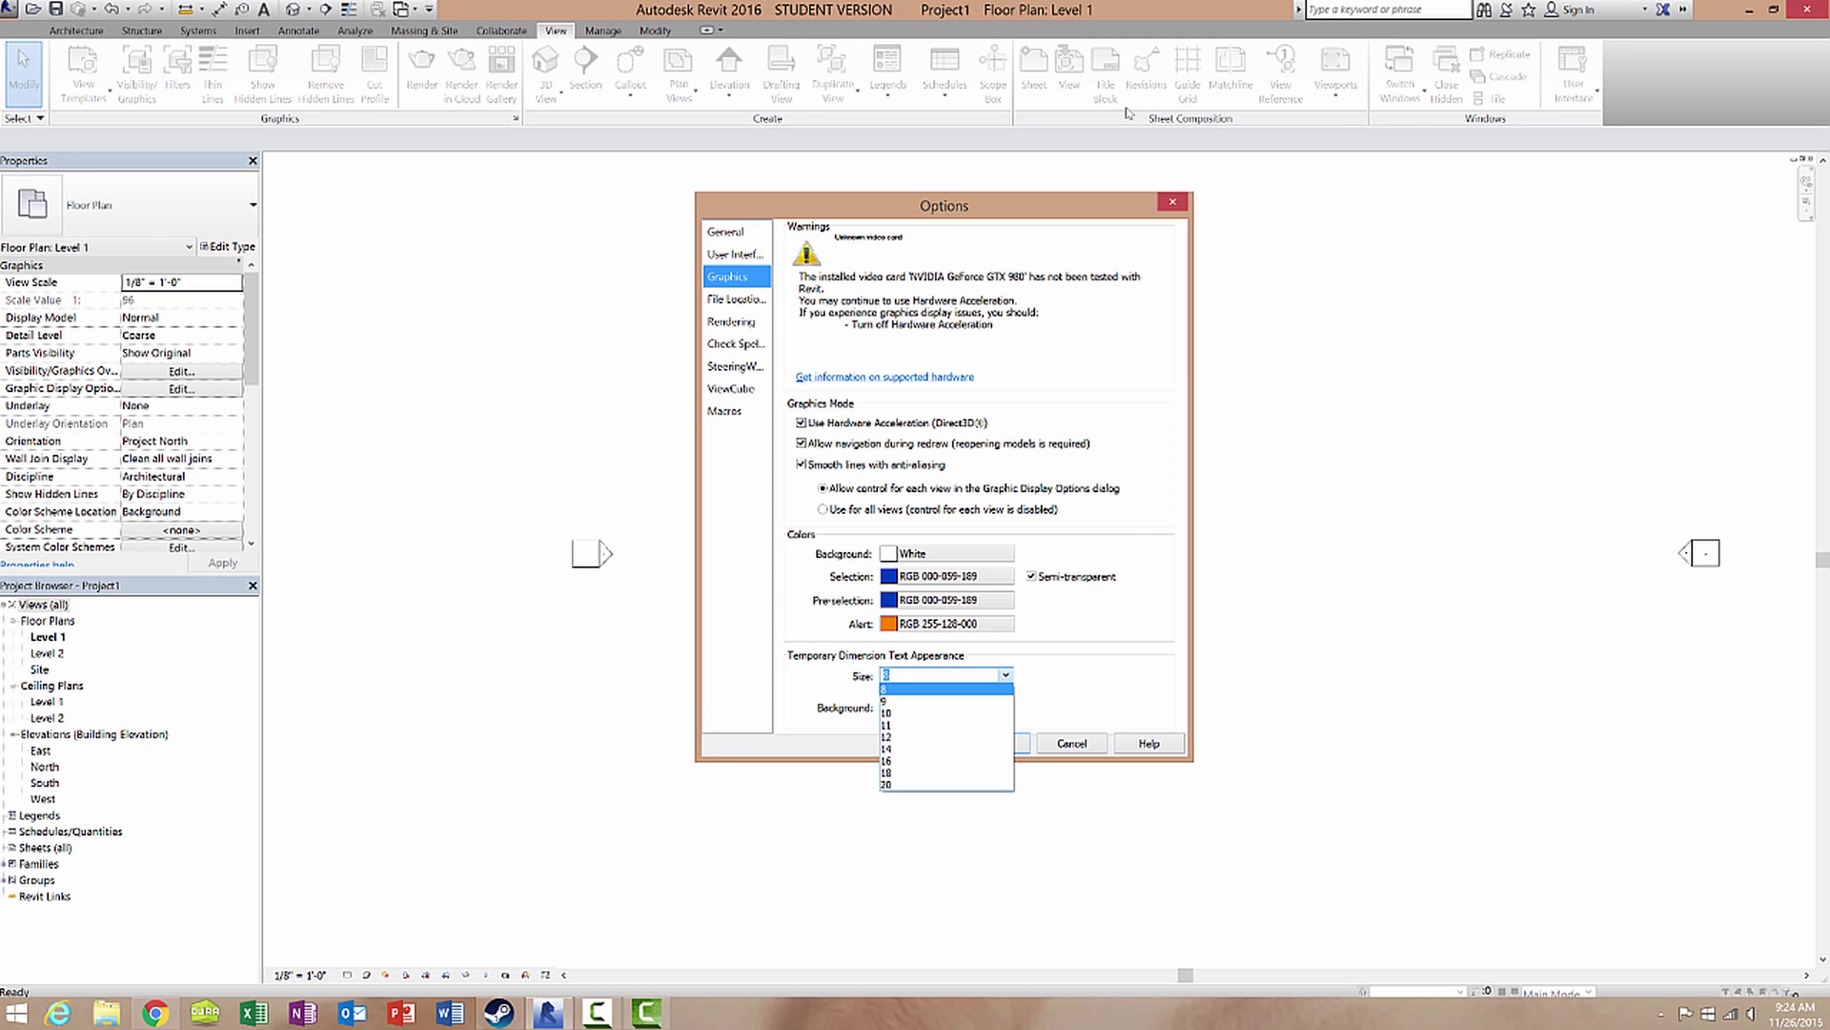
{"action": "left_click", "coordinate": [923, 776]}
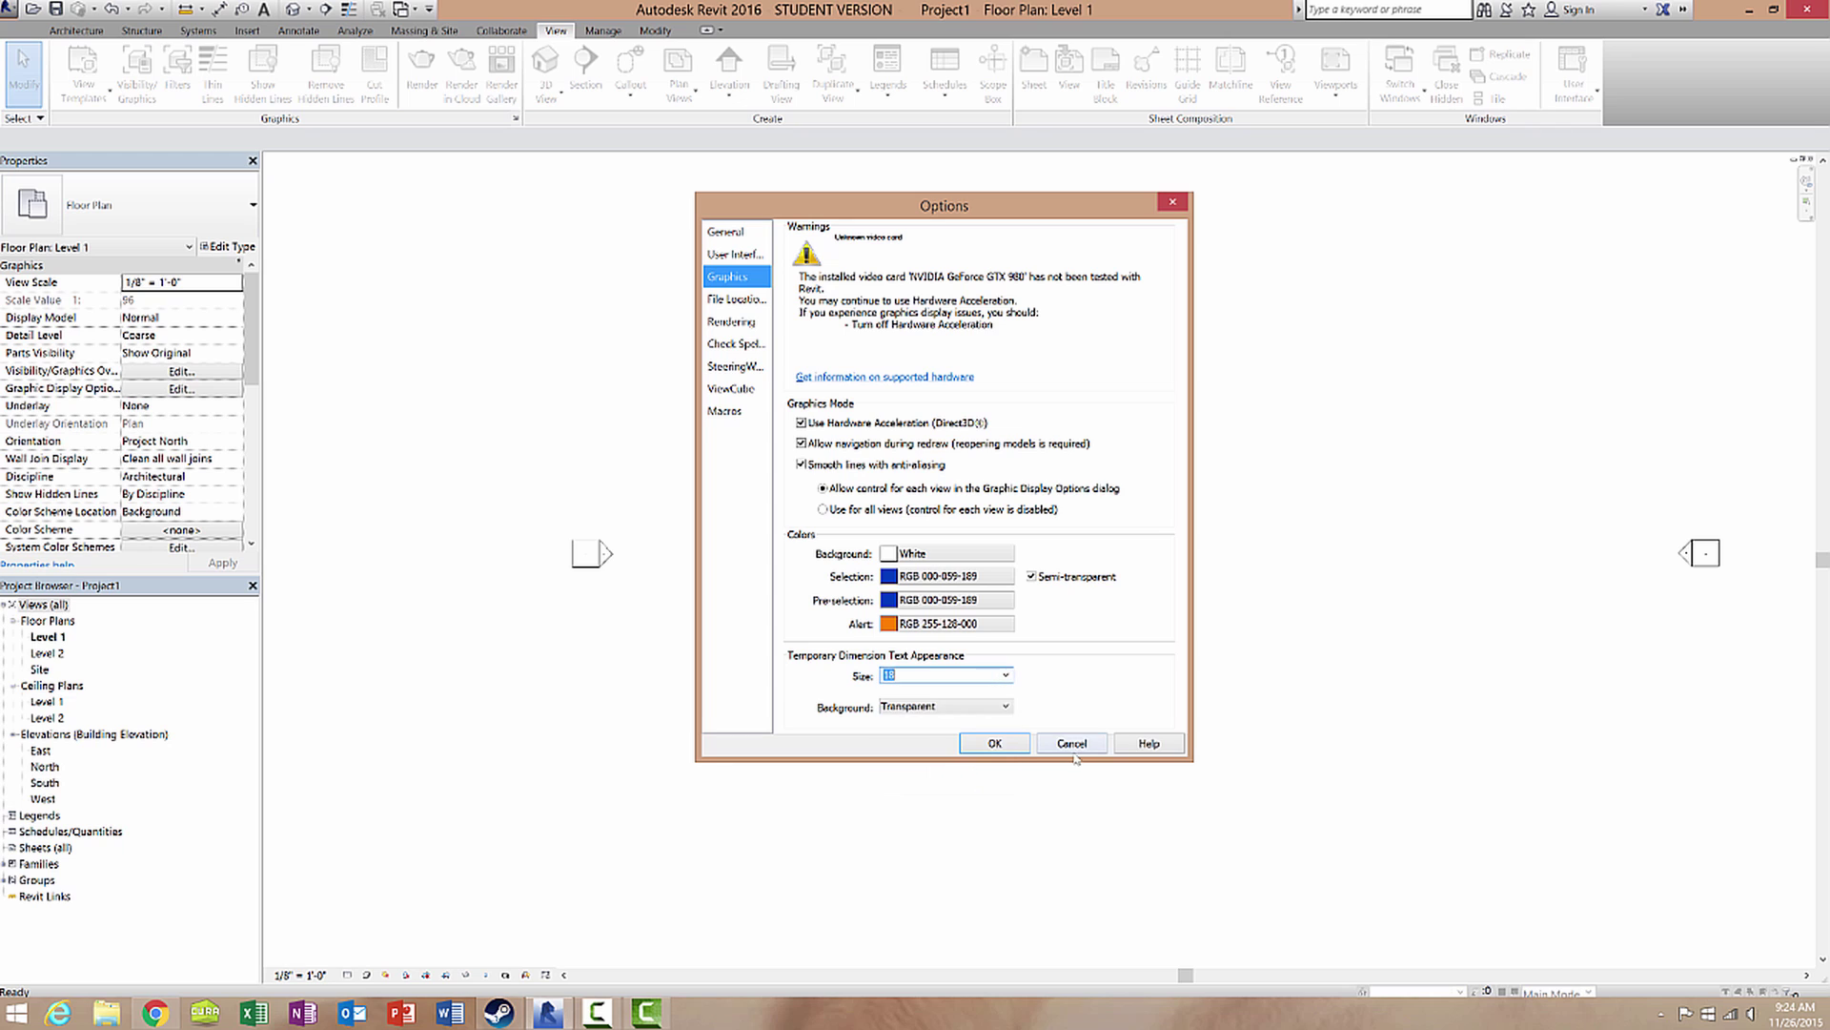
{"action": "left_click", "coordinate": [997, 750]}
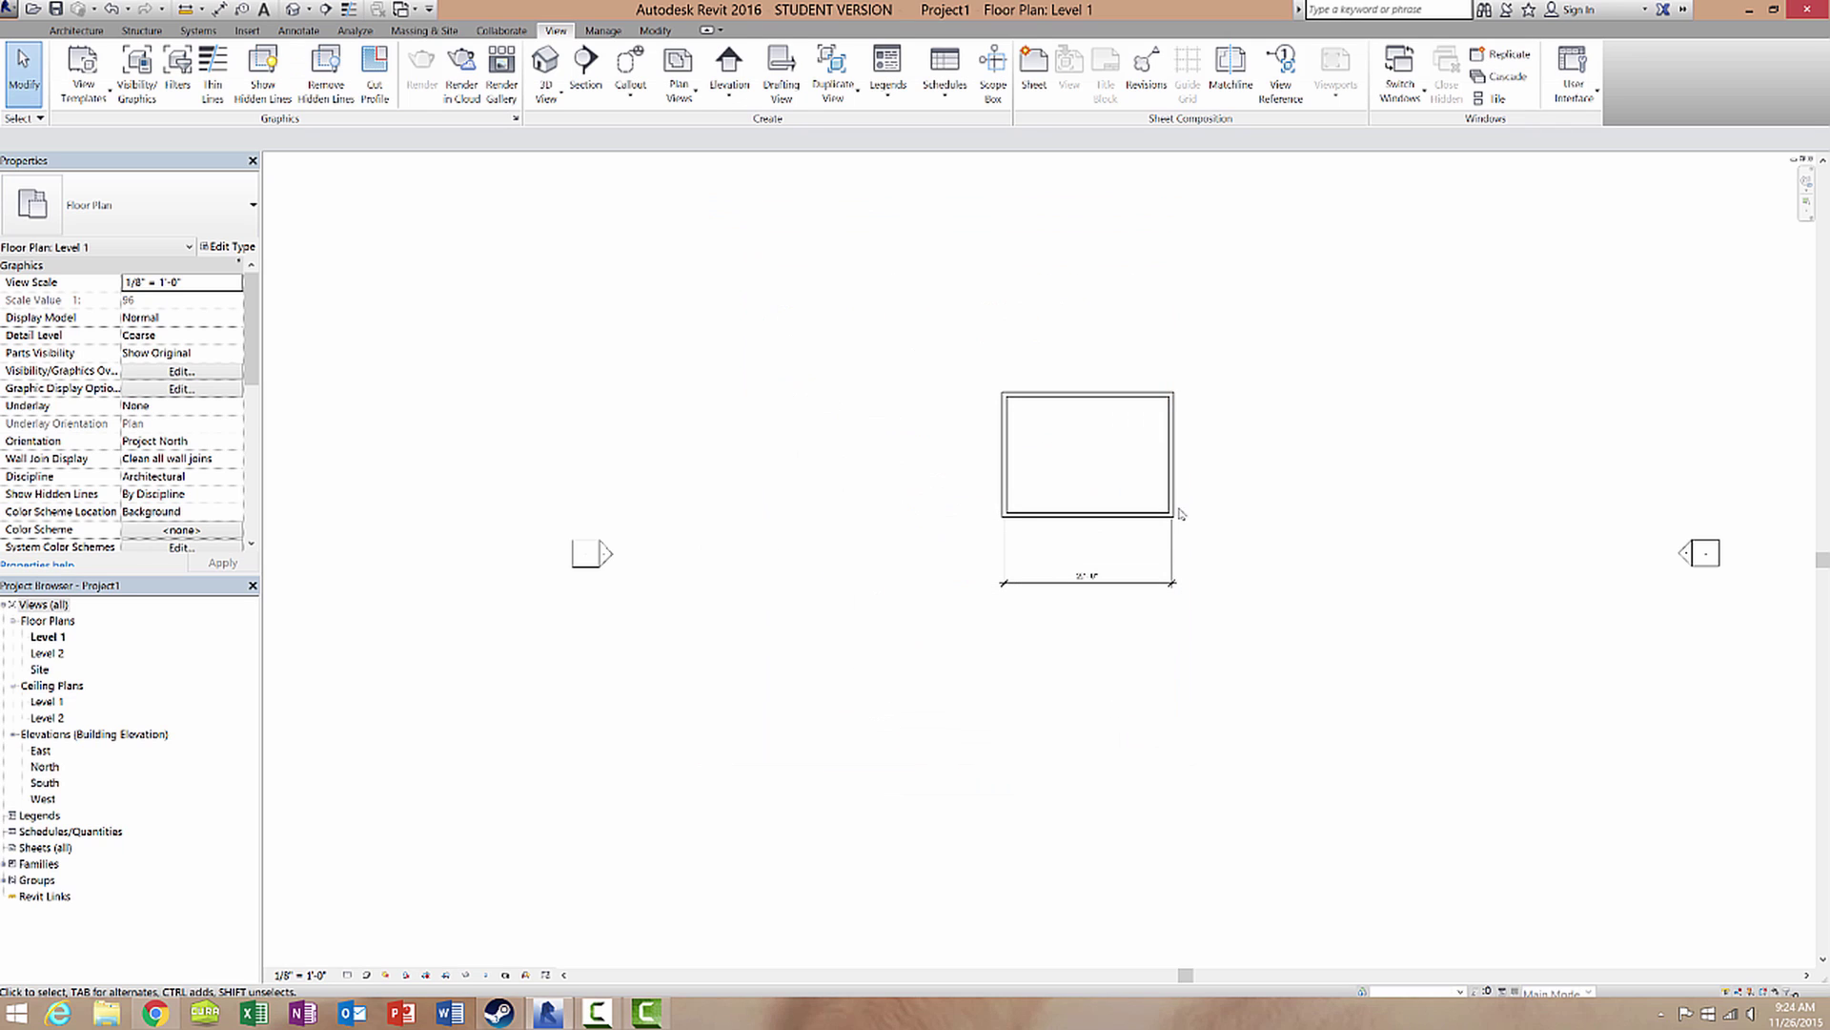
{"action": "left_click", "coordinate": [1171, 477]}
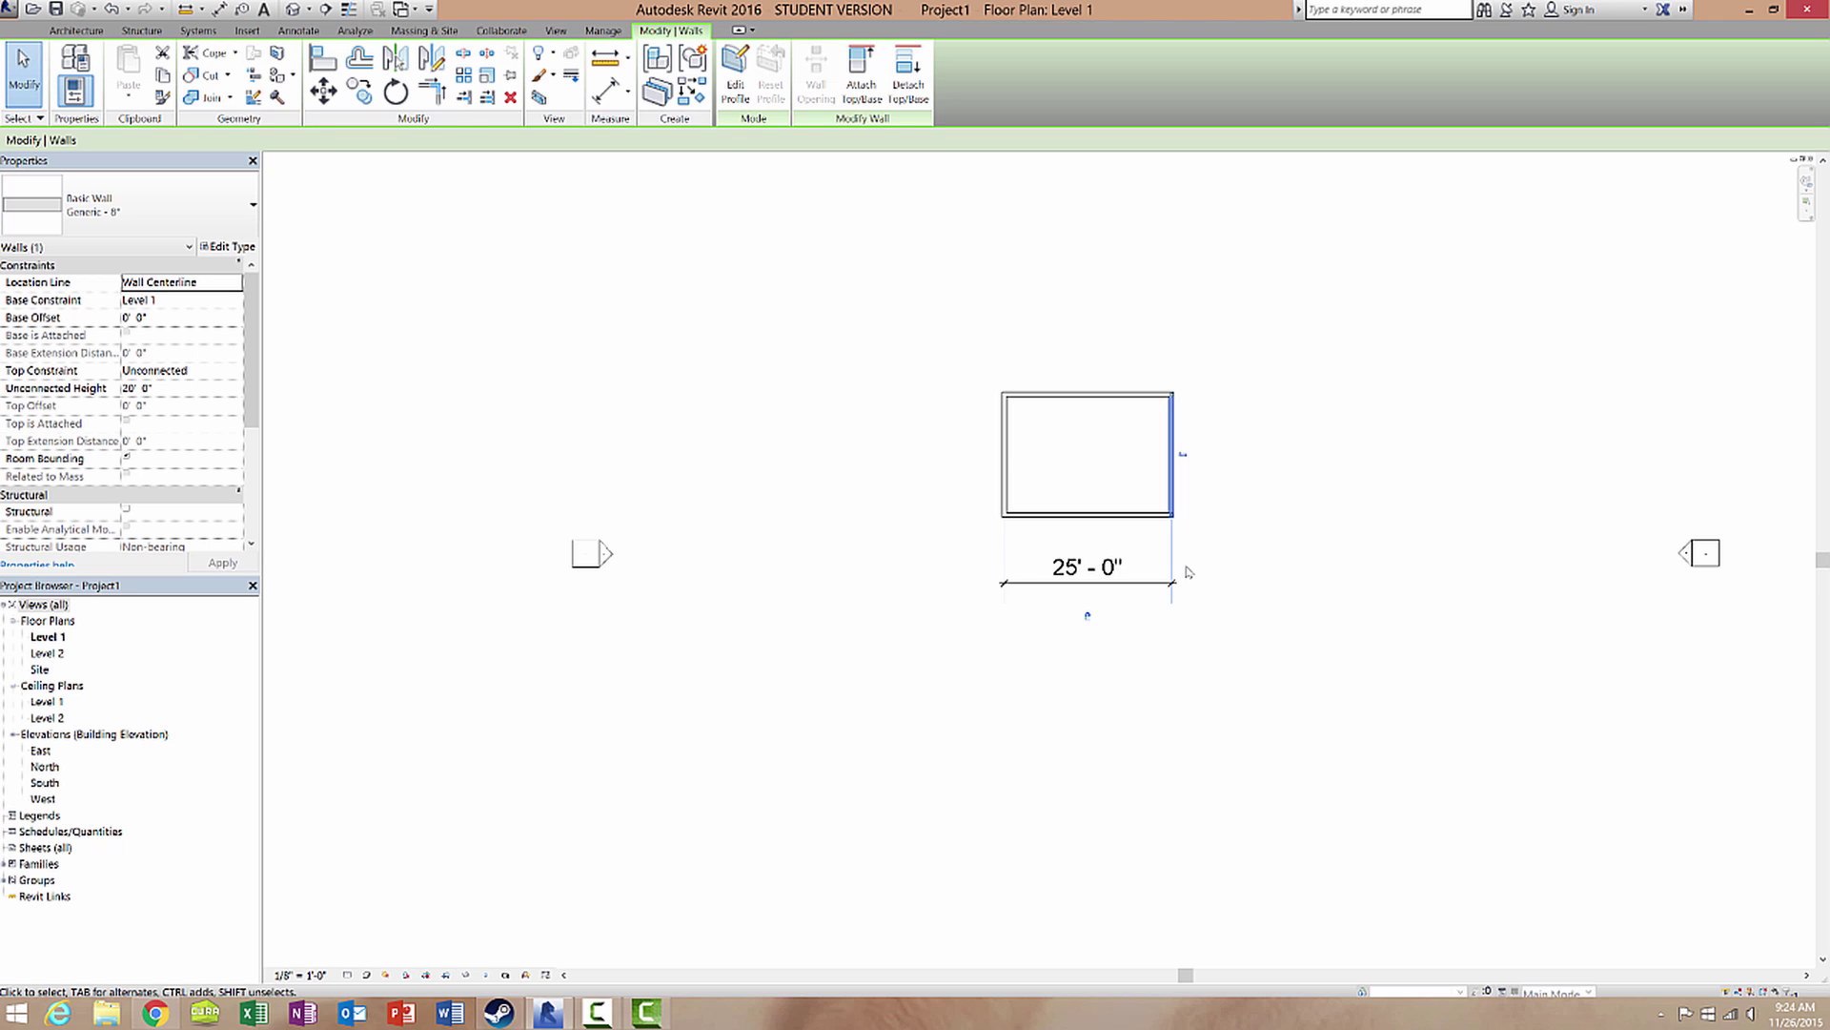
{"action": "left_click", "coordinate": [1367, 545]}
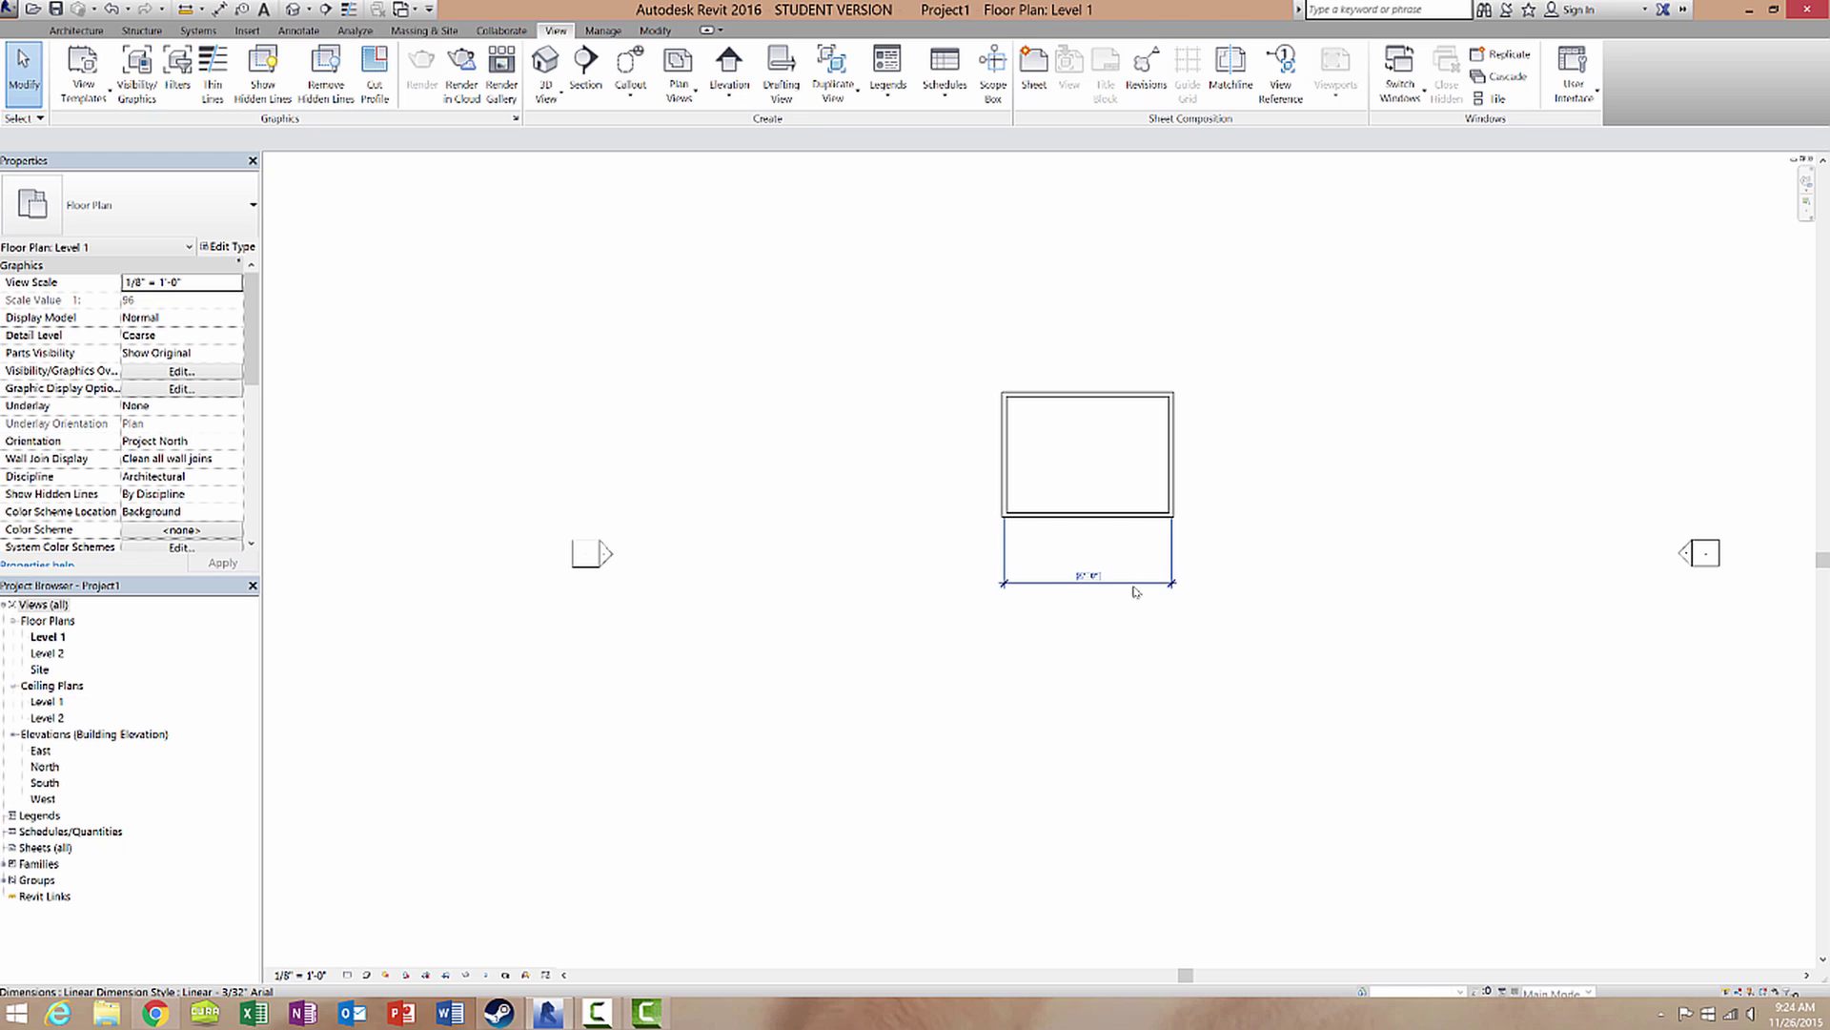
- Move the permanent width dimension closer to the rectangle's bottom wall and inspect it up close
{"action": "left_click", "coordinate": [1151, 588]}
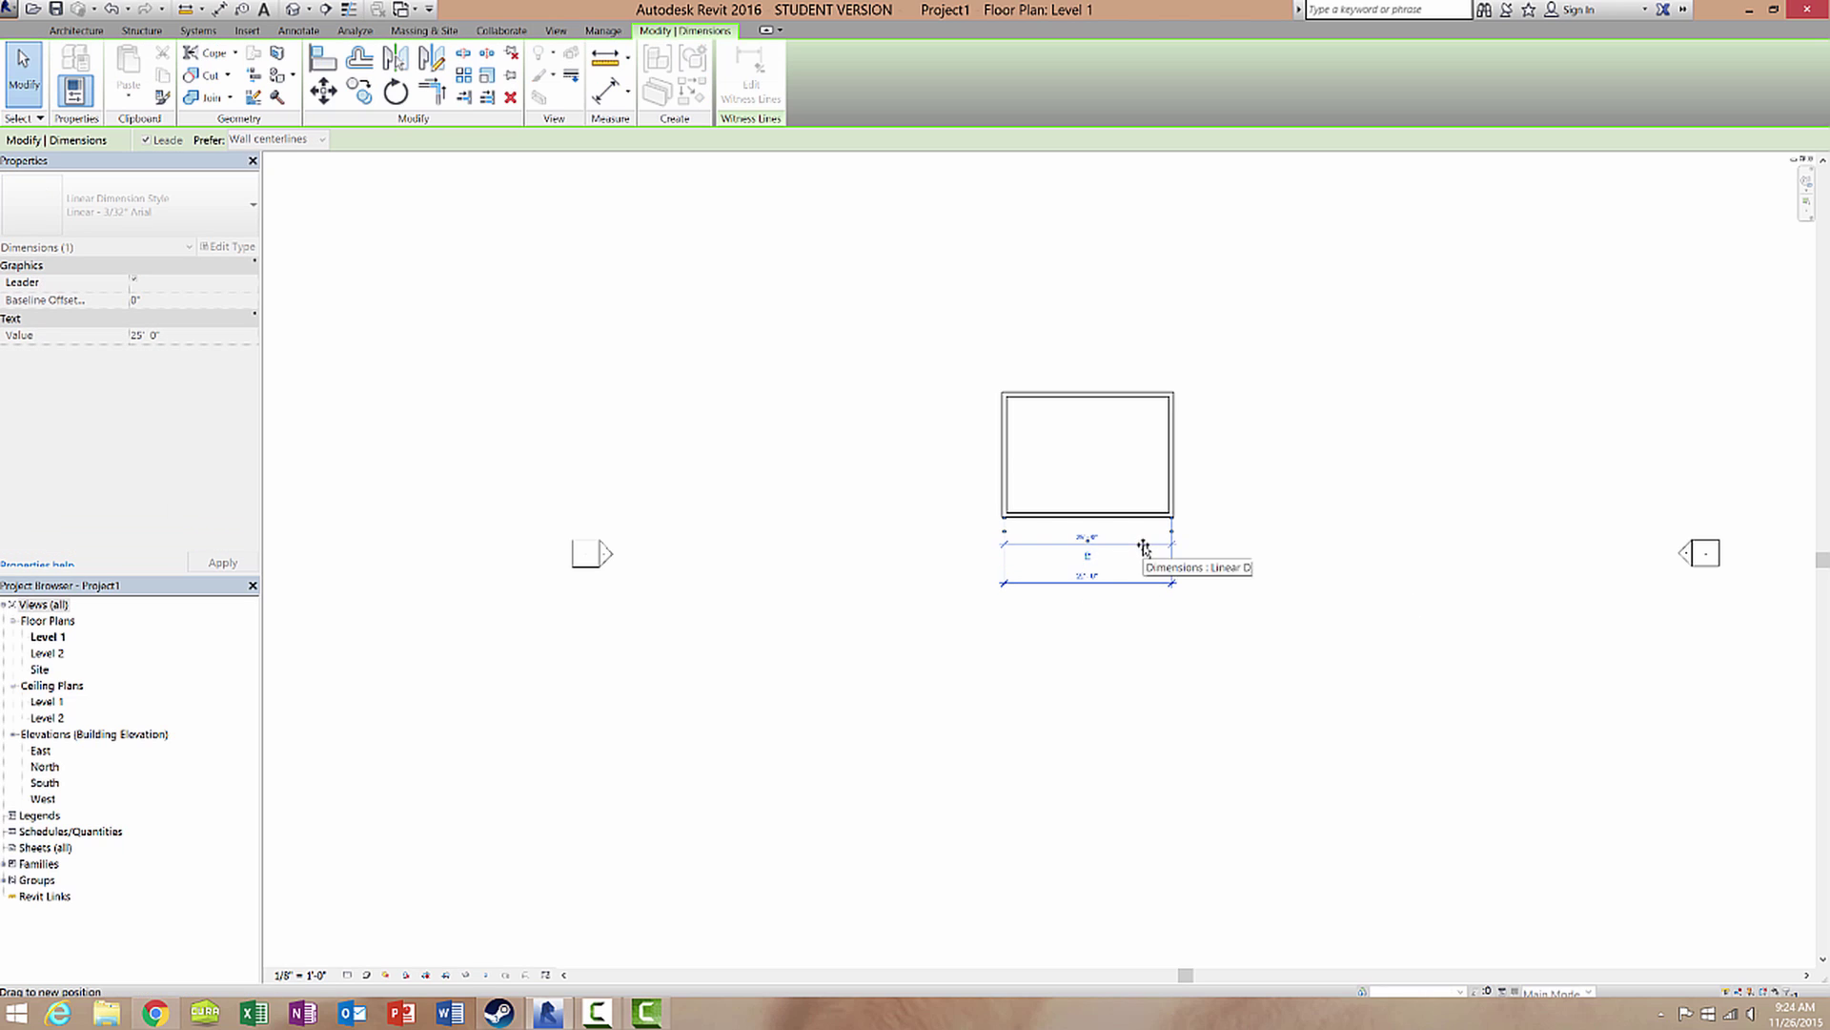
{"action": "left_click_drag", "start_coordinate": [1144, 541], "coordinate": [1145, 538]}
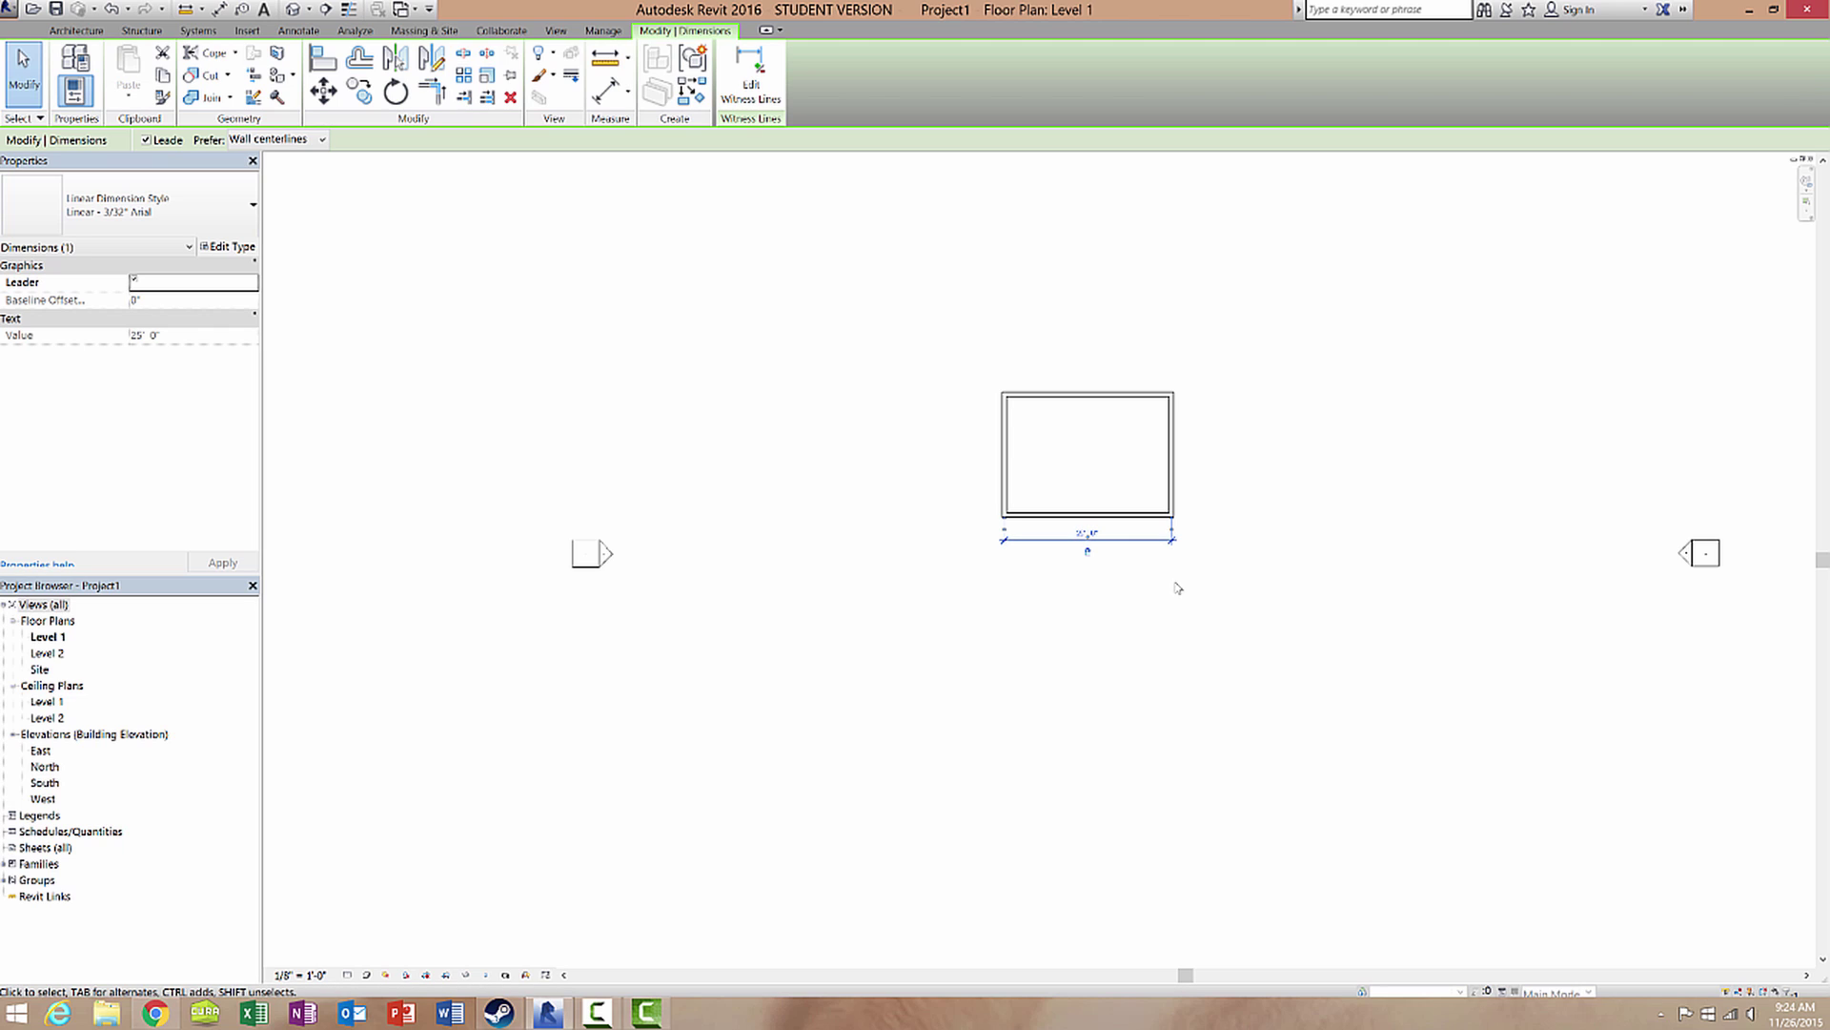
{"action": "middle_click_drag", "start_coordinate": [1170, 570], "coordinate": [1149, 604]}
{"action": "scroll", "coordinate": [1047, 557], "scroll_direction": "up", "scroll_amount": 5}
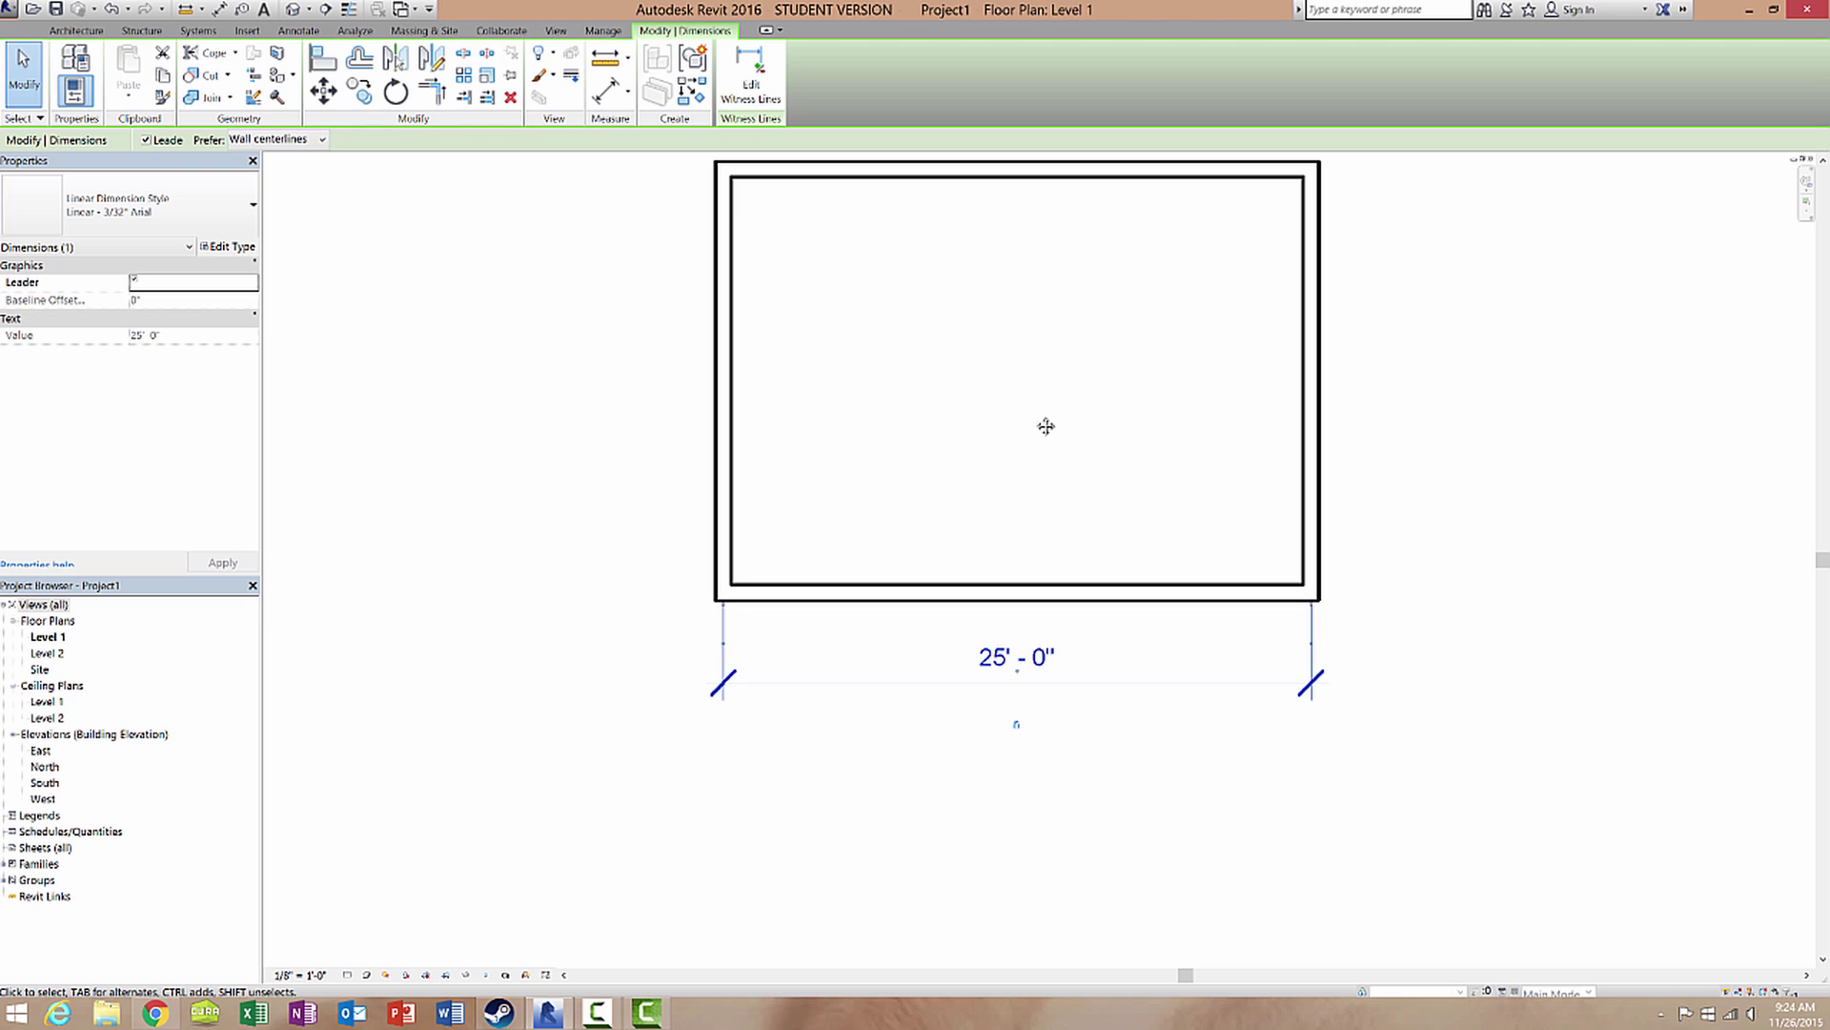
{"action": "middle_click_drag", "start_coordinate": [1046, 425], "coordinate": [1067, 518]}
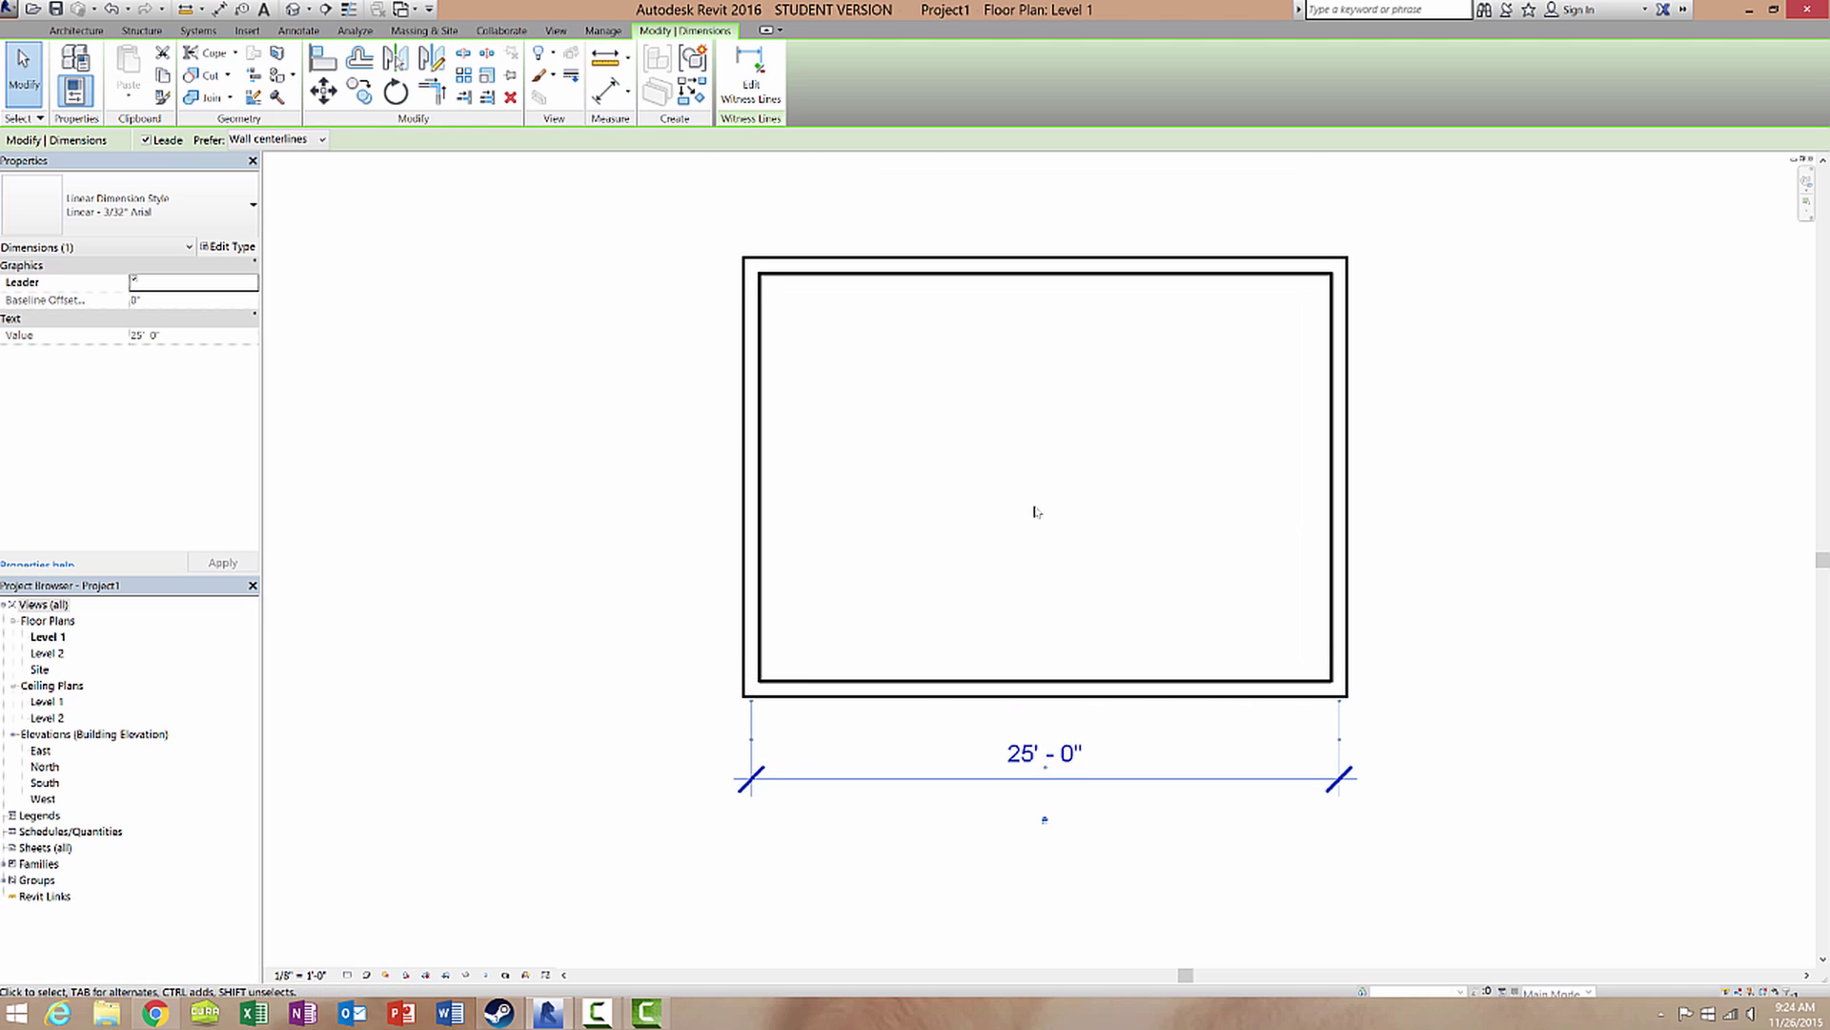
{"action": "scroll", "coordinate": [1034, 515], "scroll_direction": "down", "scroll_amount": 6}
{"action": "scroll", "coordinate": [1023, 534], "scroll_direction": "down", "scroll_amount": 1}
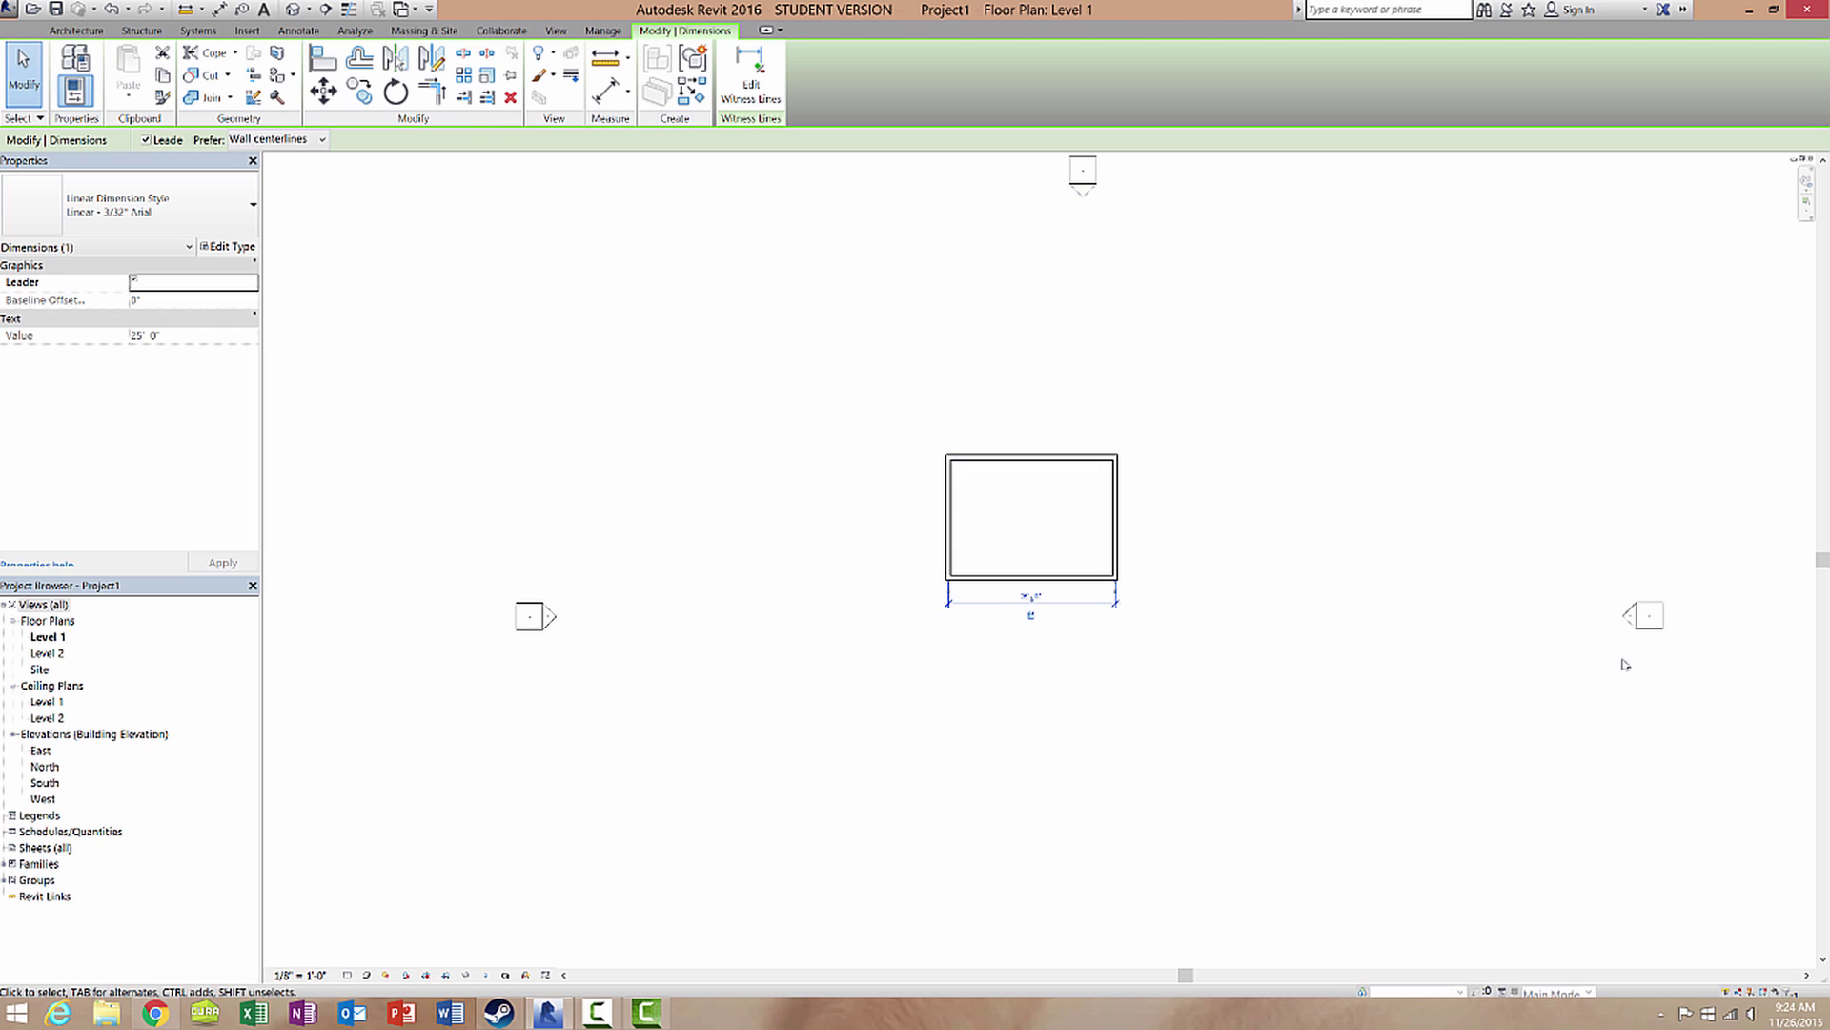
- Examine the four elevation markers surrounding the wall rectangle in the Level 1 floor plan
{"action": "mouse_move", "coordinate": [1244, 754]}
{"action": "middle_mouse_down"}
{"action": "mouse_move", "coordinate": [1198, 649]}
{"action": "mouse_move", "coordinate": [1232, 449]}
{"action": "middle_mouse_up"}
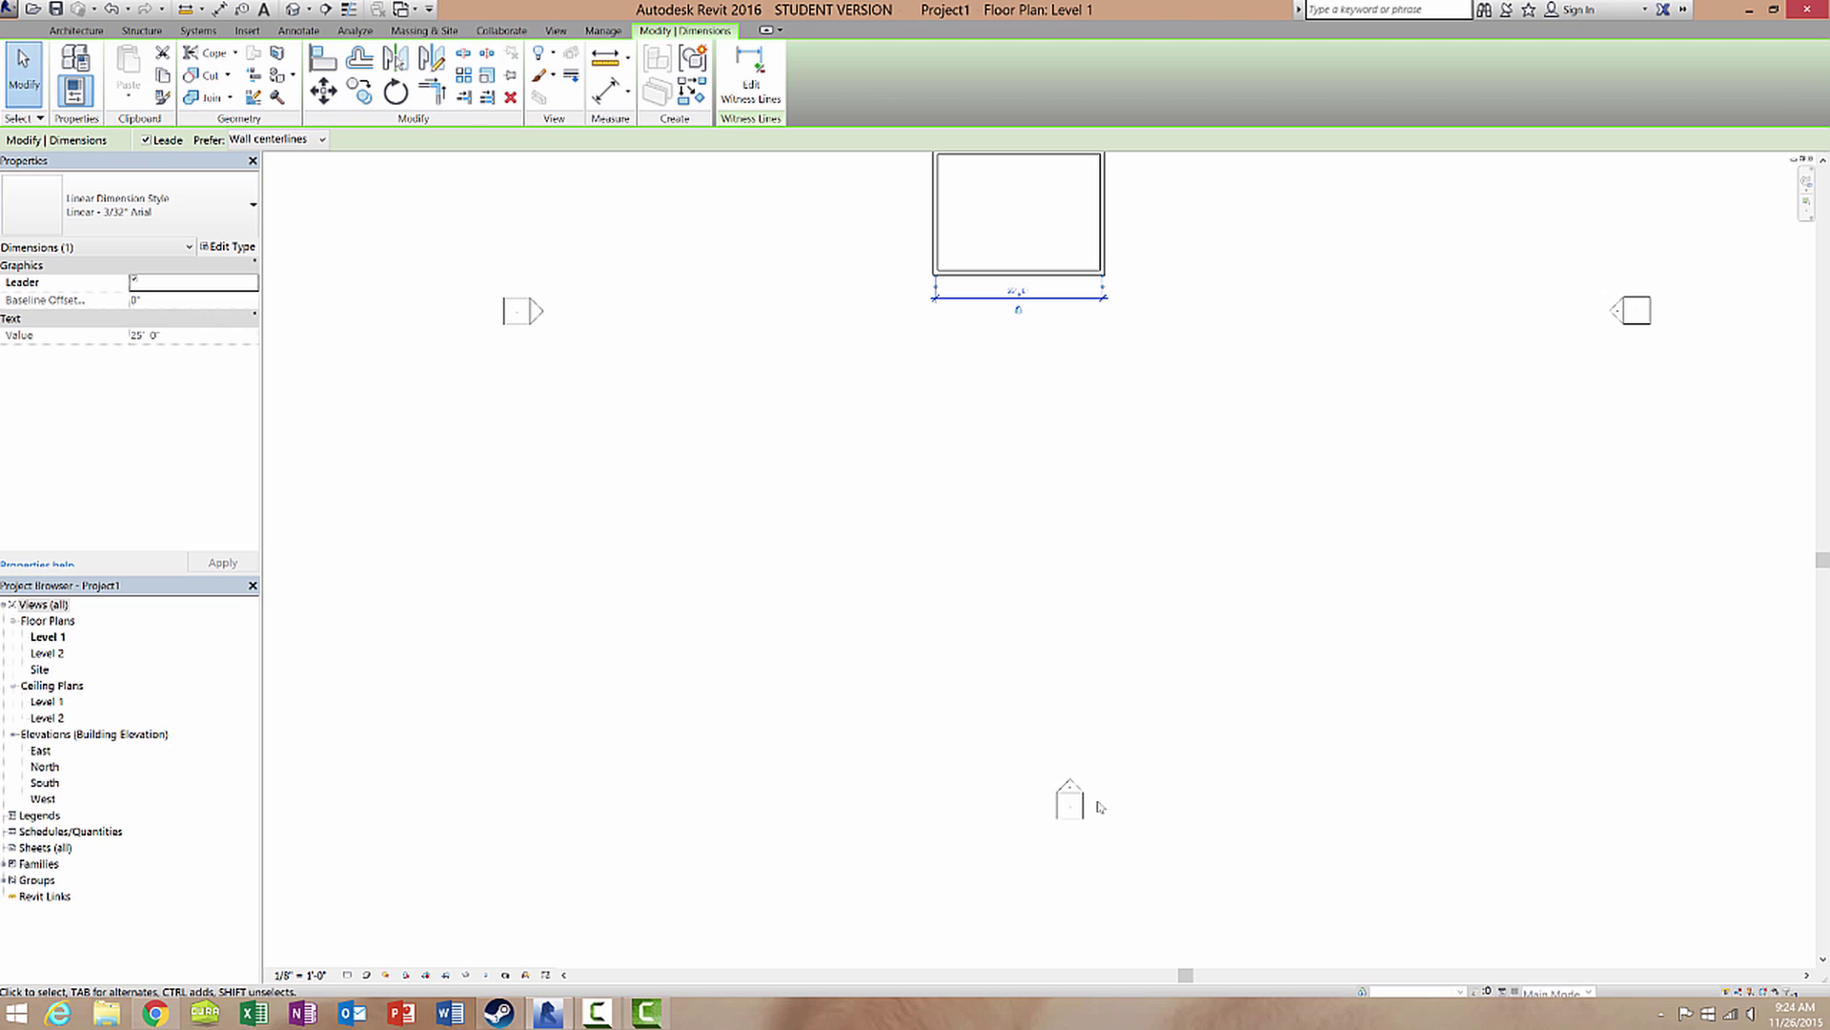
{"action": "middle_click_drag", "start_coordinate": [524, 215], "coordinate": [464, 462]}
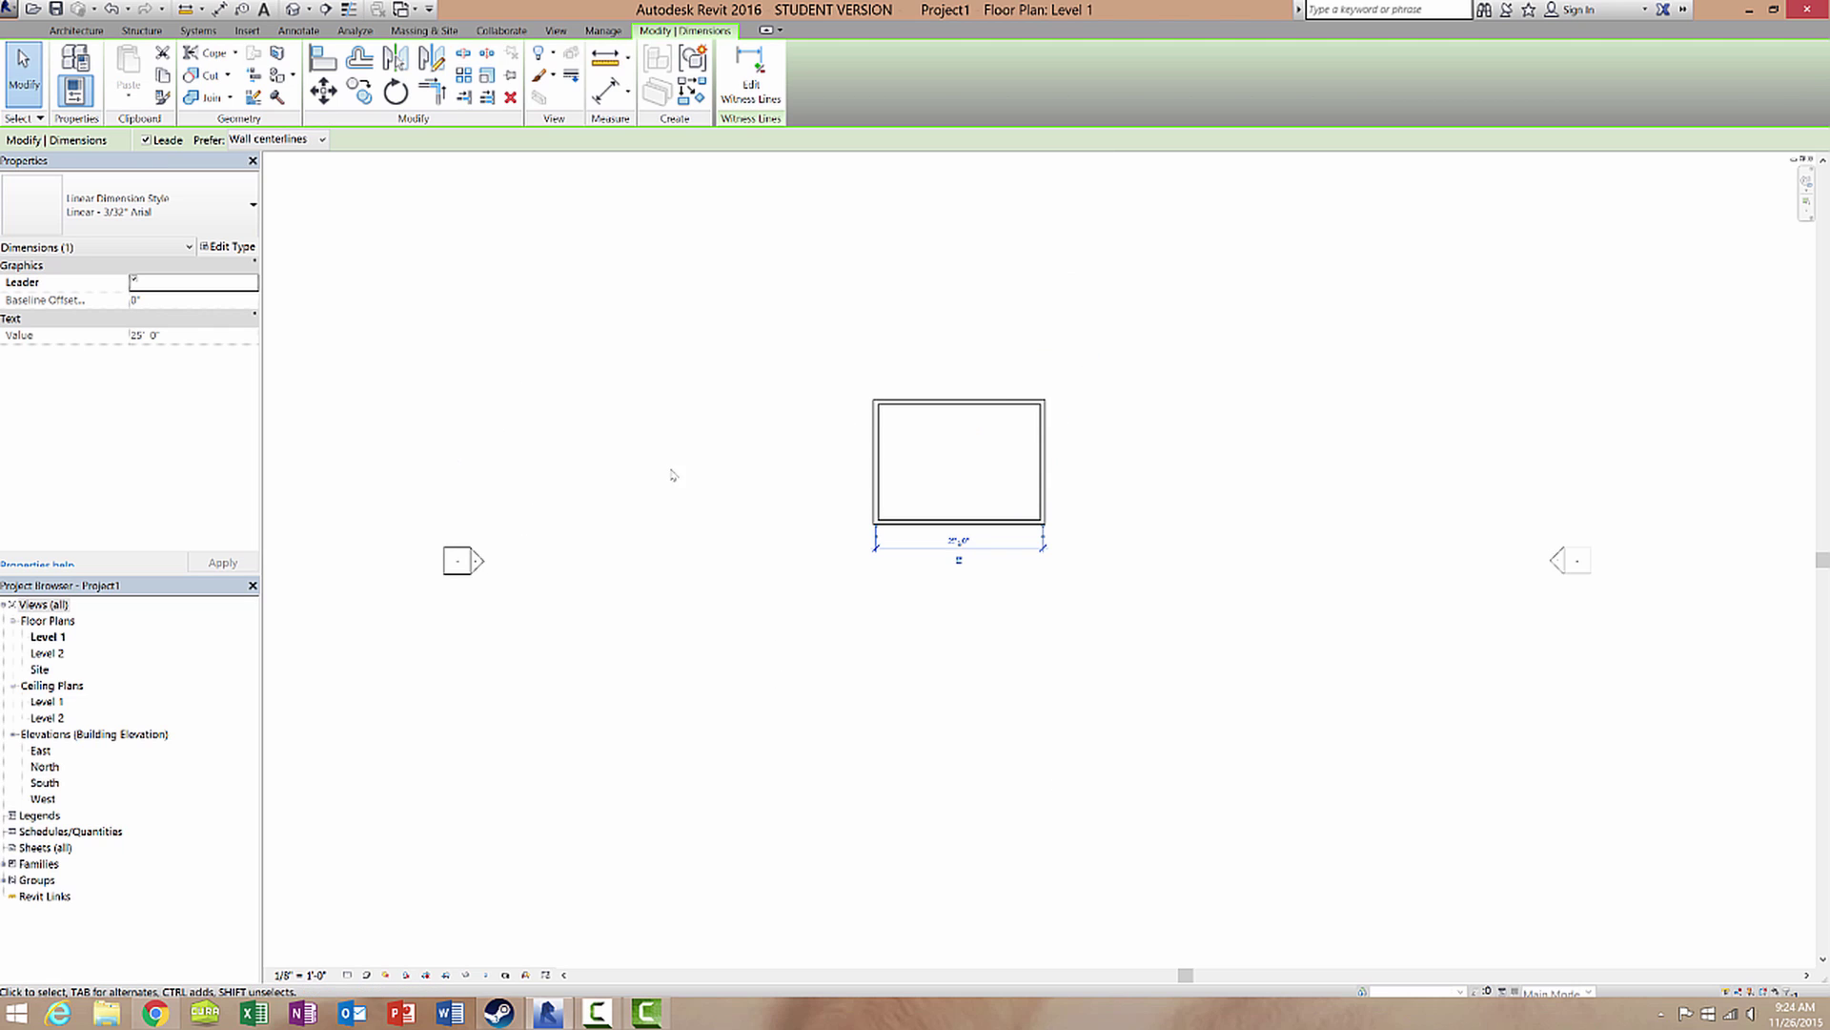
{"action": "middle_click_drag", "start_coordinate": [674, 475], "coordinate": [556, 692]}
{"action": "middle_click_drag", "start_coordinate": [1270, 593], "coordinate": [1263, 381]}
{"action": "scroll", "coordinate": [1490, 506], "scroll_direction": "up", "scroll_amount": 1}
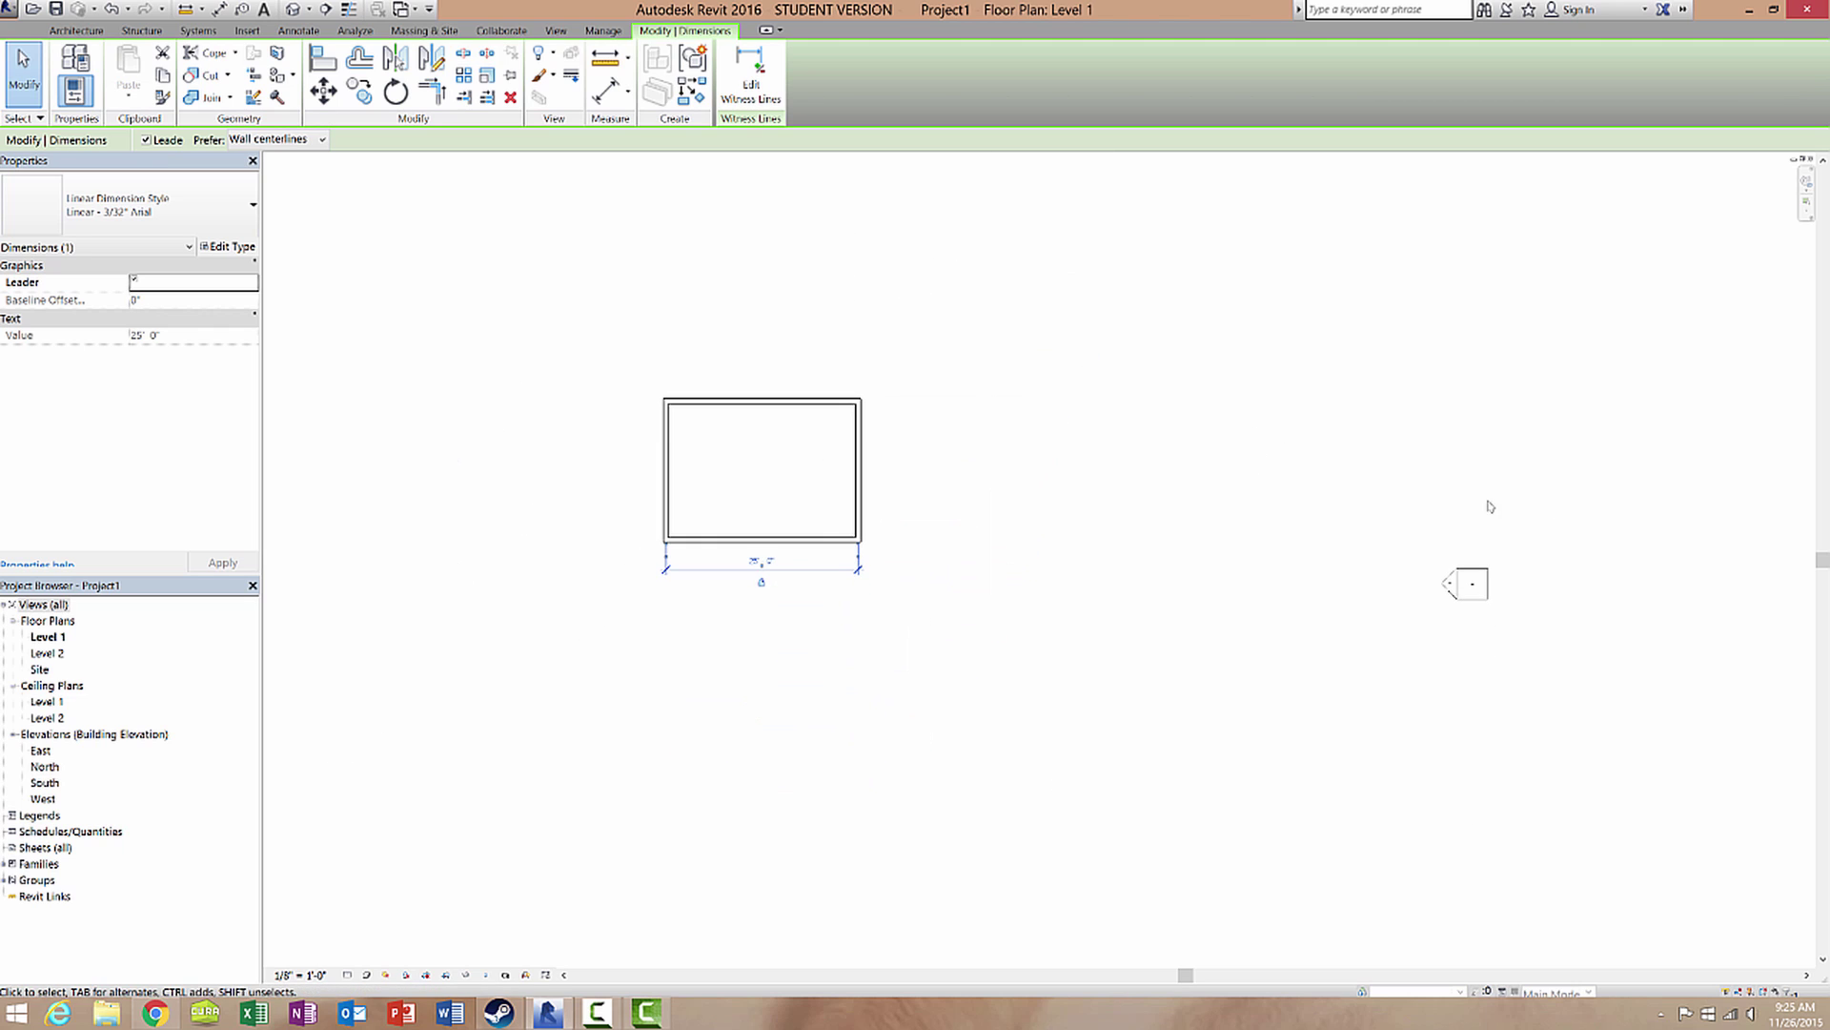
{"action": "middle_click_drag", "start_coordinate": [803, 796], "coordinate": [881, 704]}
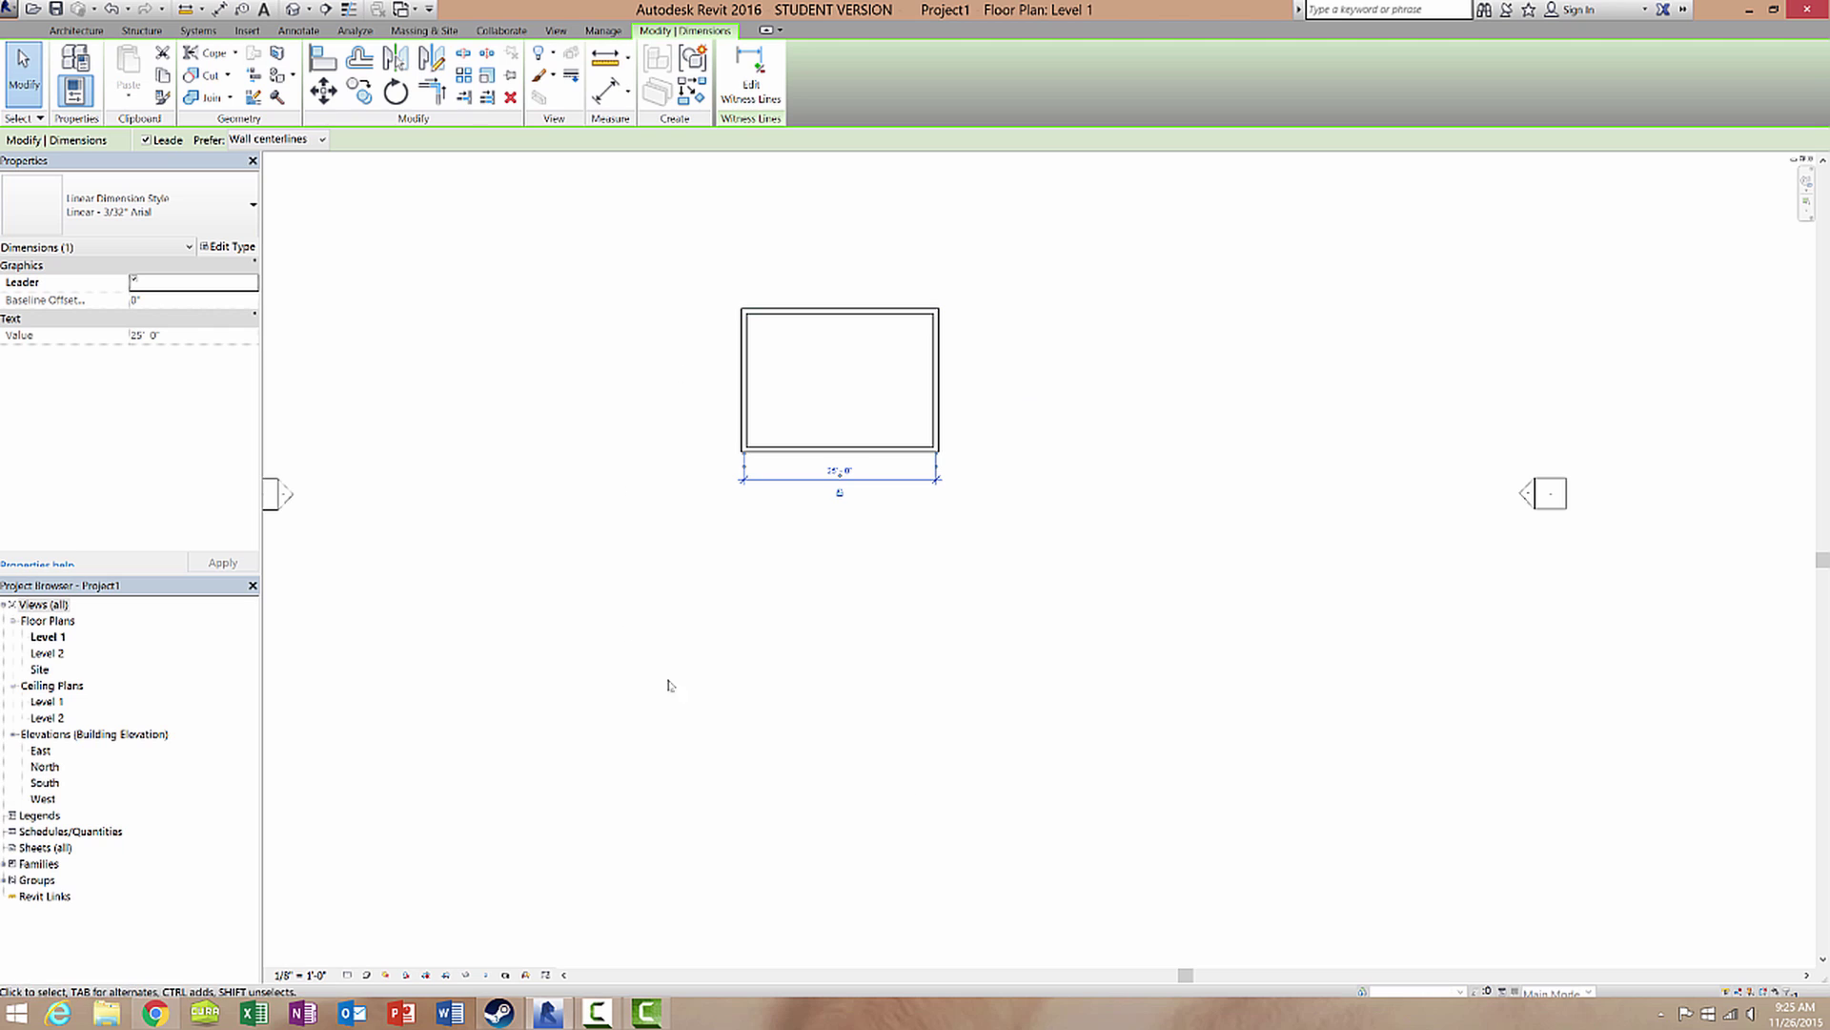
{"action": "middle_click_drag", "start_coordinate": [1542, 533], "coordinate": [1550, 376]}
{"action": "scroll", "coordinate": [1501, 453], "scroll_direction": "down", "scroll_amount": 1}
{"action": "middle_click_drag", "start_coordinate": [1315, 469], "coordinate": [1227, 705]}
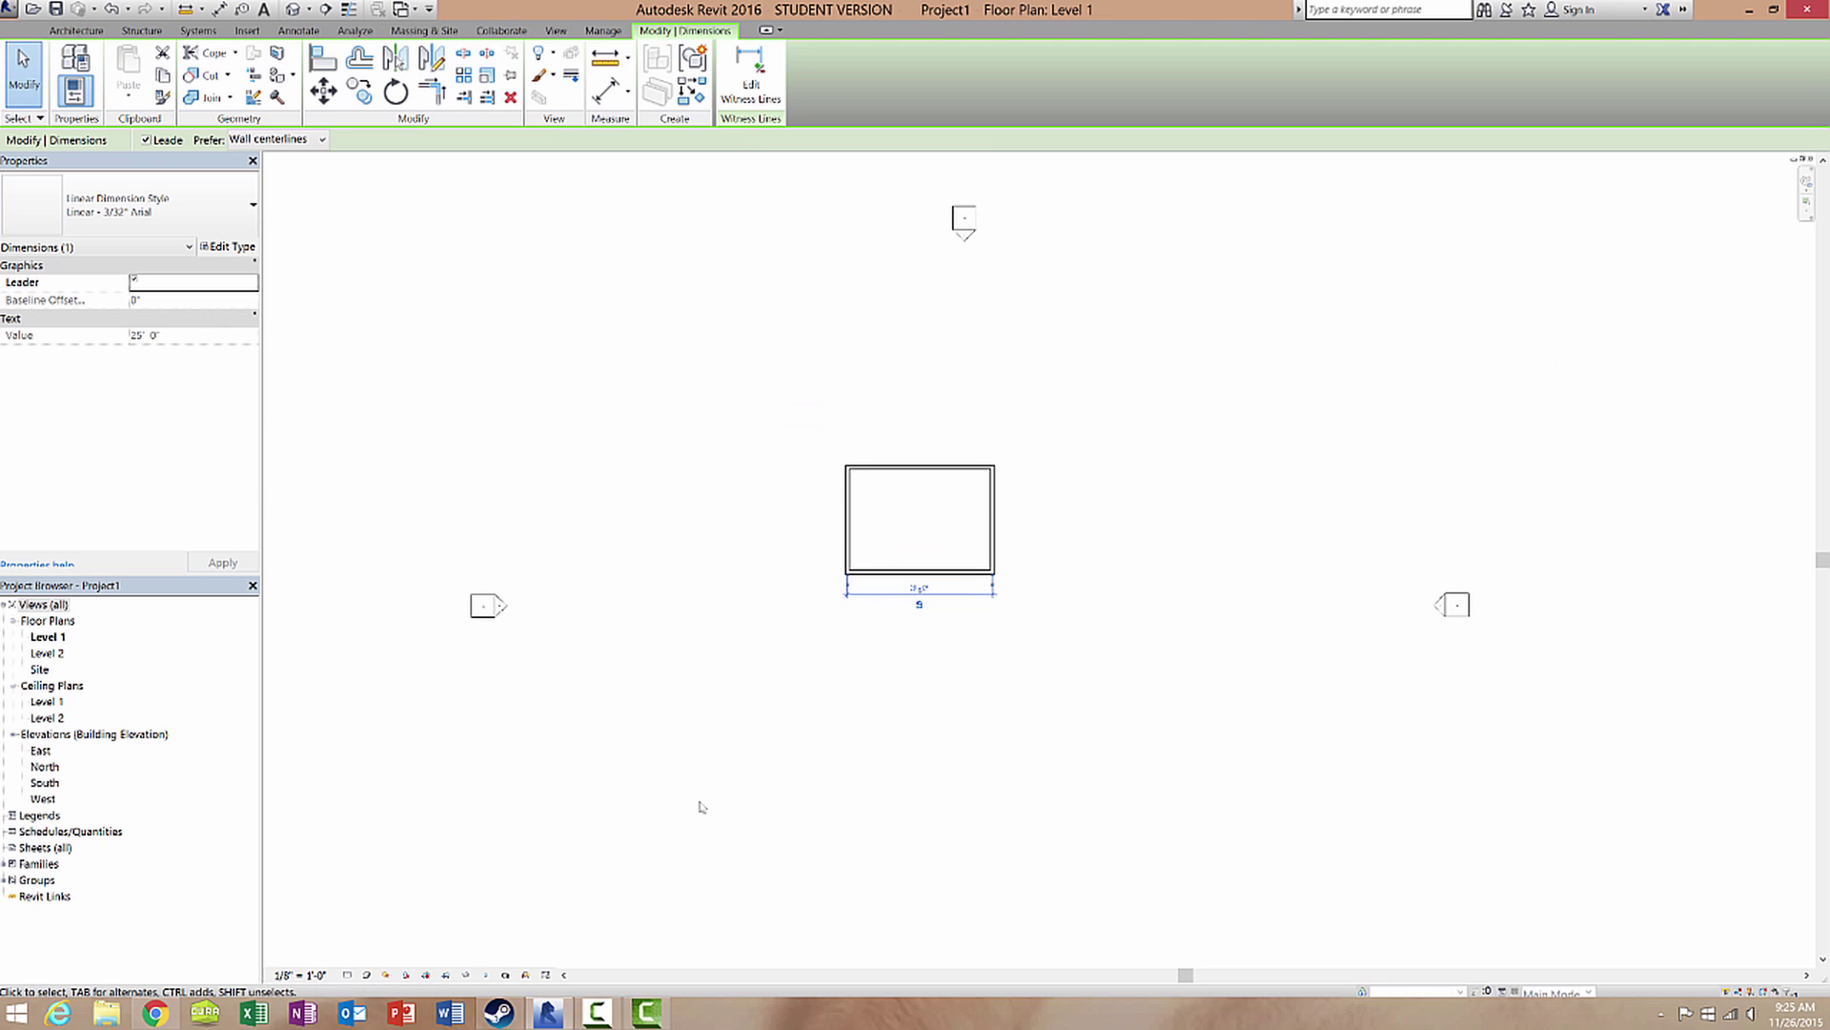
{"action": "middle_click_drag", "start_coordinate": [1047, 821], "coordinate": [1026, 760]}
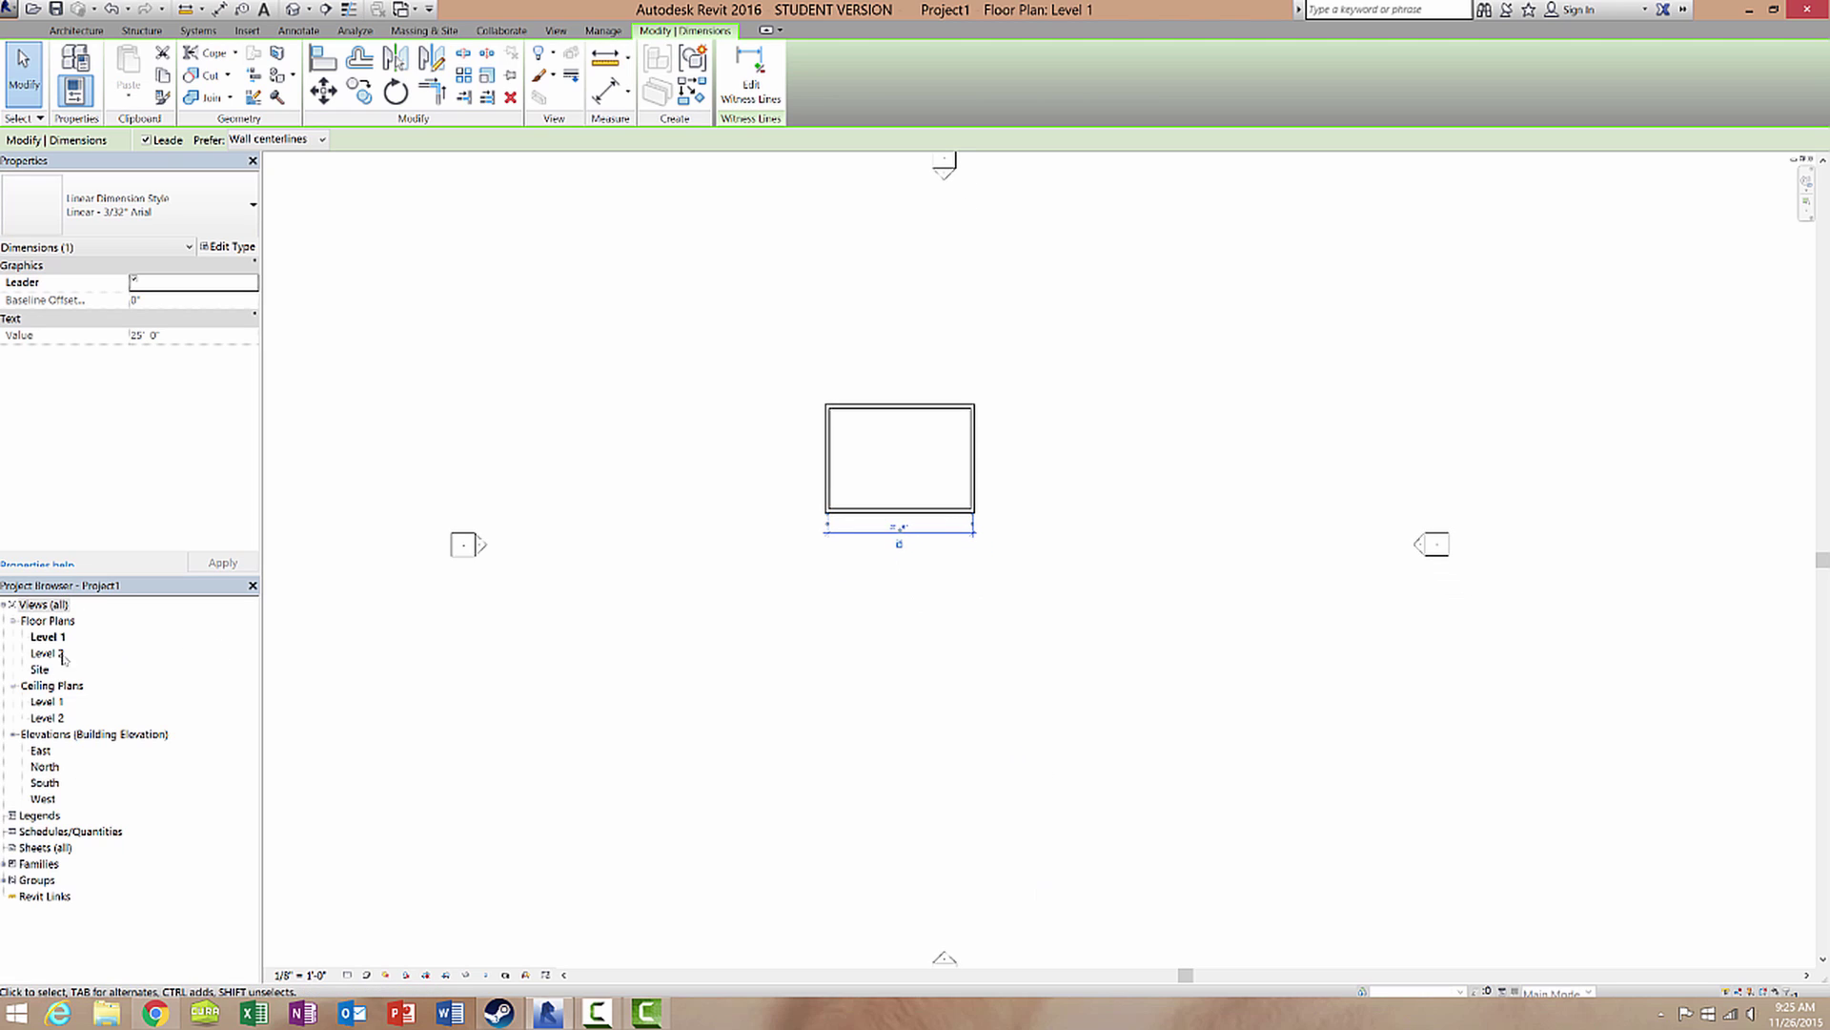
- View the building in the East, North, South and West elevations and check the front wall's height in the West view
{"action": "double_click", "coordinate": [42, 752]}
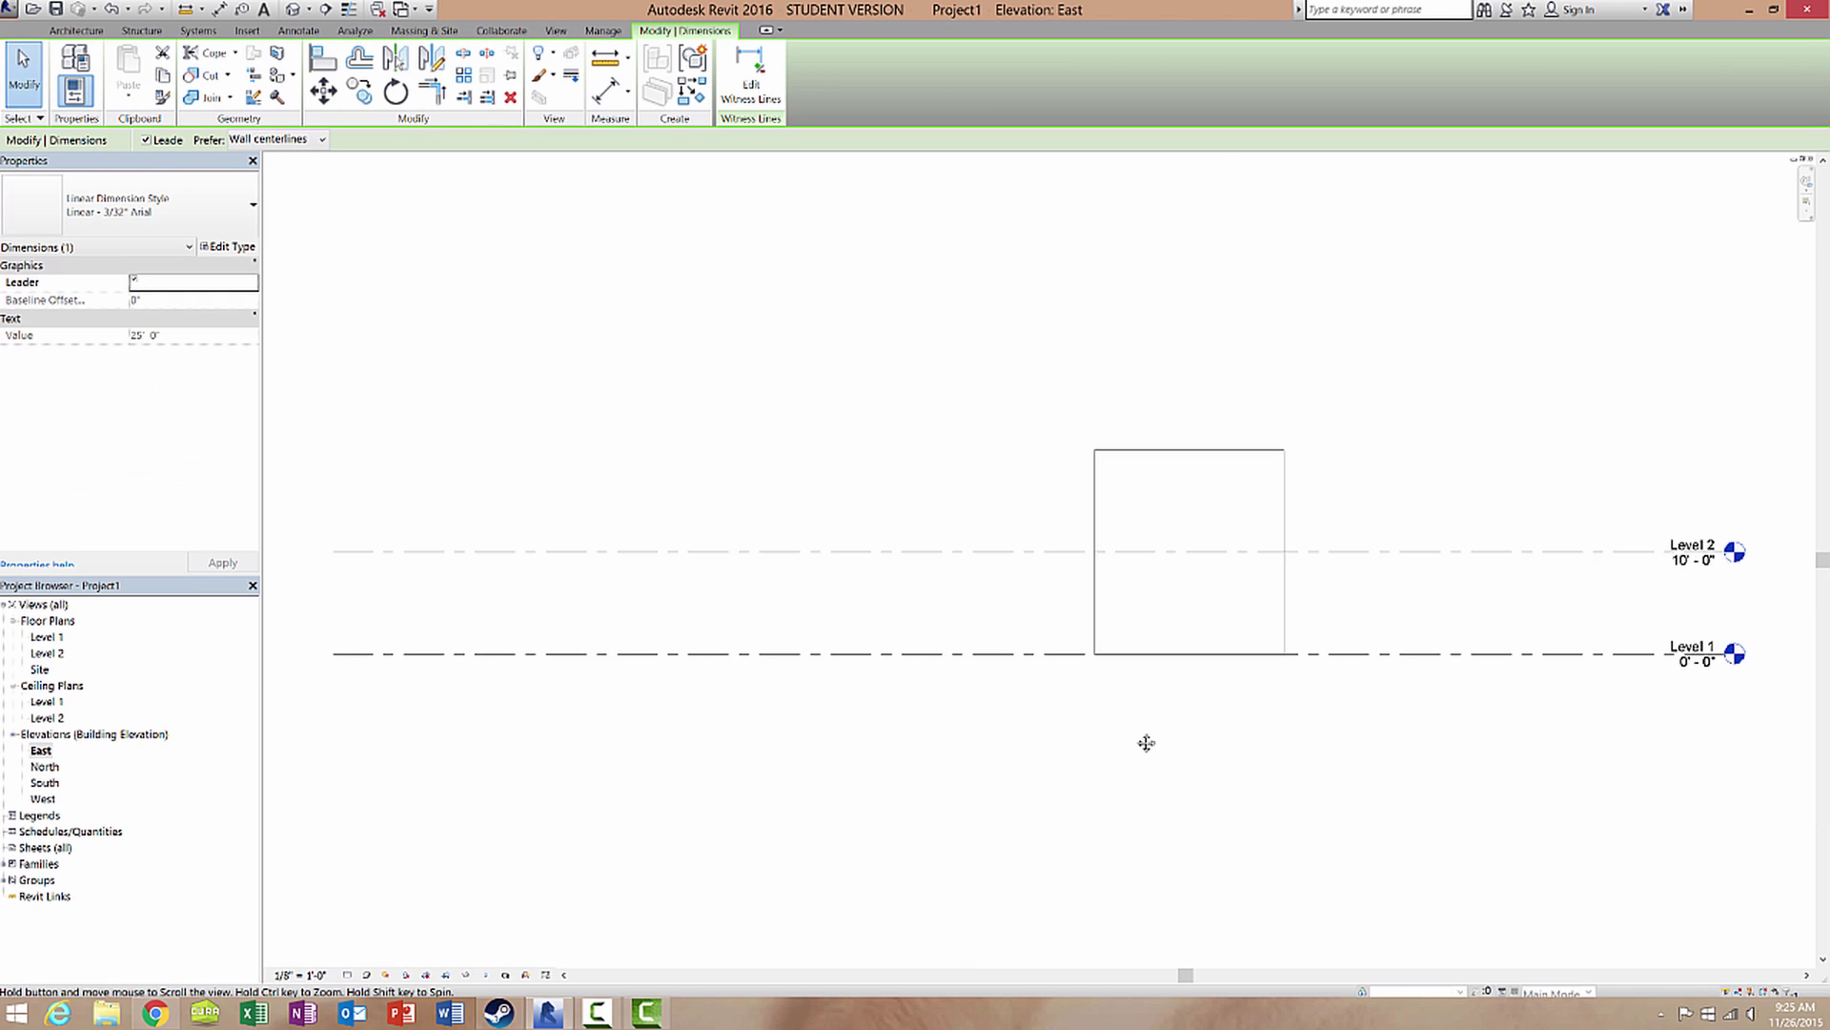
{"action": "middle_click_drag", "start_coordinate": [1148, 743], "coordinate": [949, 715]}
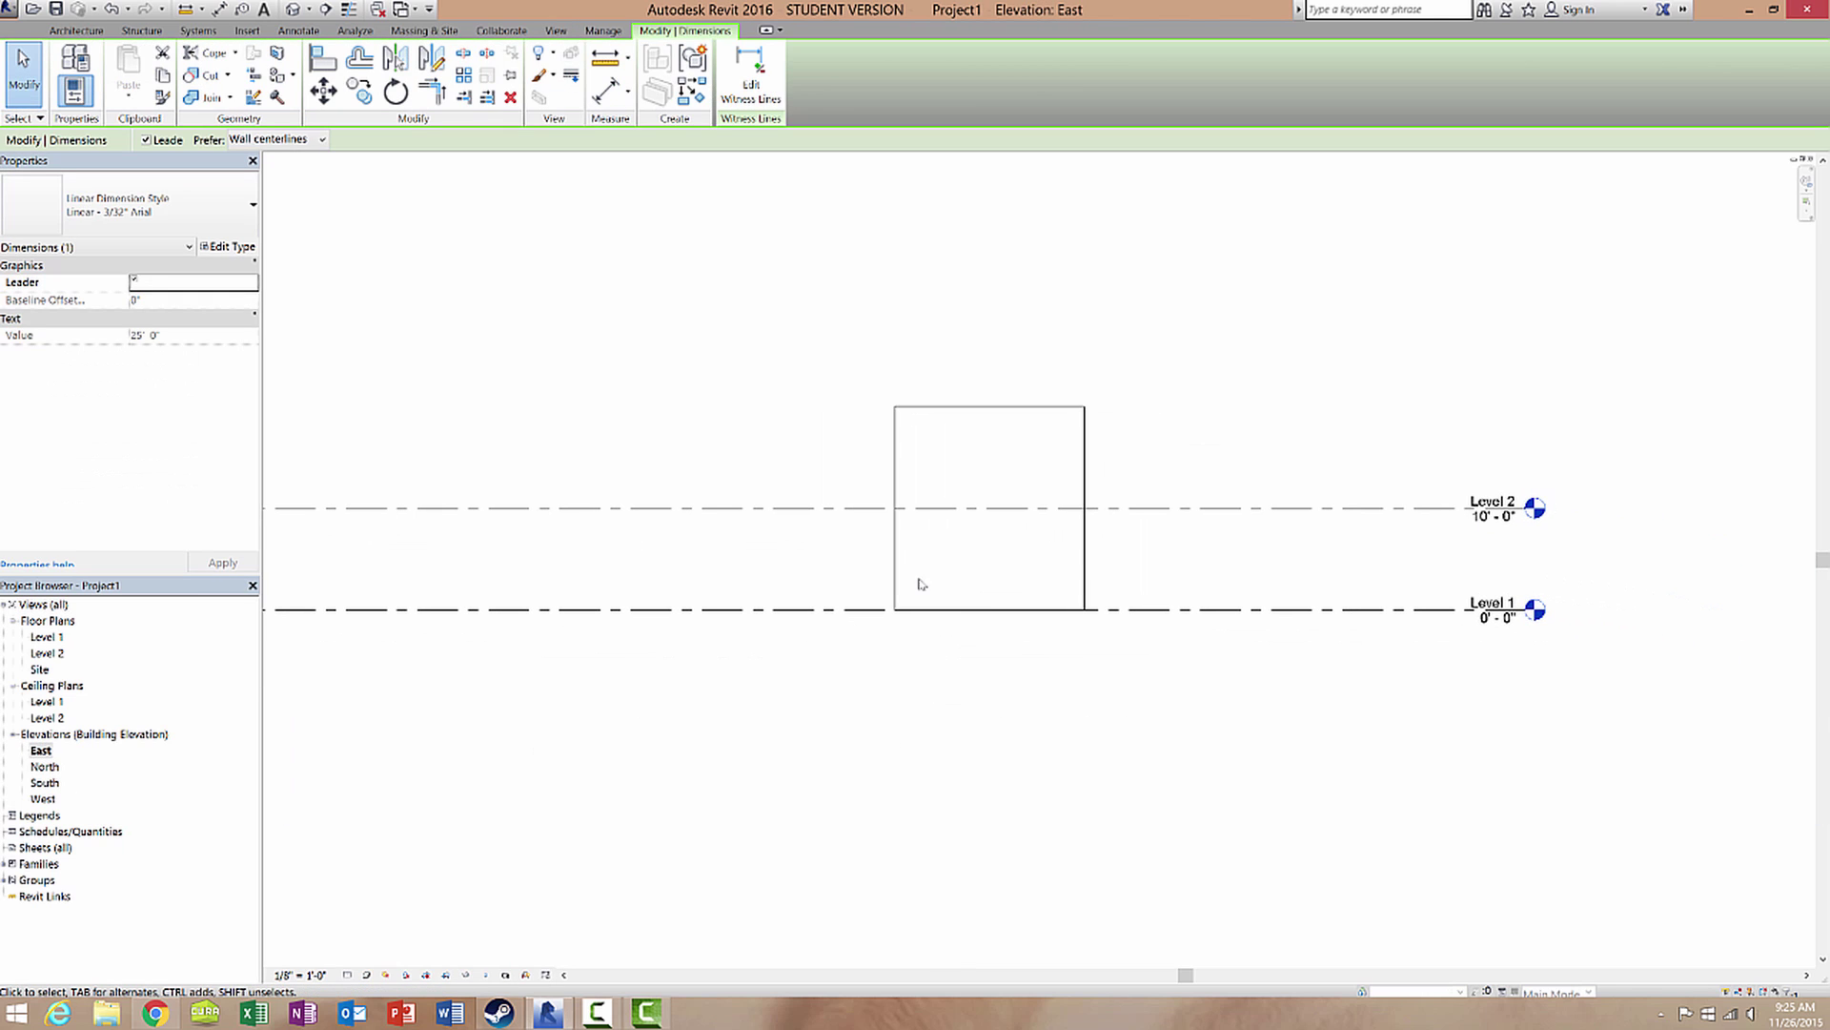
{"action": "left_click", "coordinate": [38, 768]}
{"action": "double_click", "coordinate": [36, 769]}
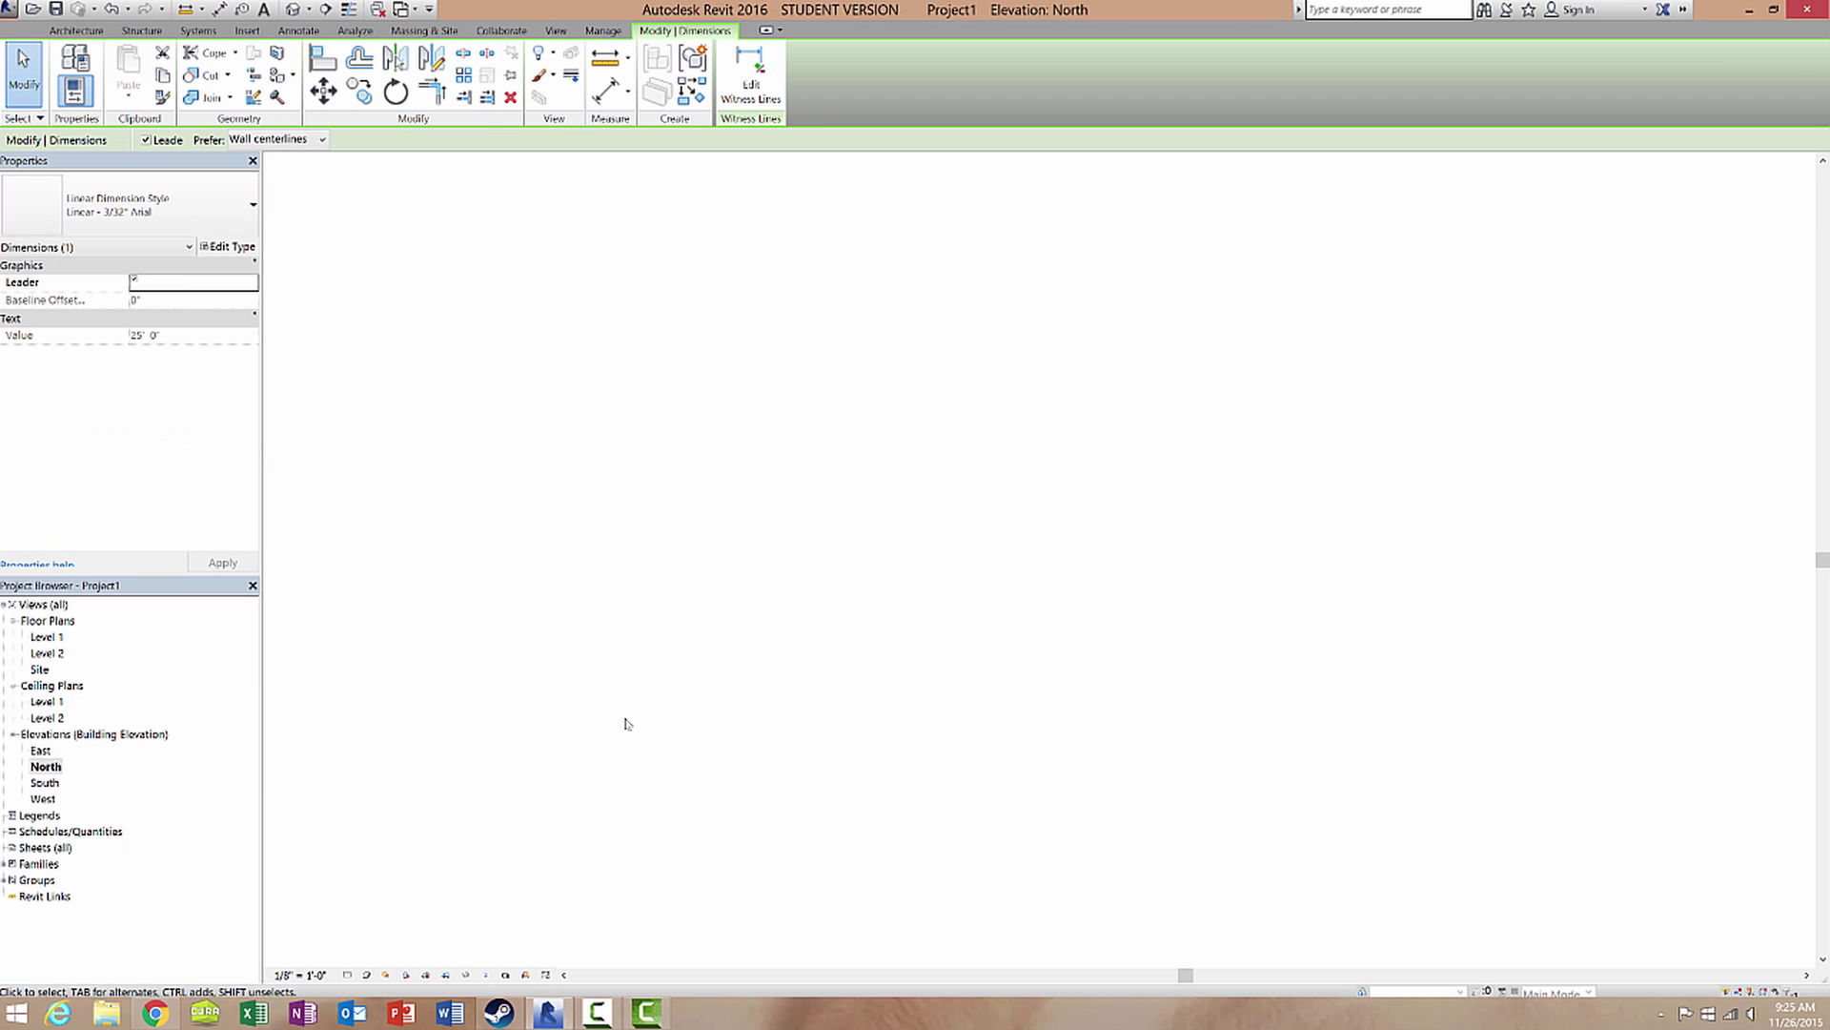
{"action": "left_click", "coordinate": [46, 783]}
{"action": "double_click", "coordinate": [45, 784]}
{"action": "left_click", "coordinate": [42, 799]}
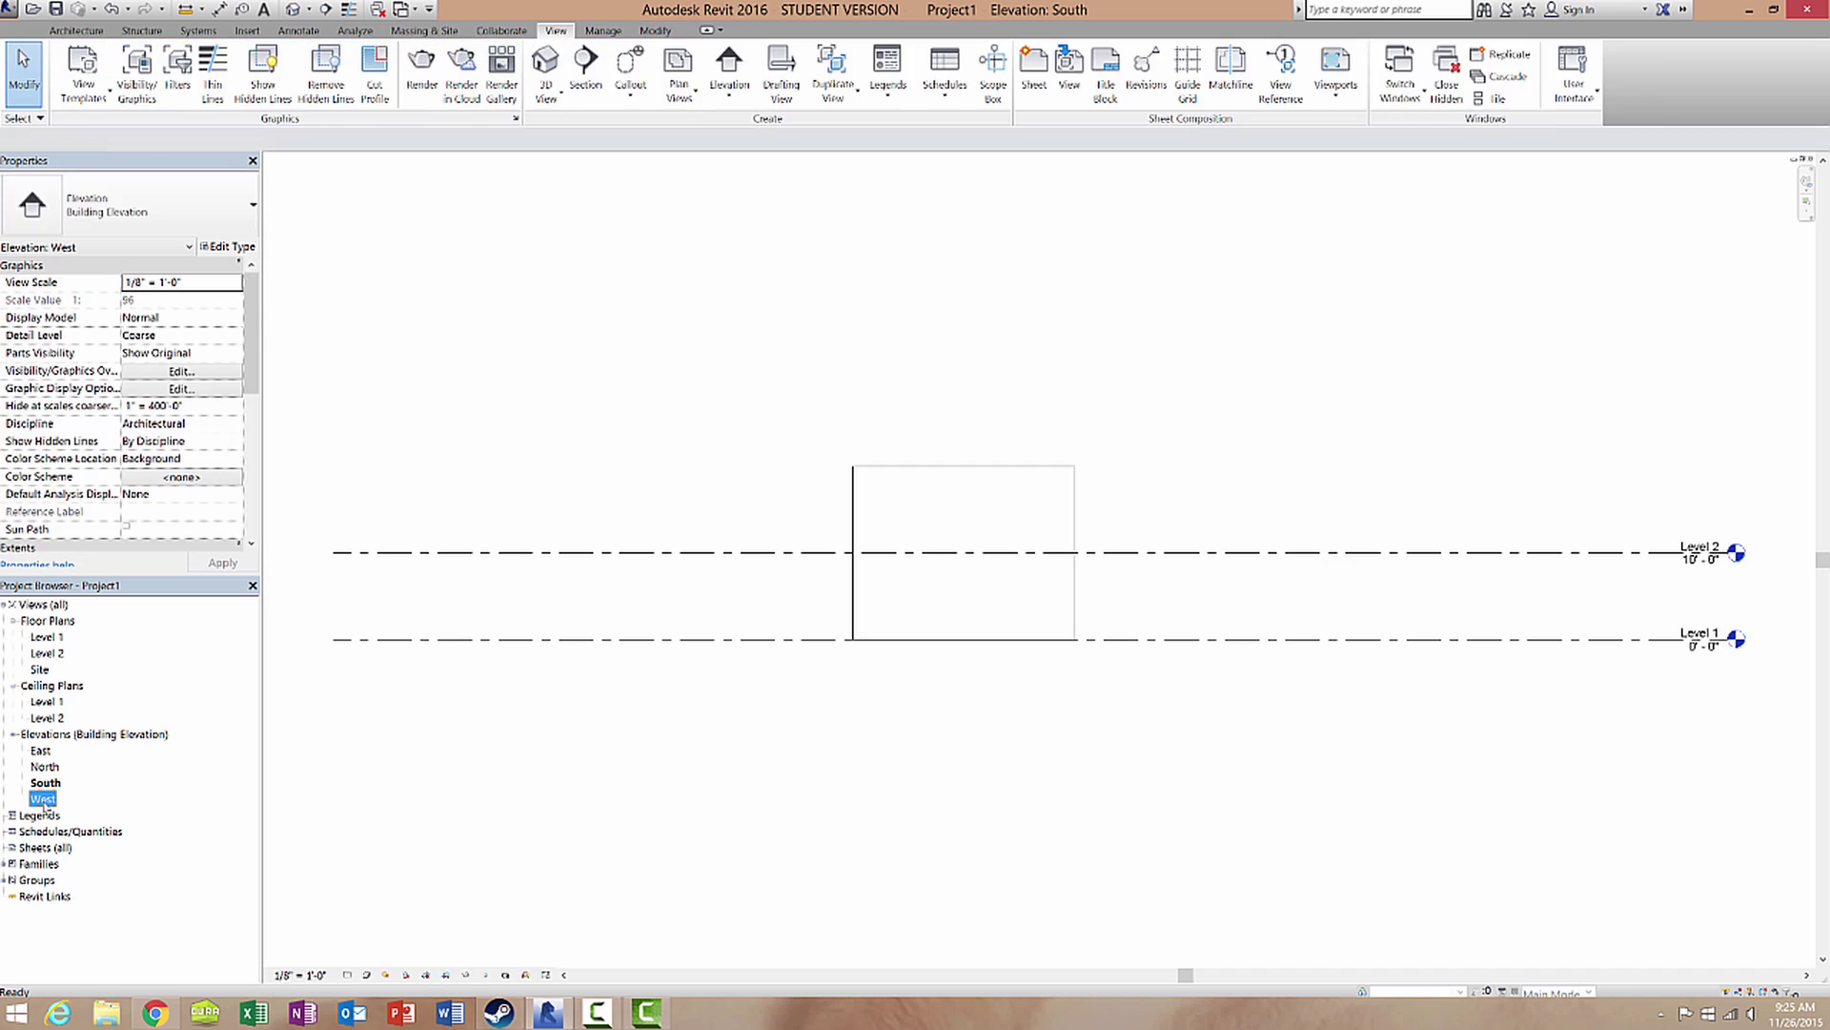
{"action": "double_click", "coordinate": [42, 799]}
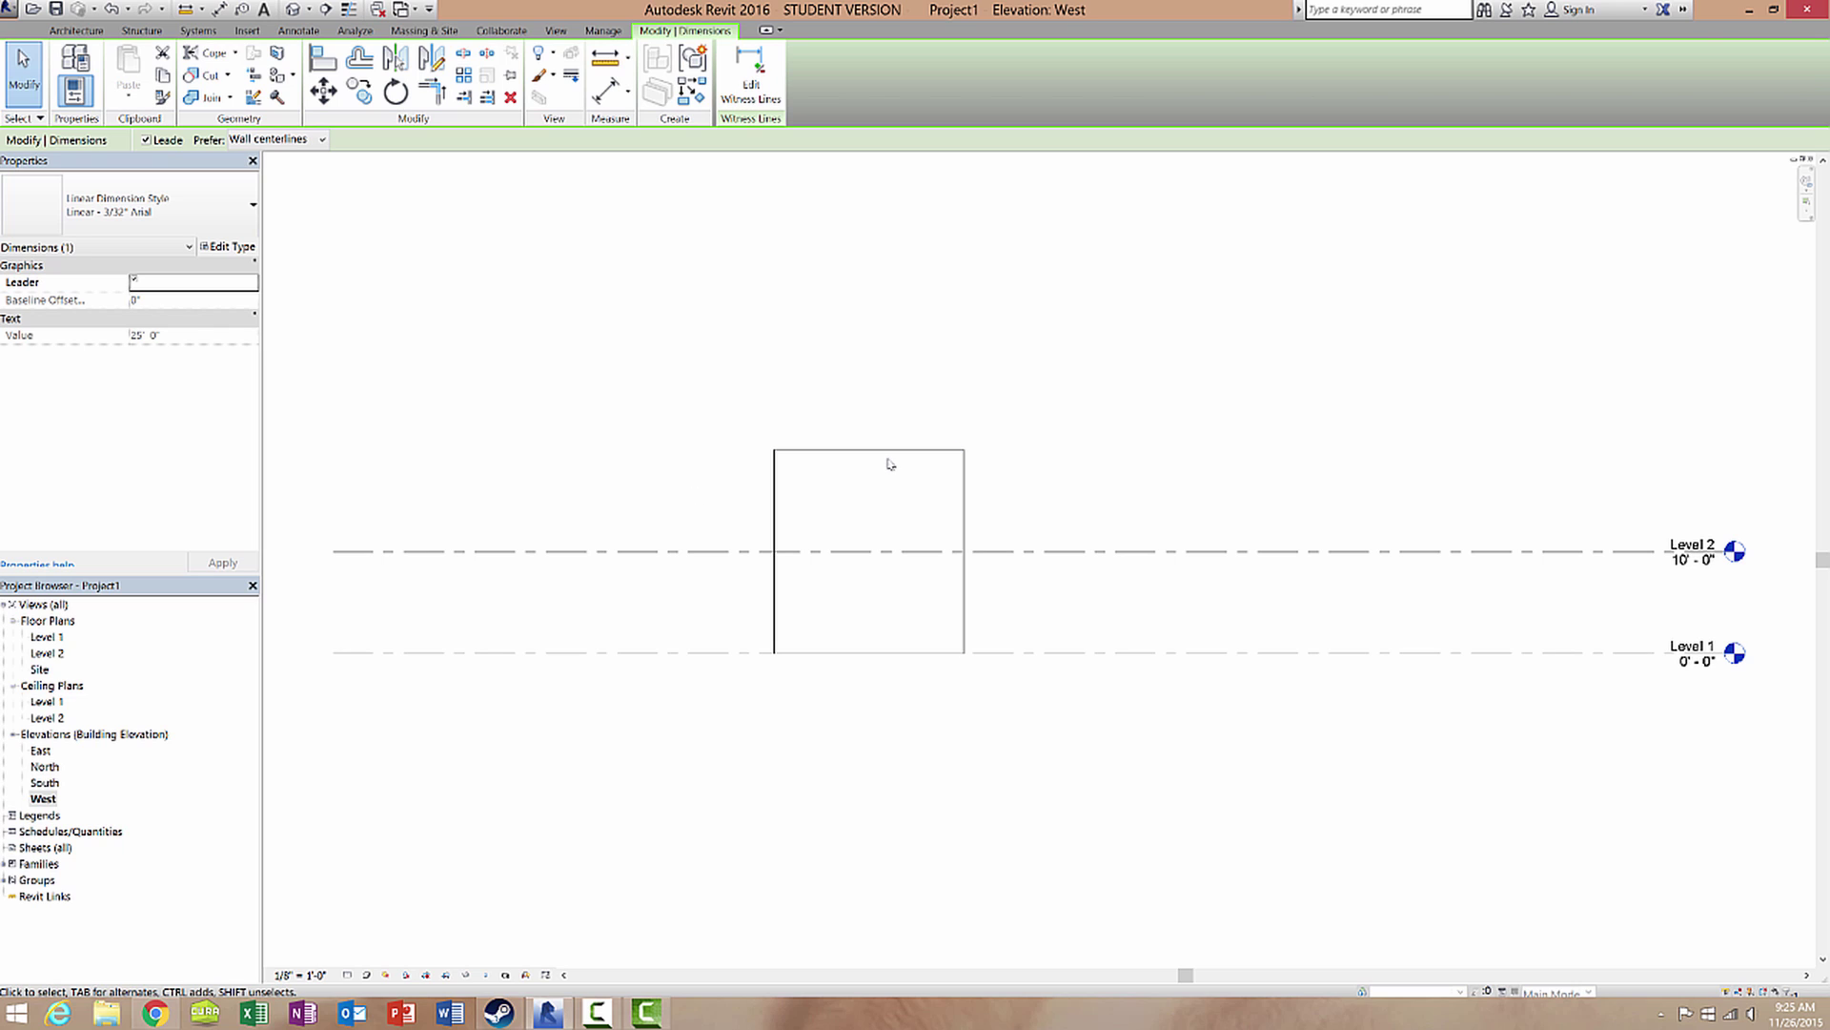
{"action": "left_click", "coordinate": [896, 525]}
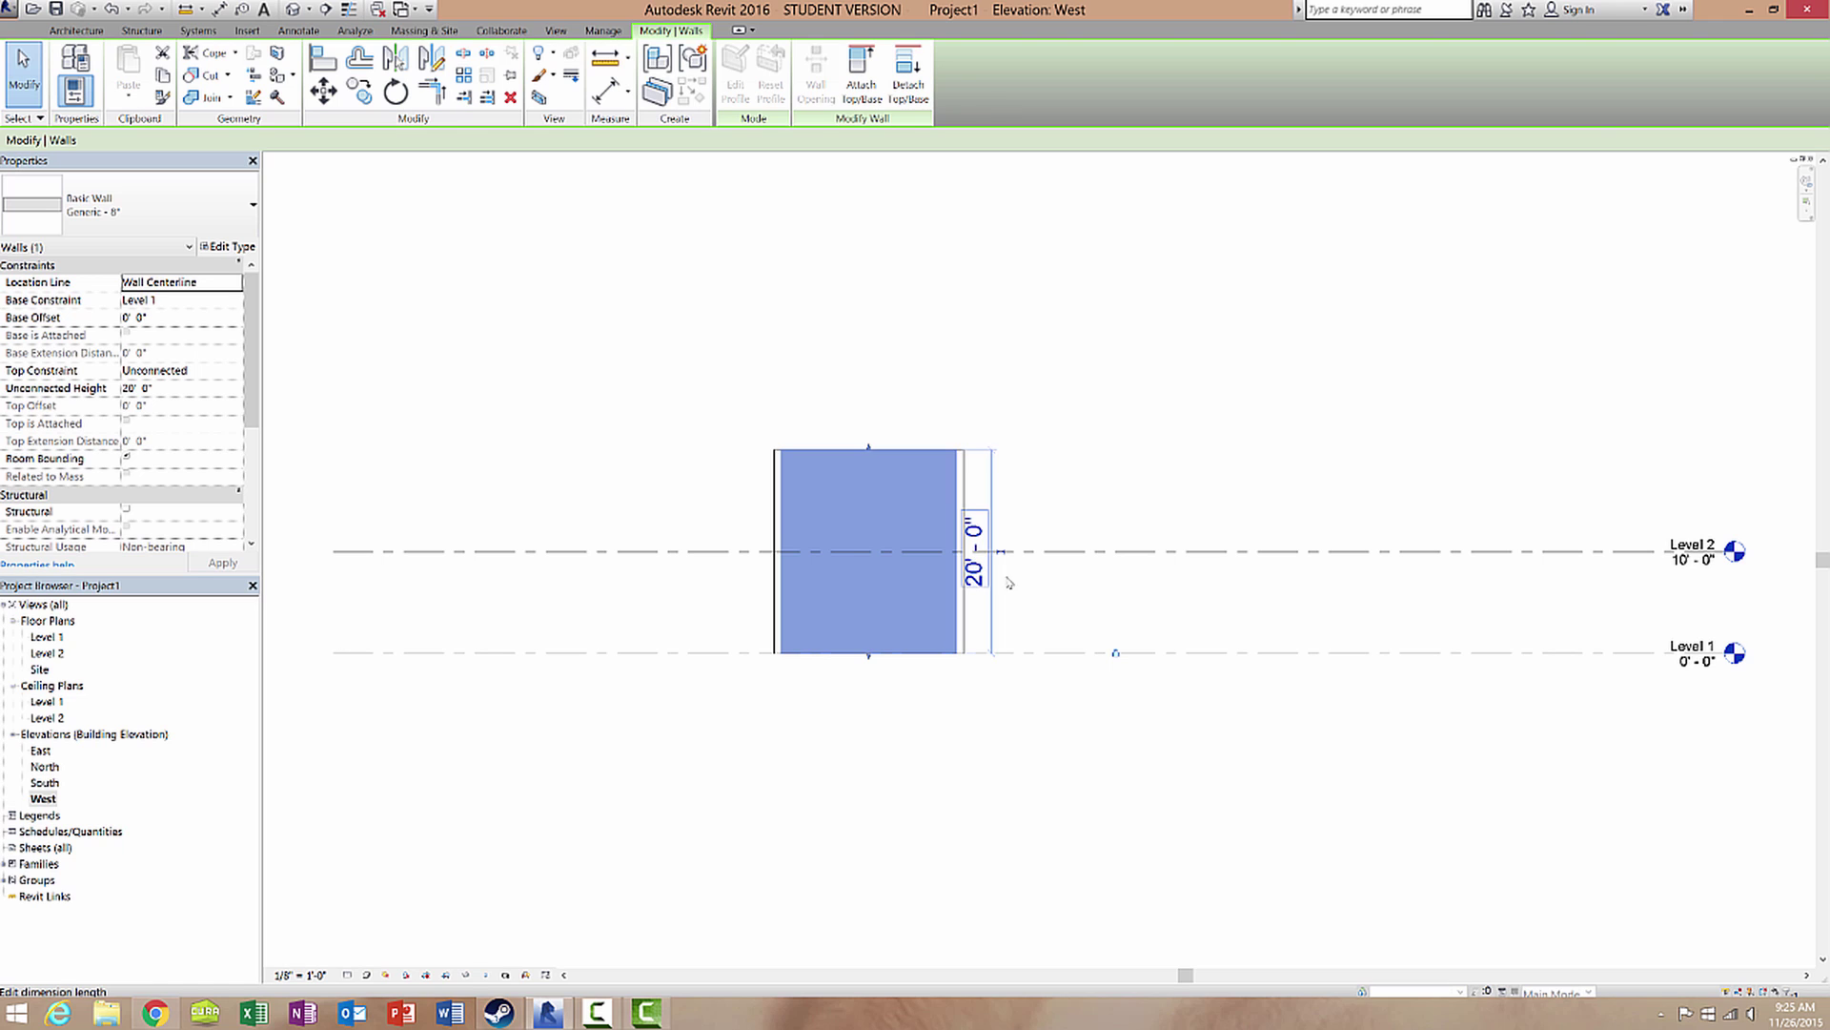
{"action": "left_click", "coordinate": [1581, 524]}
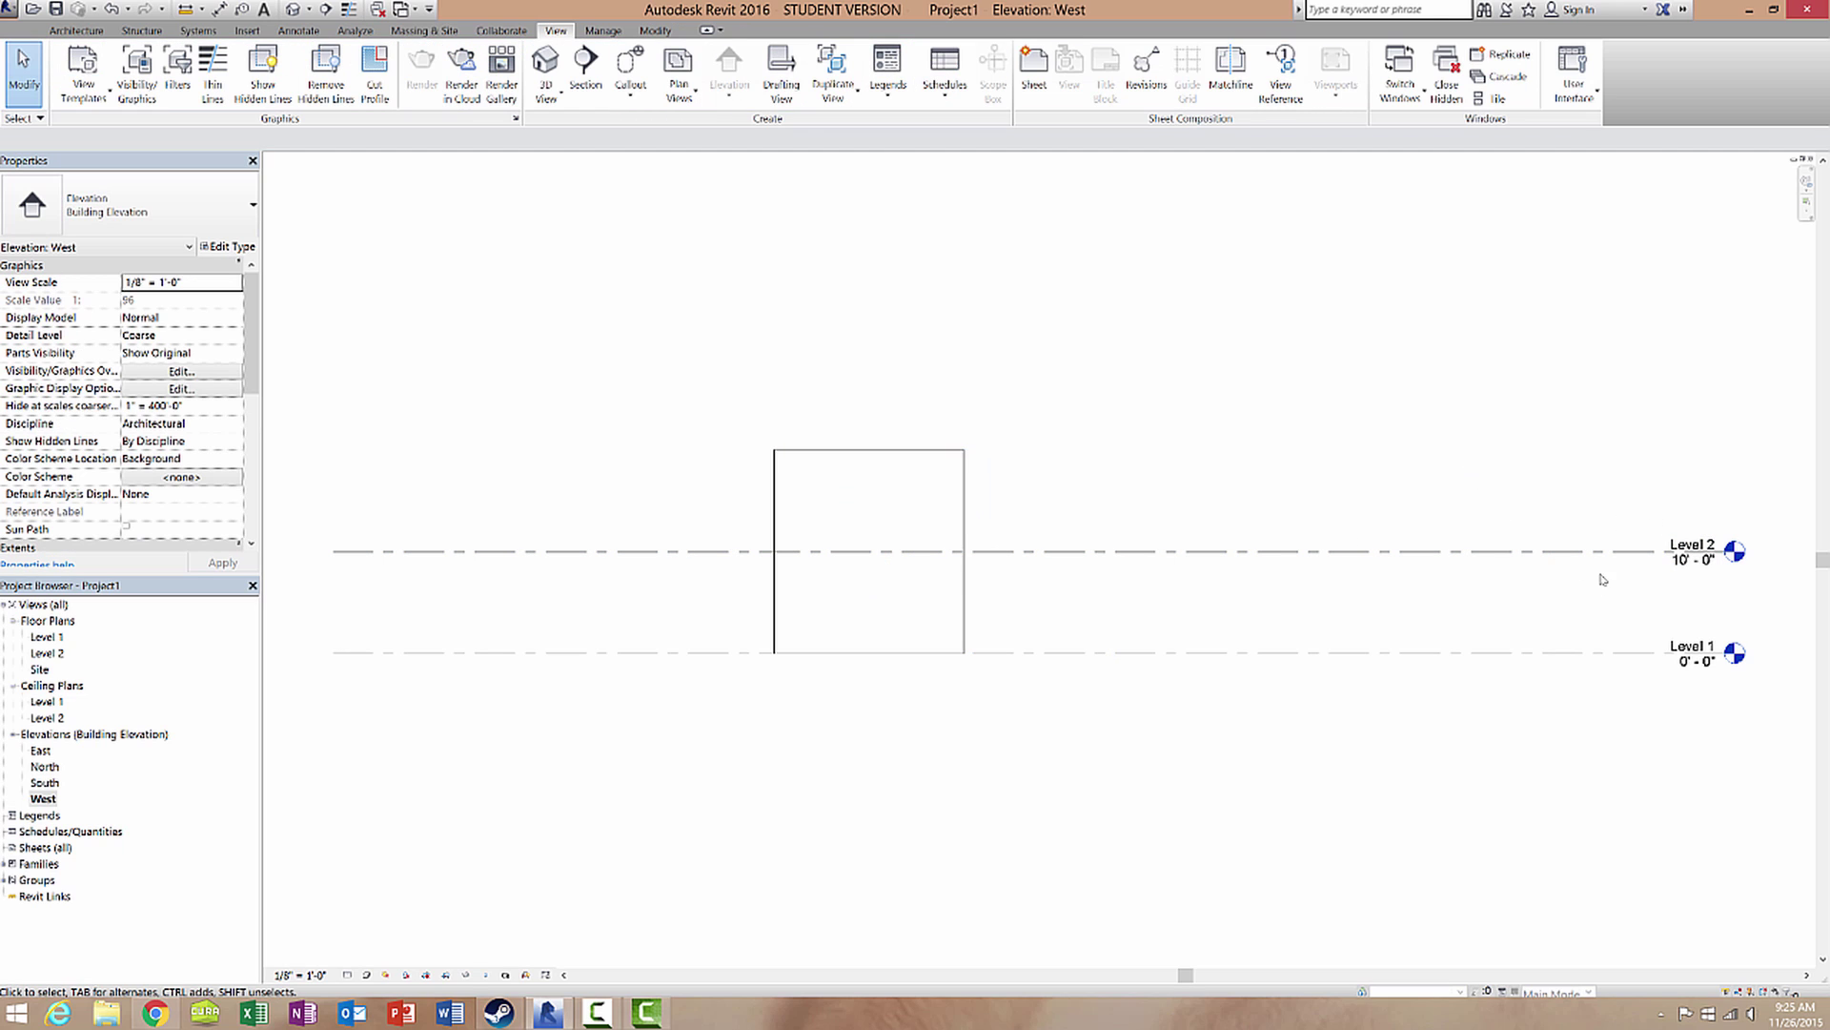
- Set the Level 2 elevation to 8'-0" in the West elevation view
{"action": "left_click", "coordinate": [1697, 560]}
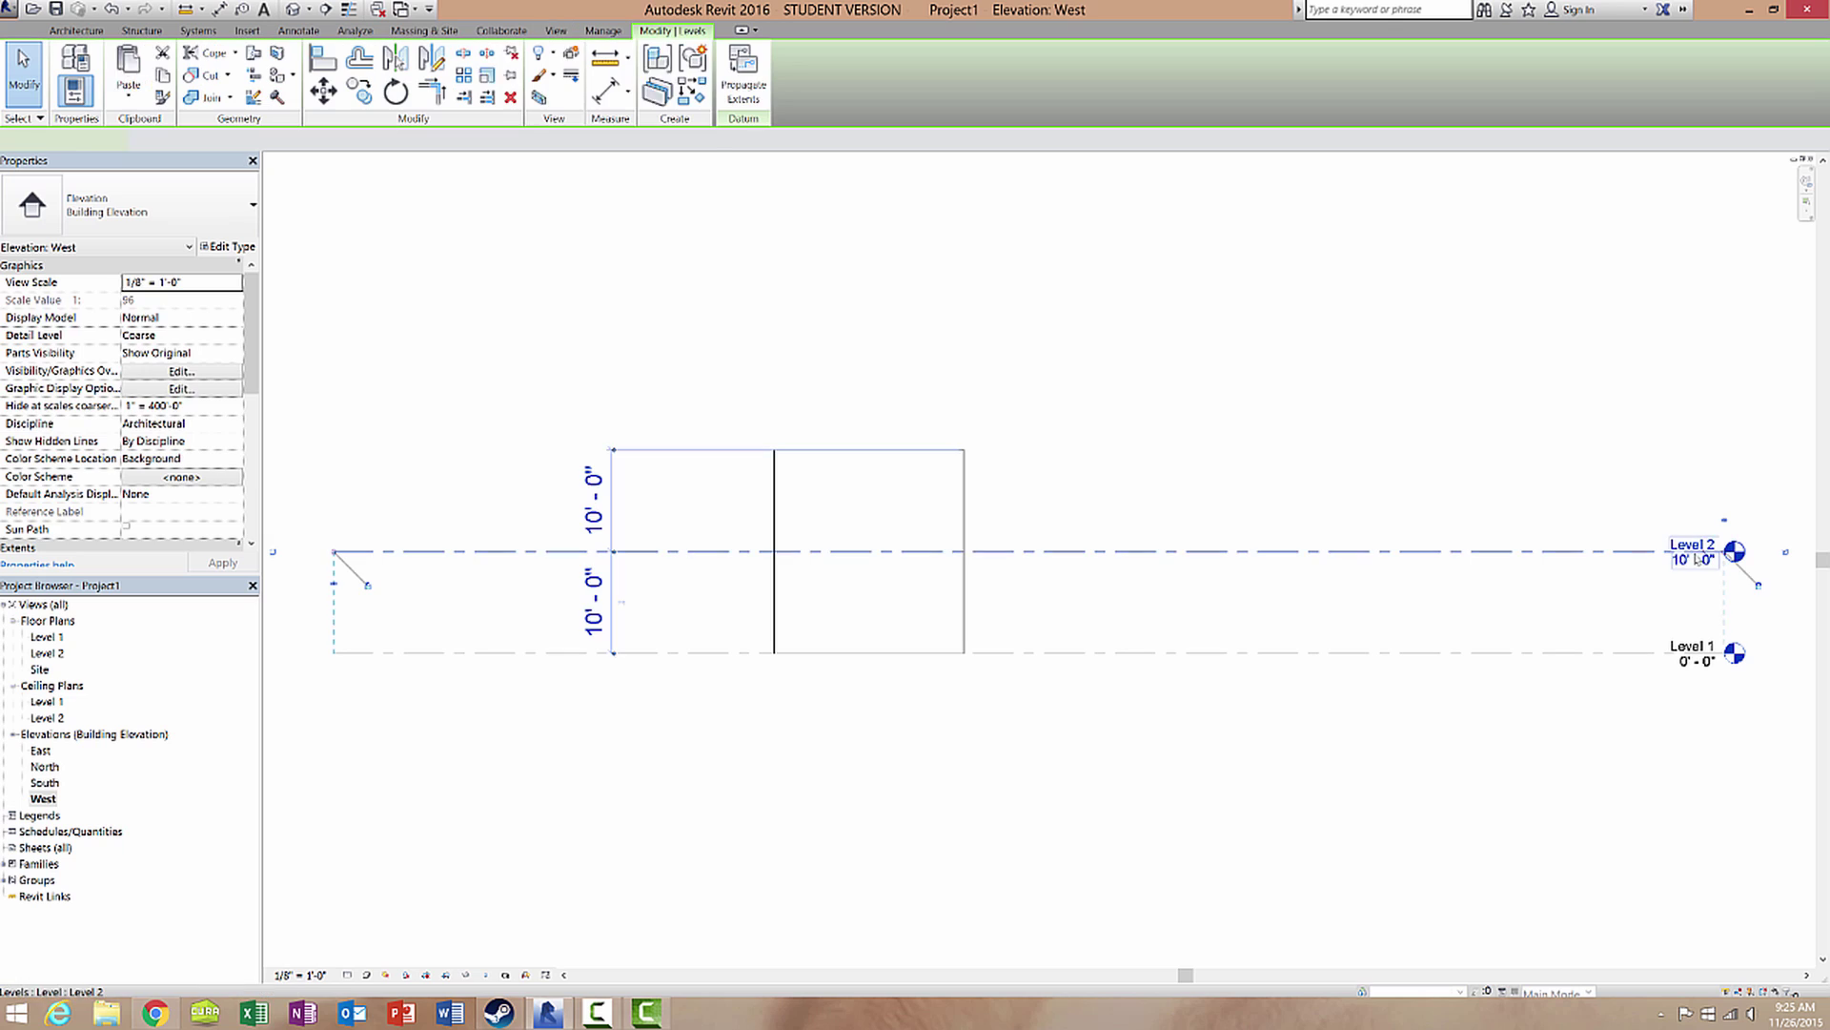
{"action": "left_click", "coordinate": [1689, 562]}
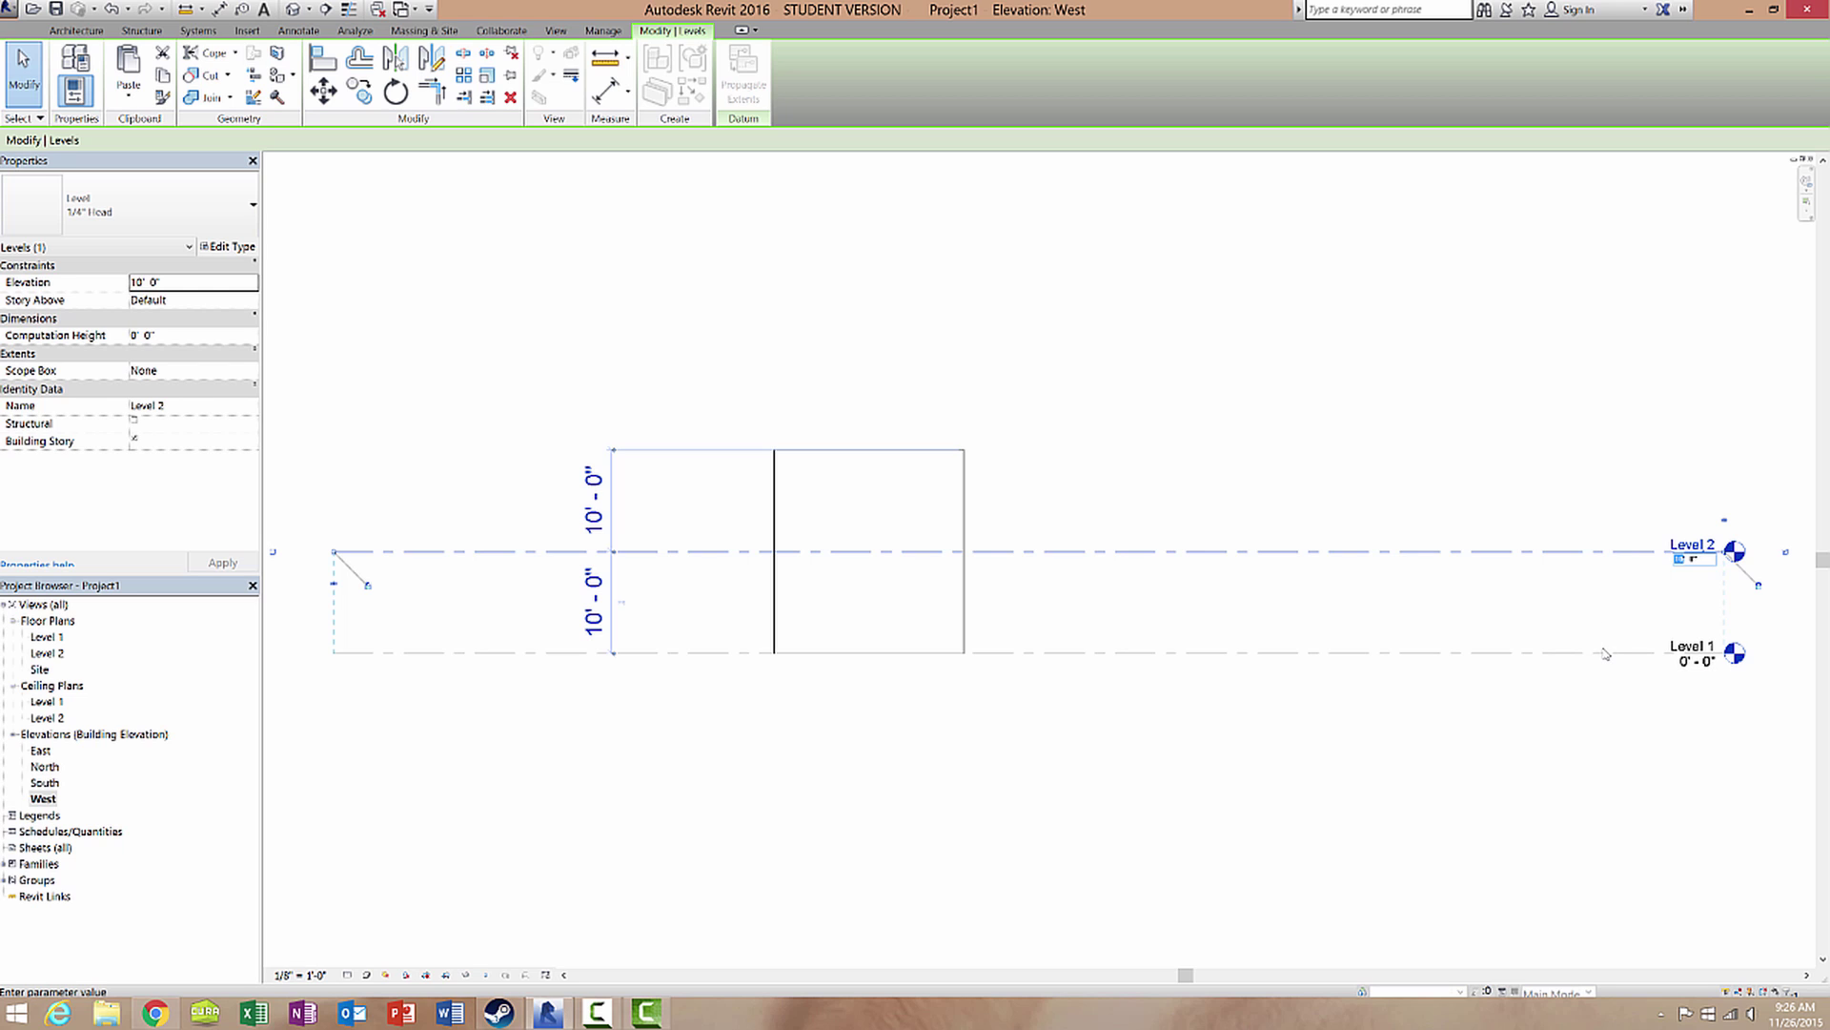
{"action": "type", "text": "8"}
{"action": "key", "text": "Return"}
{"action": "left_click", "coordinate": [986, 469]}
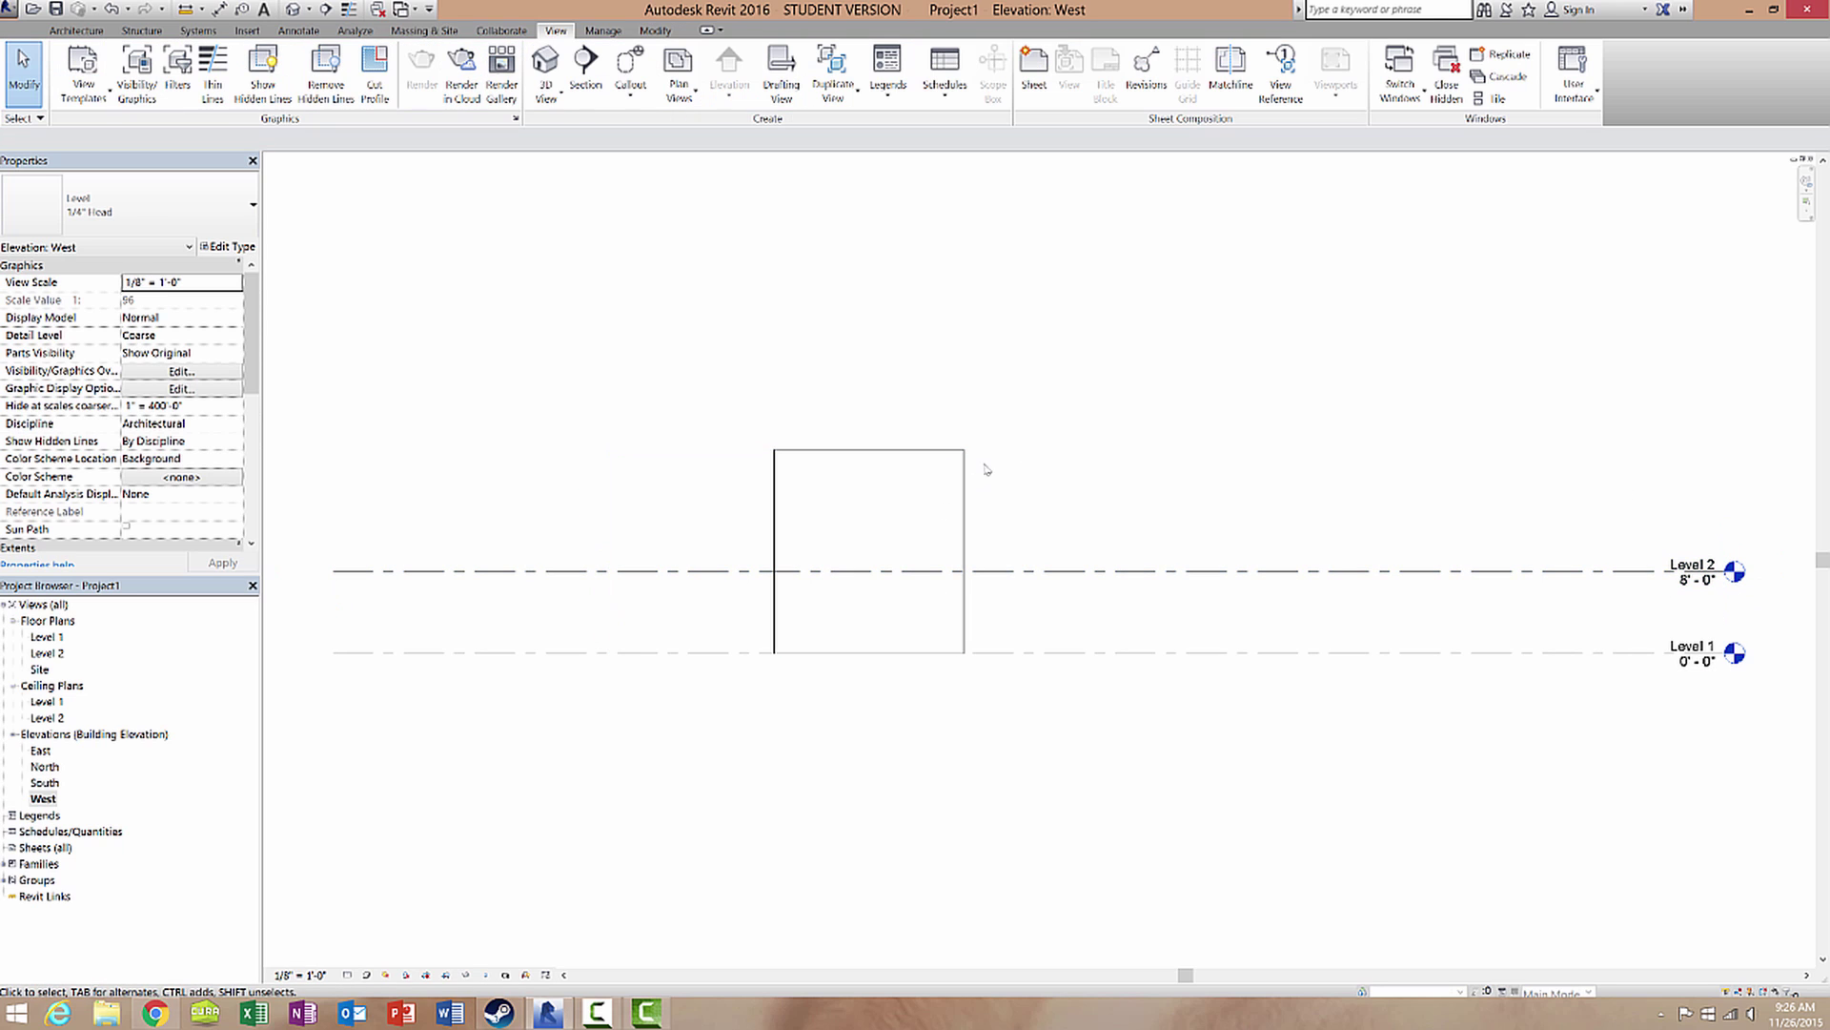
- Lower the top edge of the west wall to the Level 2 line in the West elevation
{"action": "left_click", "coordinate": [899, 452]}
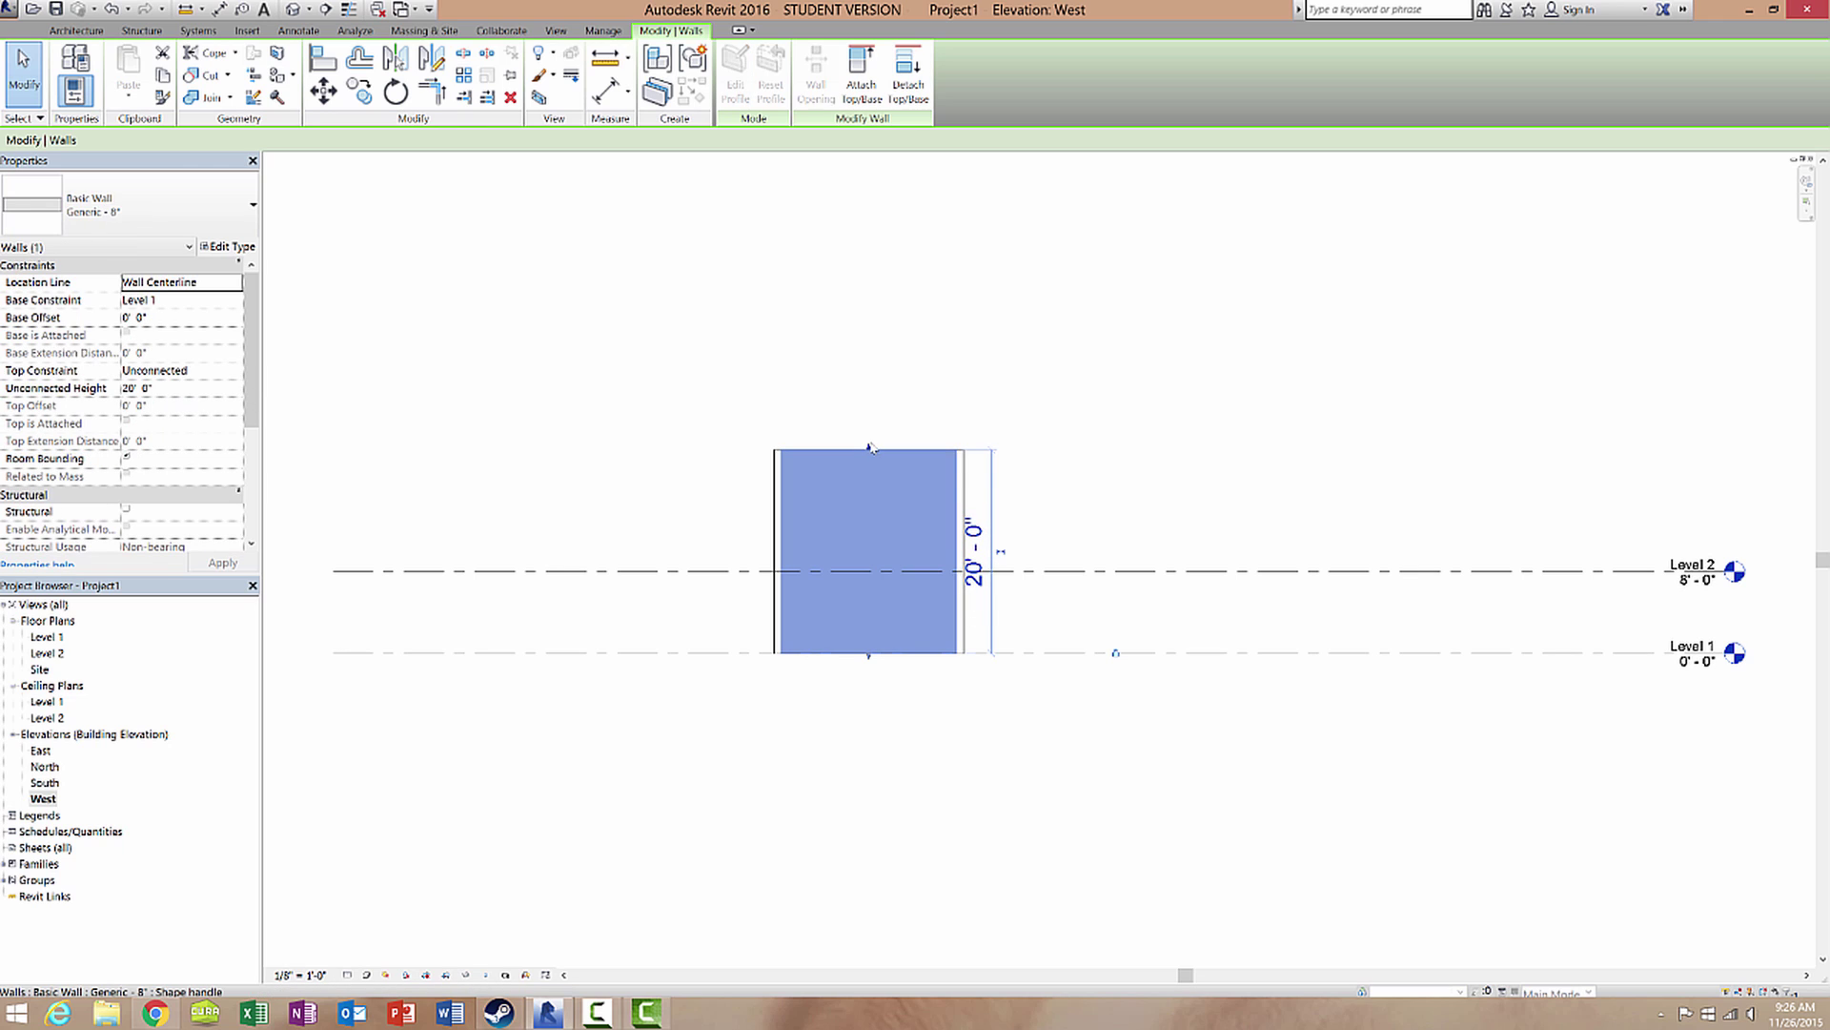
{"action": "left_click_drag", "start_coordinate": [869, 447], "coordinate": [882, 570]}
{"action": "left_click", "coordinate": [1048, 467]}
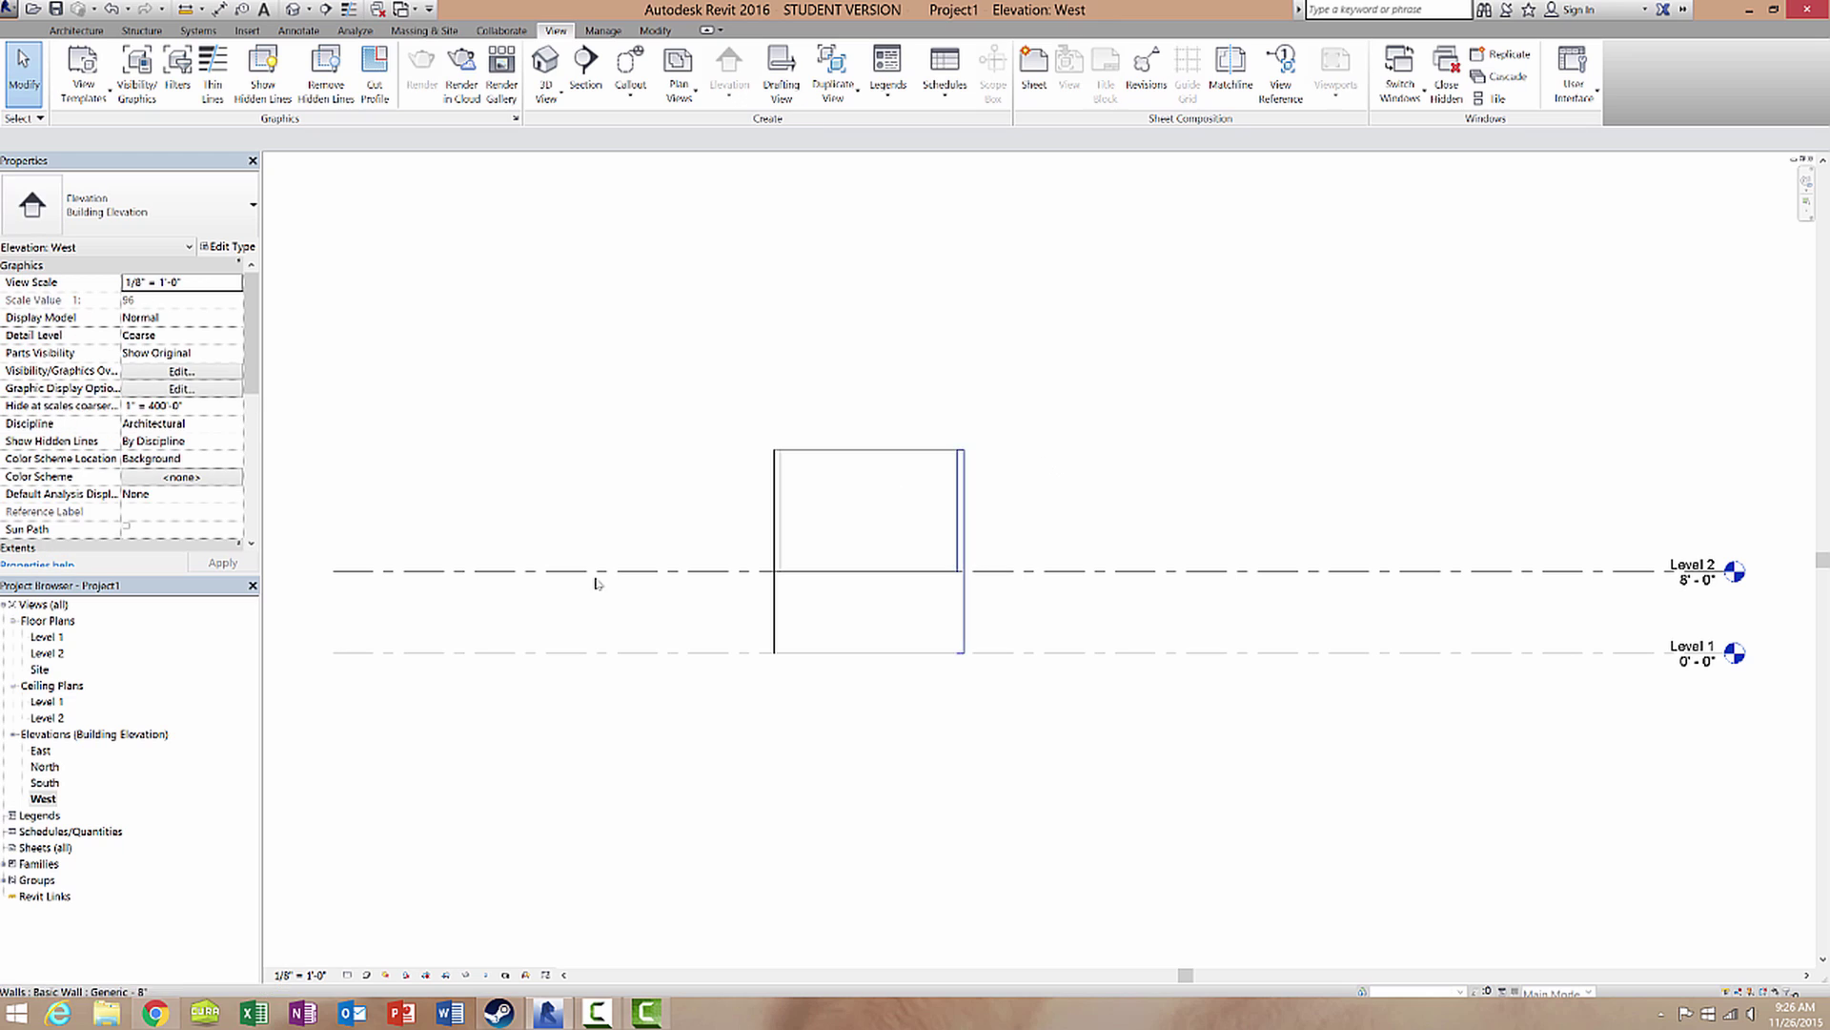
- Open the South elevation and set the south wall's Unconnected Height to 8'-0"
{"action": "left_click", "coordinate": [45, 783]}
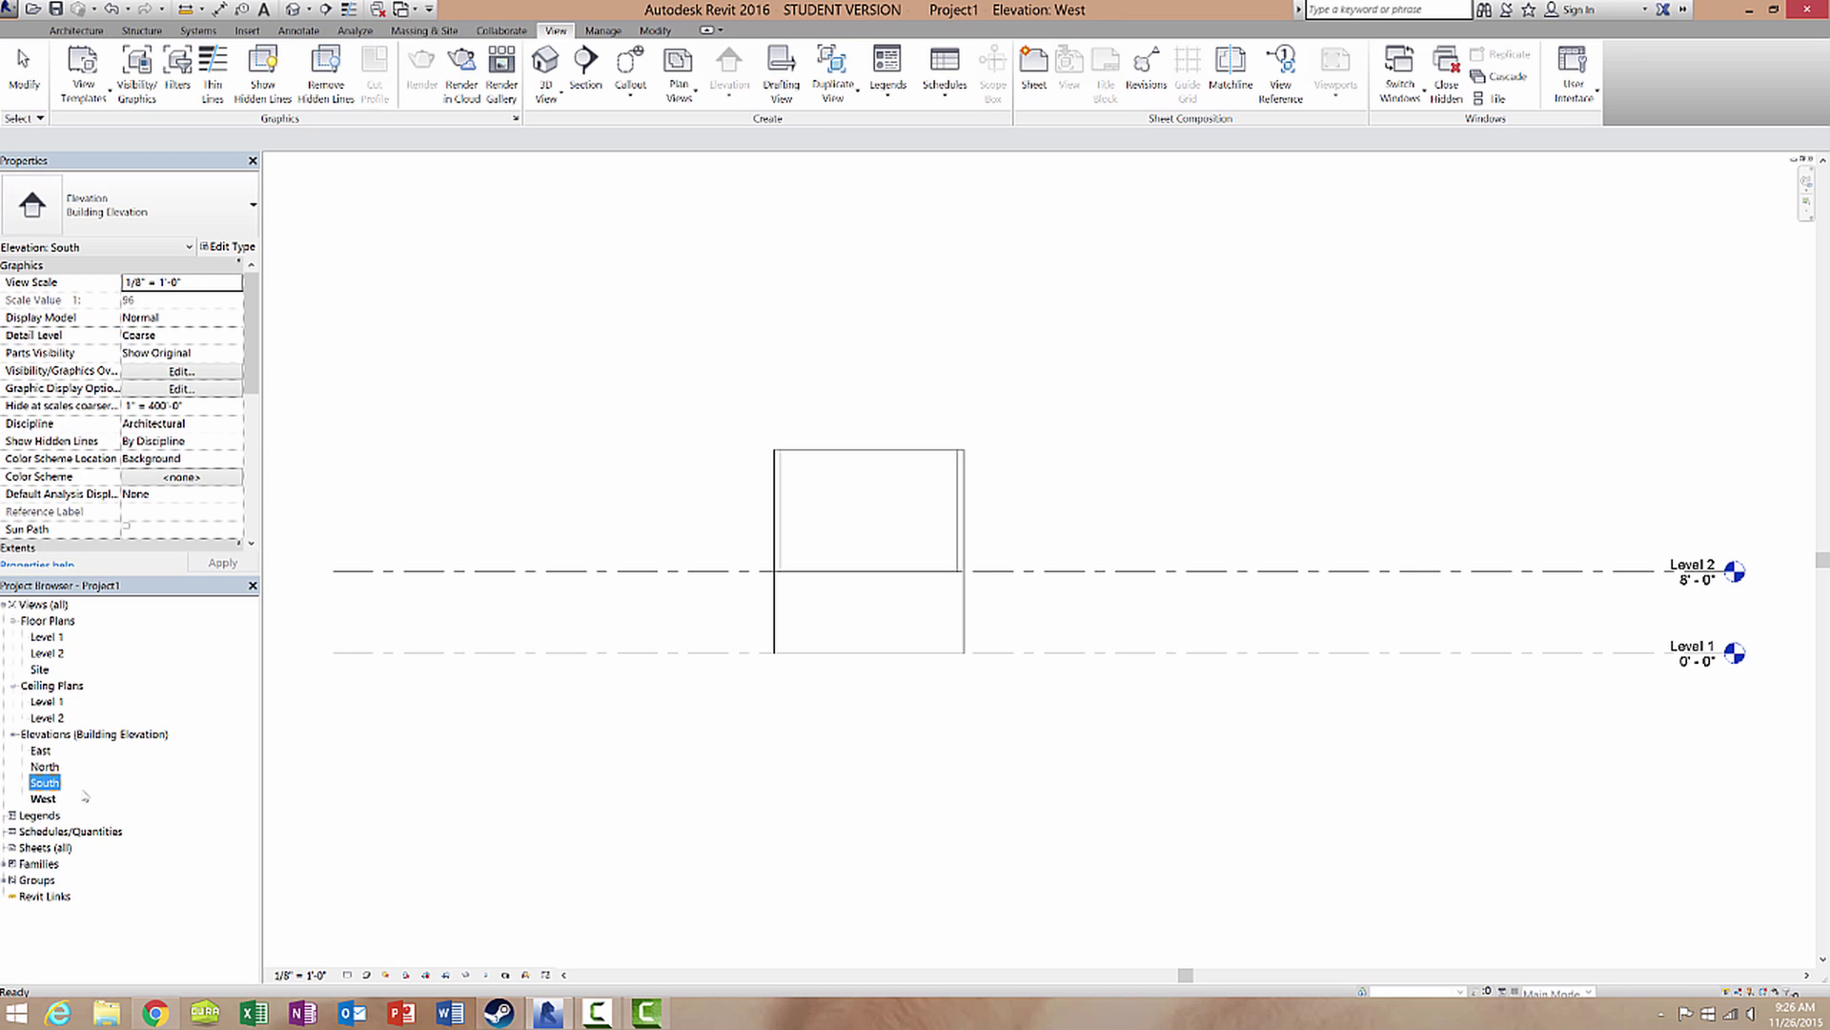
{"action": "double_click", "coordinate": [51, 786]}
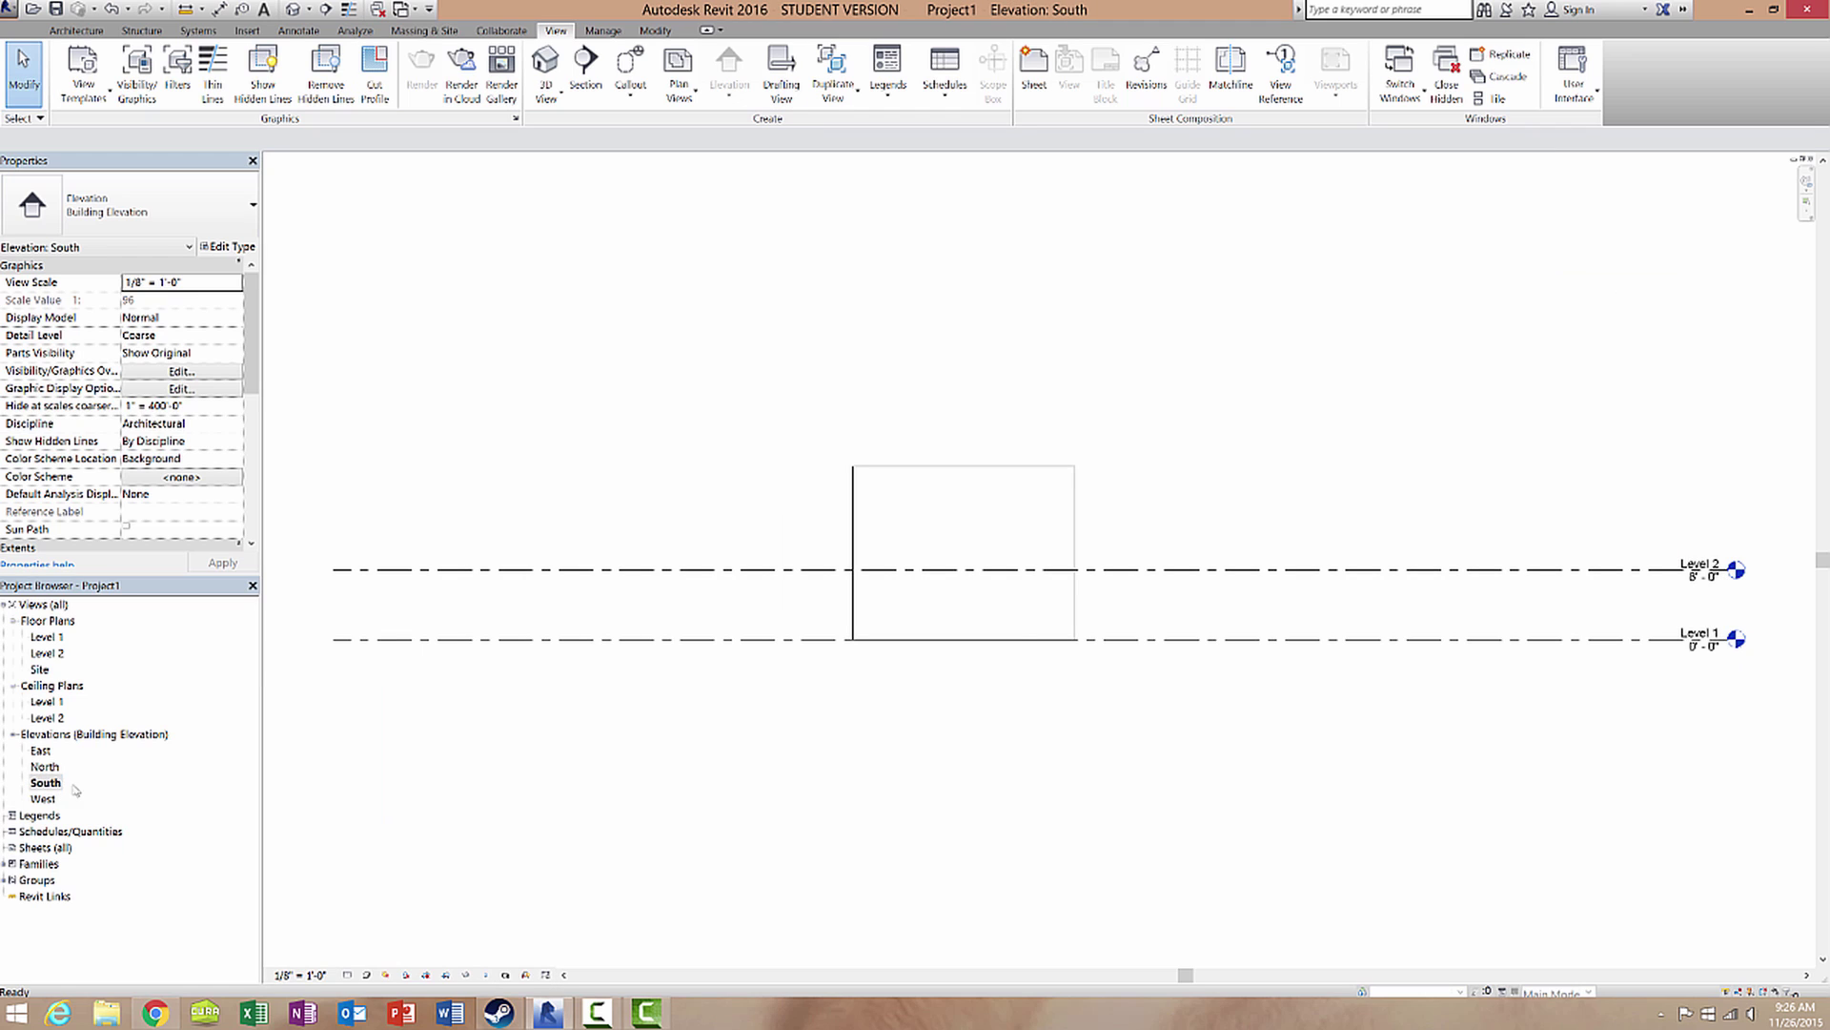
{"action": "left_click", "coordinate": [963, 469]}
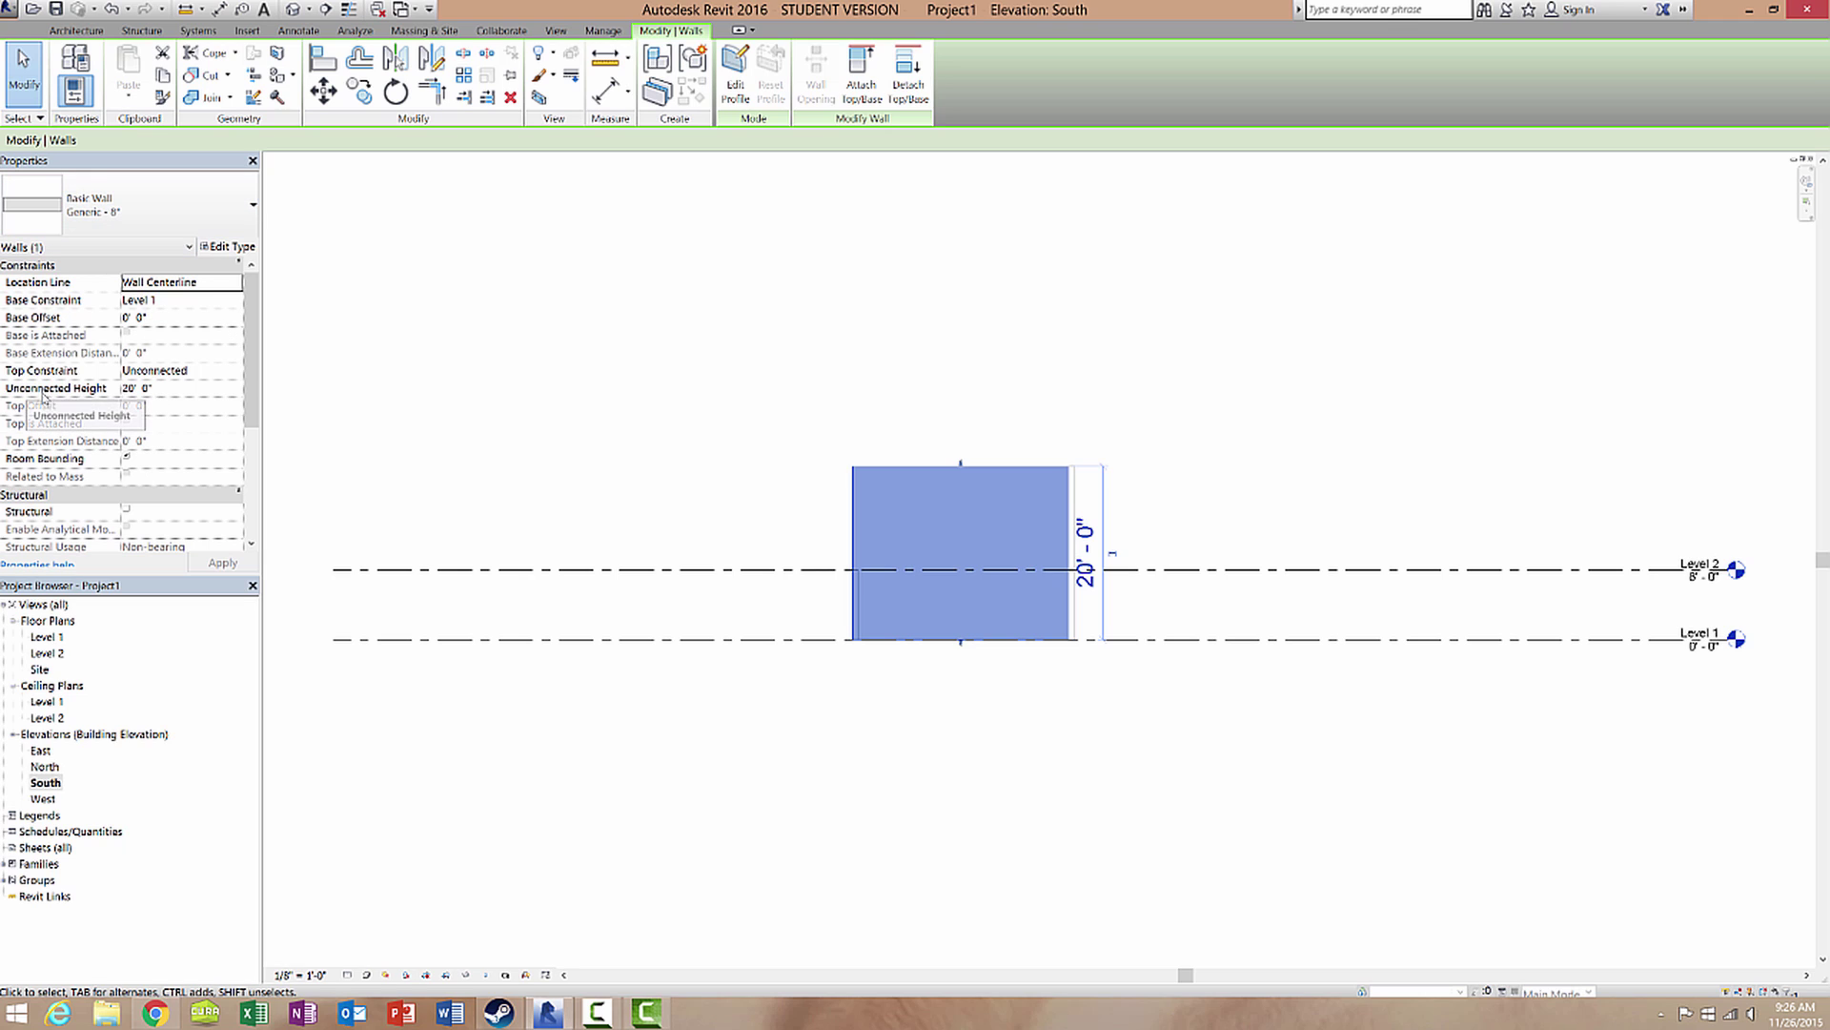
{"action": "left_click", "coordinate": [134, 388]}
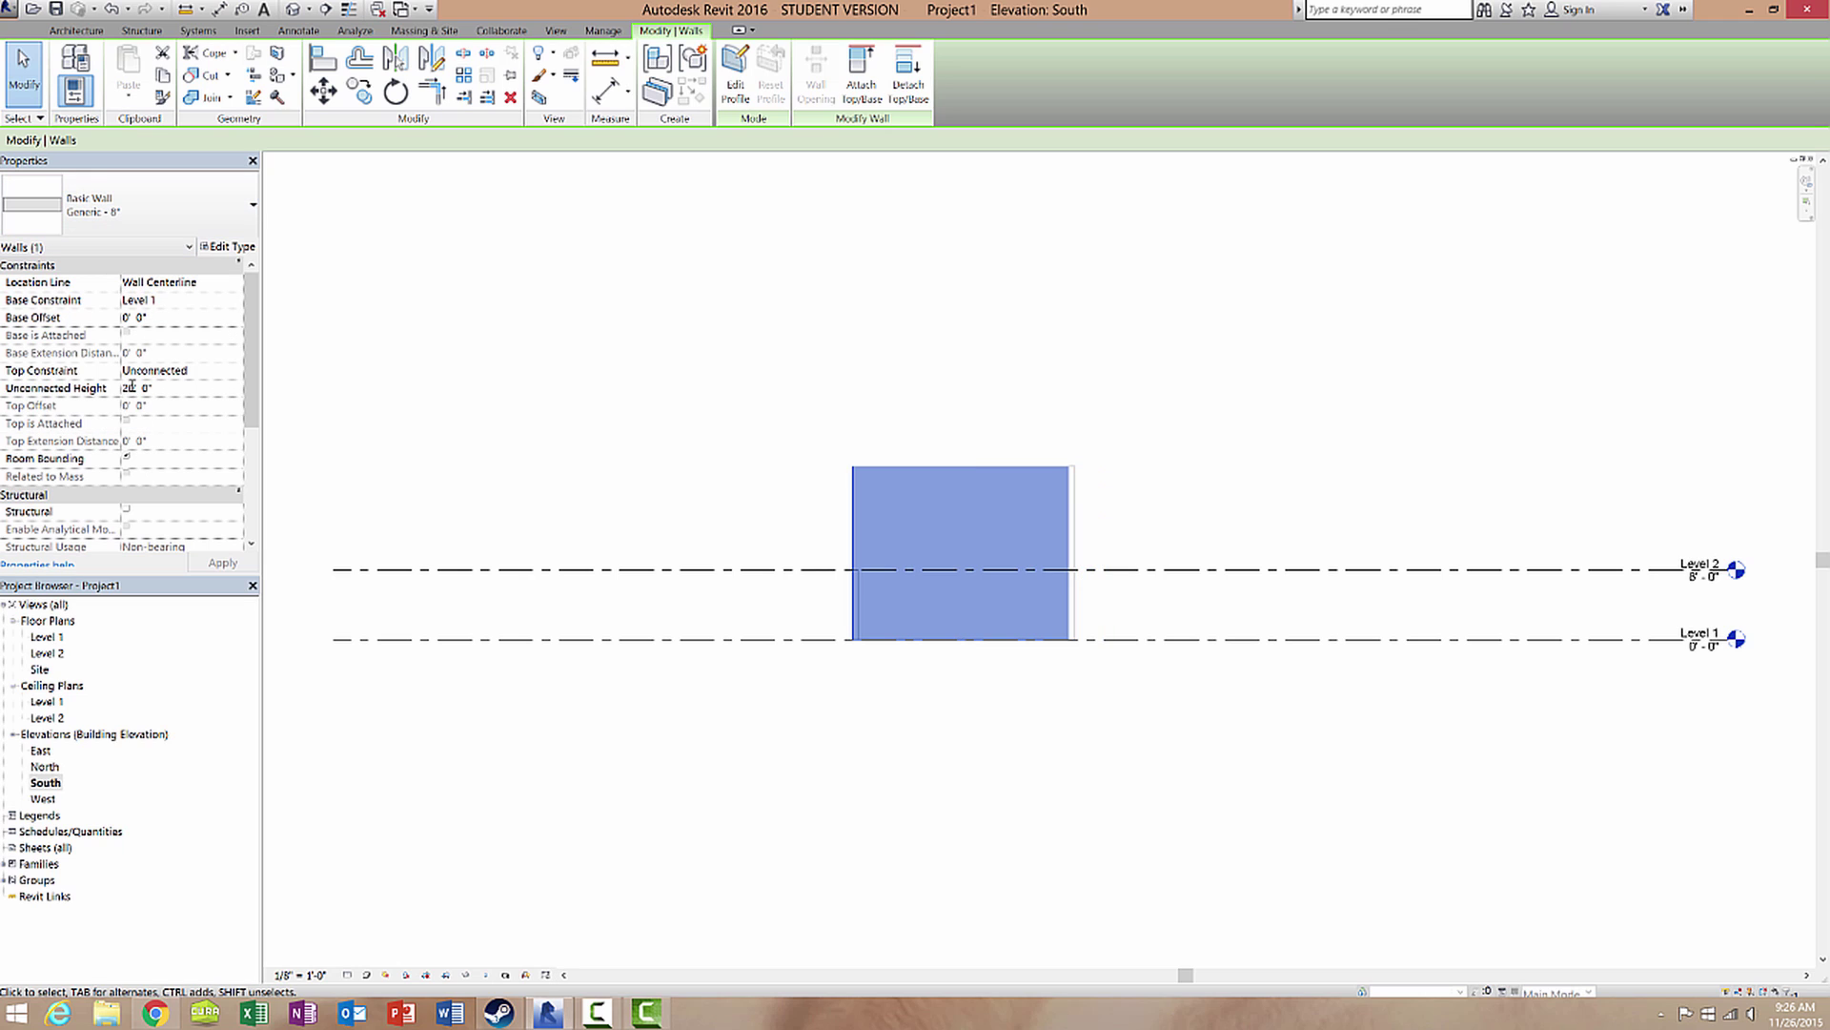
{"action": "left_click_drag", "start_coordinate": [134, 388], "coordinate": [105, 387]}
{"action": "type", "text": "8"}
{"action": "left_click", "coordinate": [222, 562]}
{"action": "left_click", "coordinate": [785, 406]}
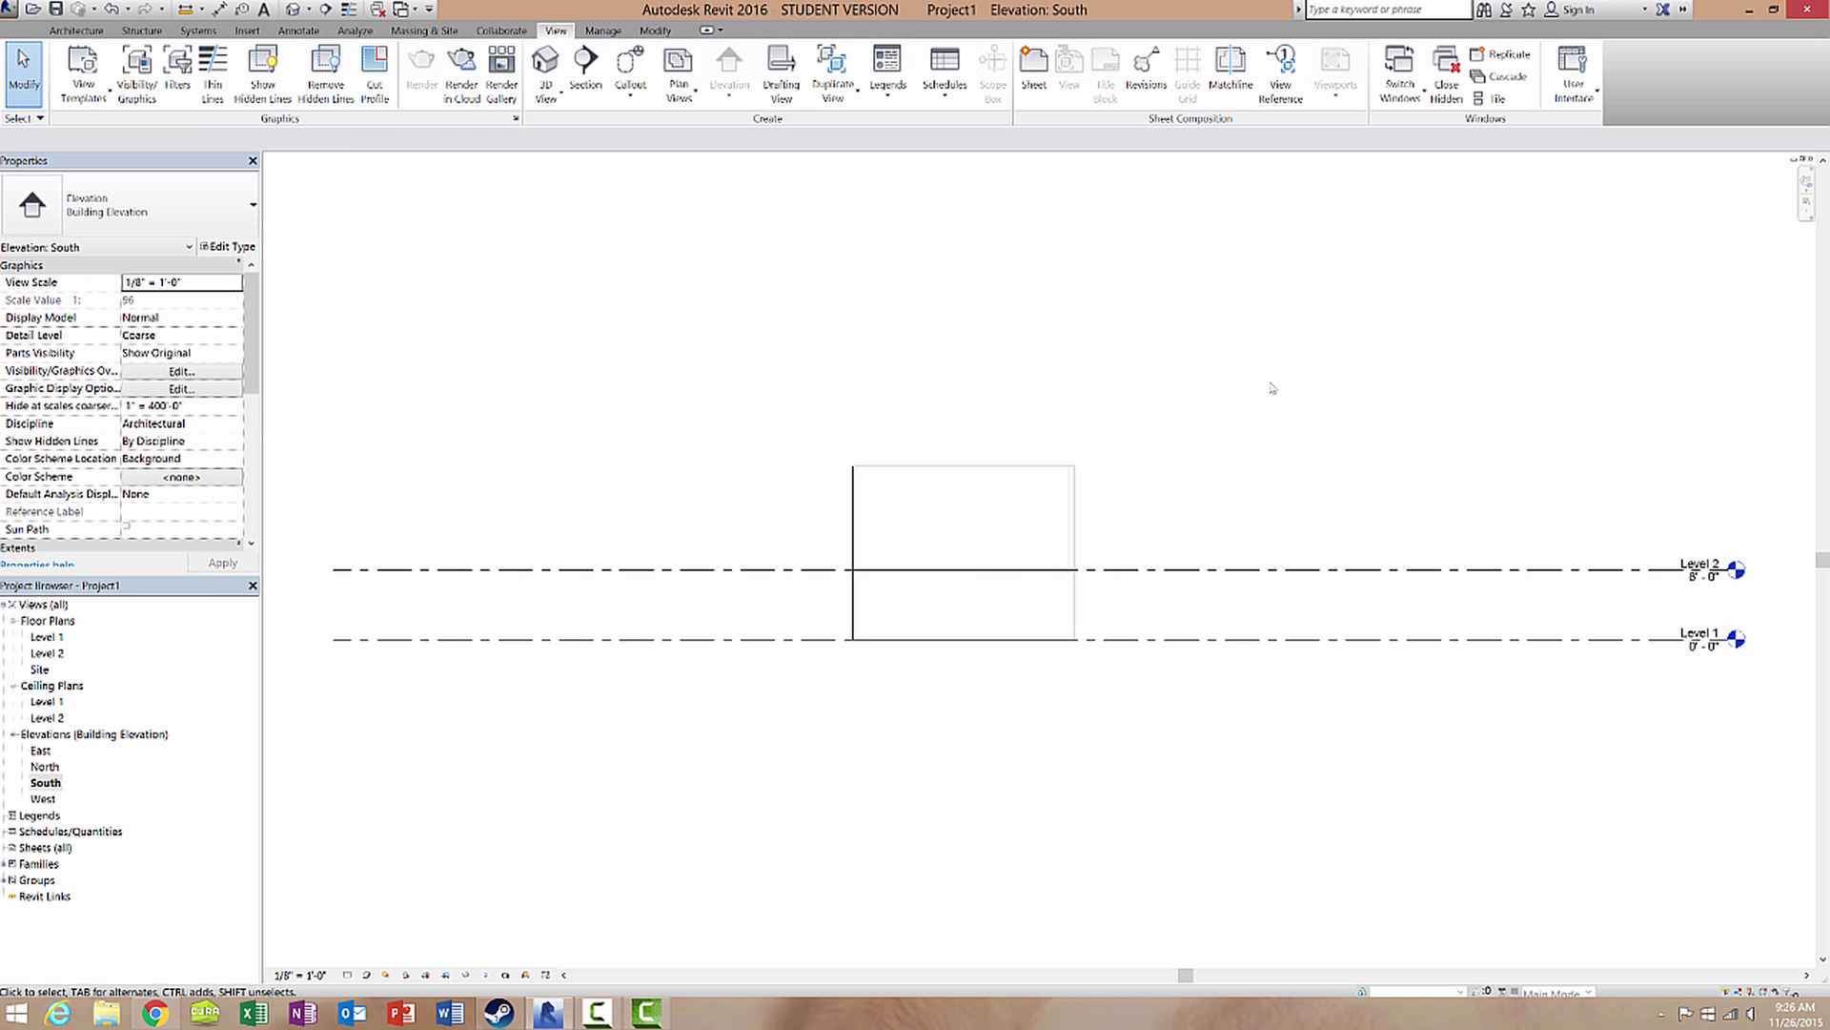
- Select the east and north walls together in the South elevation and set their Unconnected Height to 8'-0"
{"action": "left_click", "coordinate": [1080, 503]}
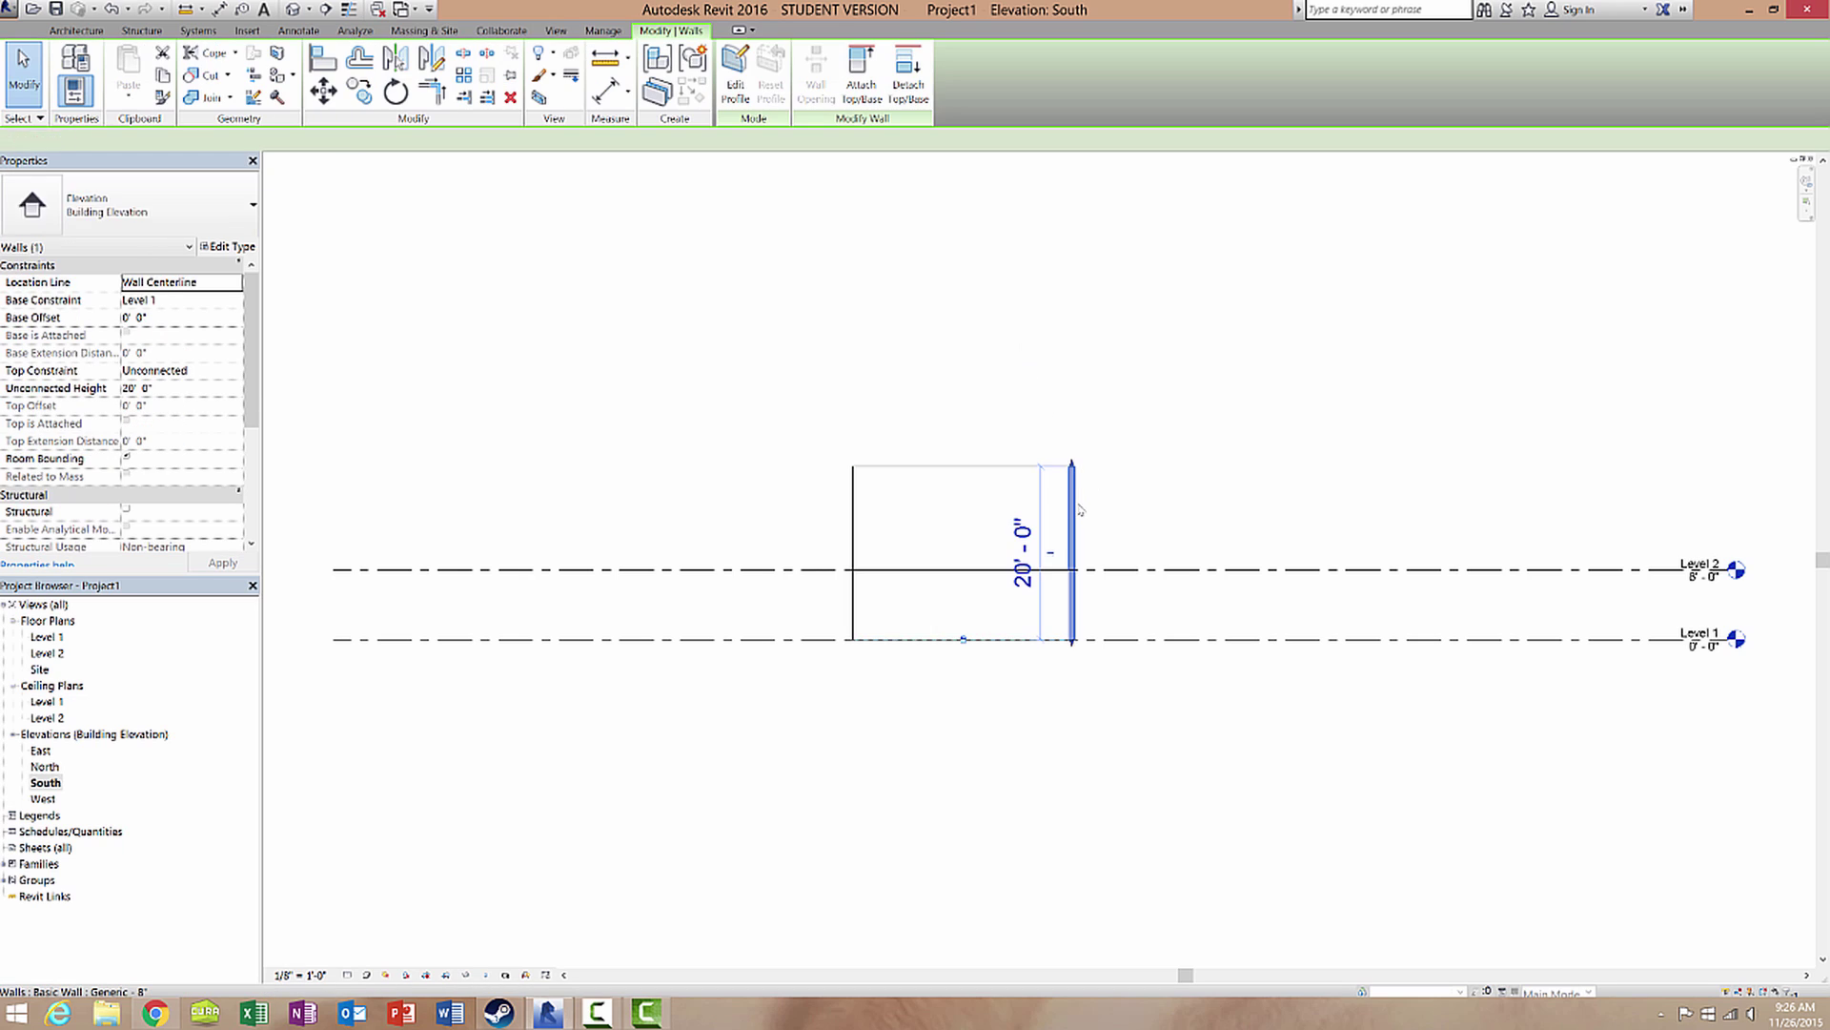
{"action": "left_click", "coordinate": [134, 391]}
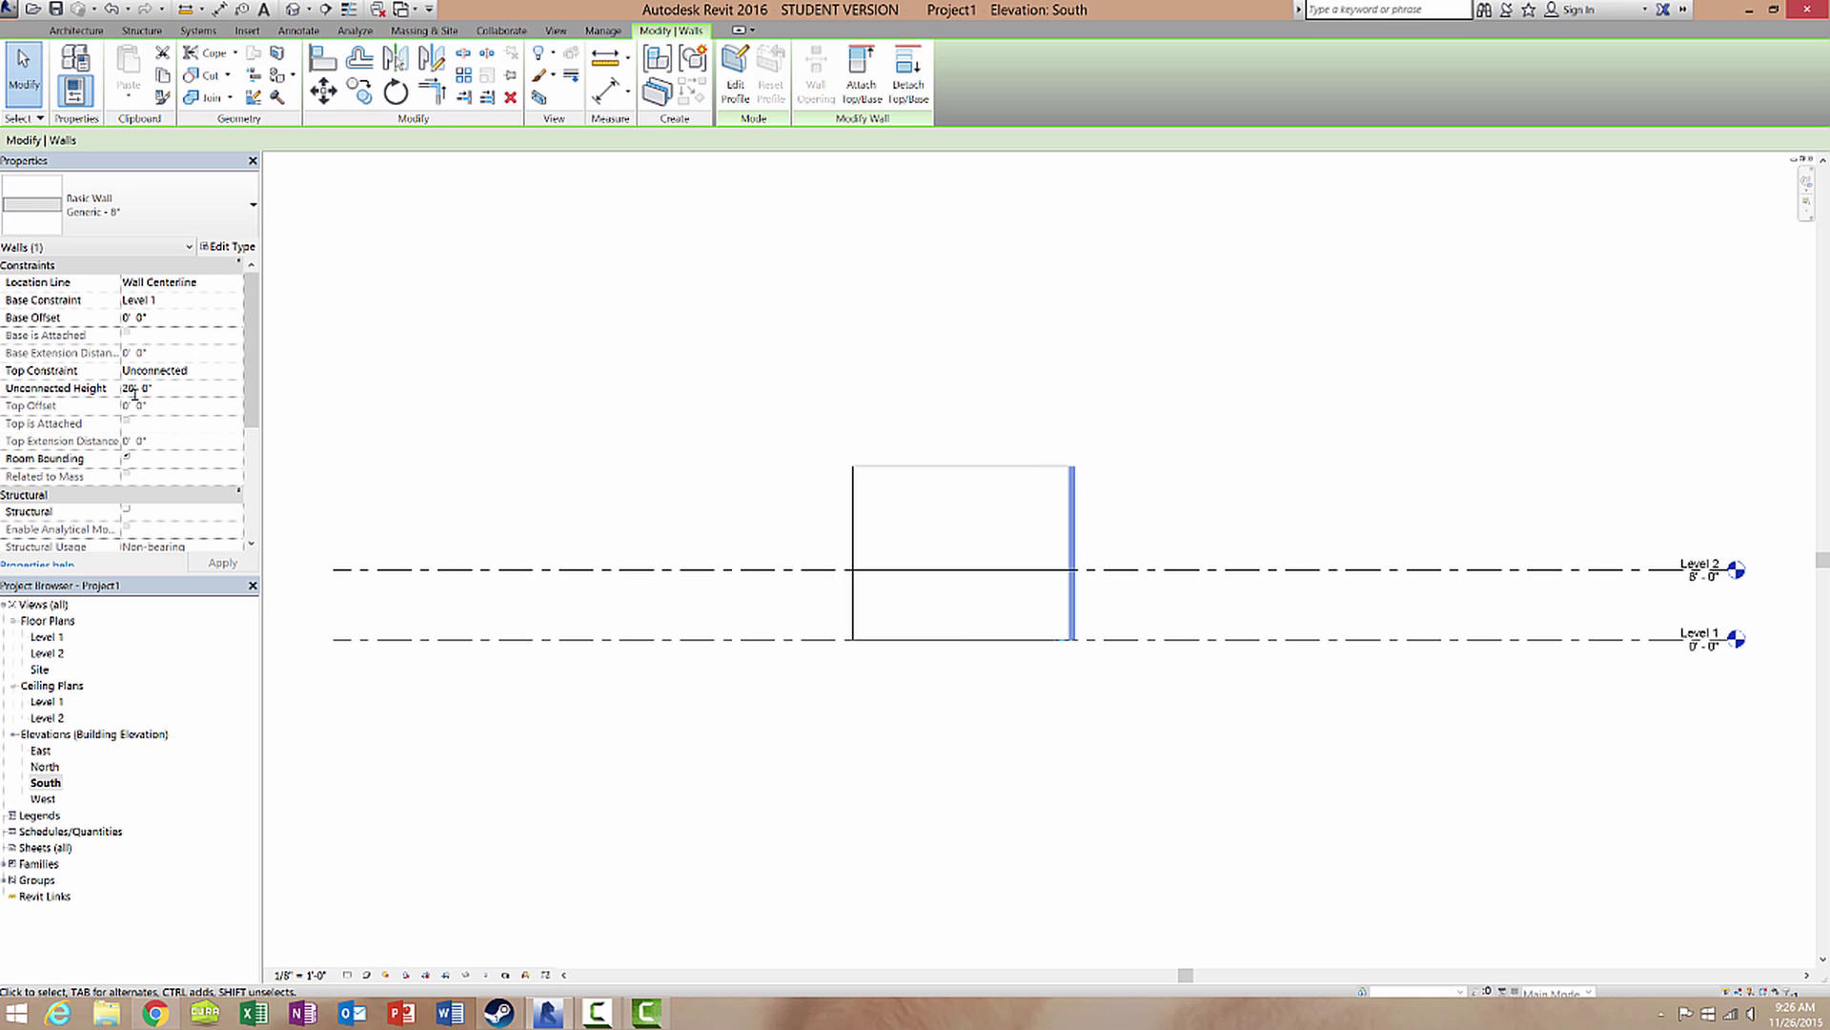
{"action": "left_click", "coordinate": [908, 486], "text": "ctrl"}
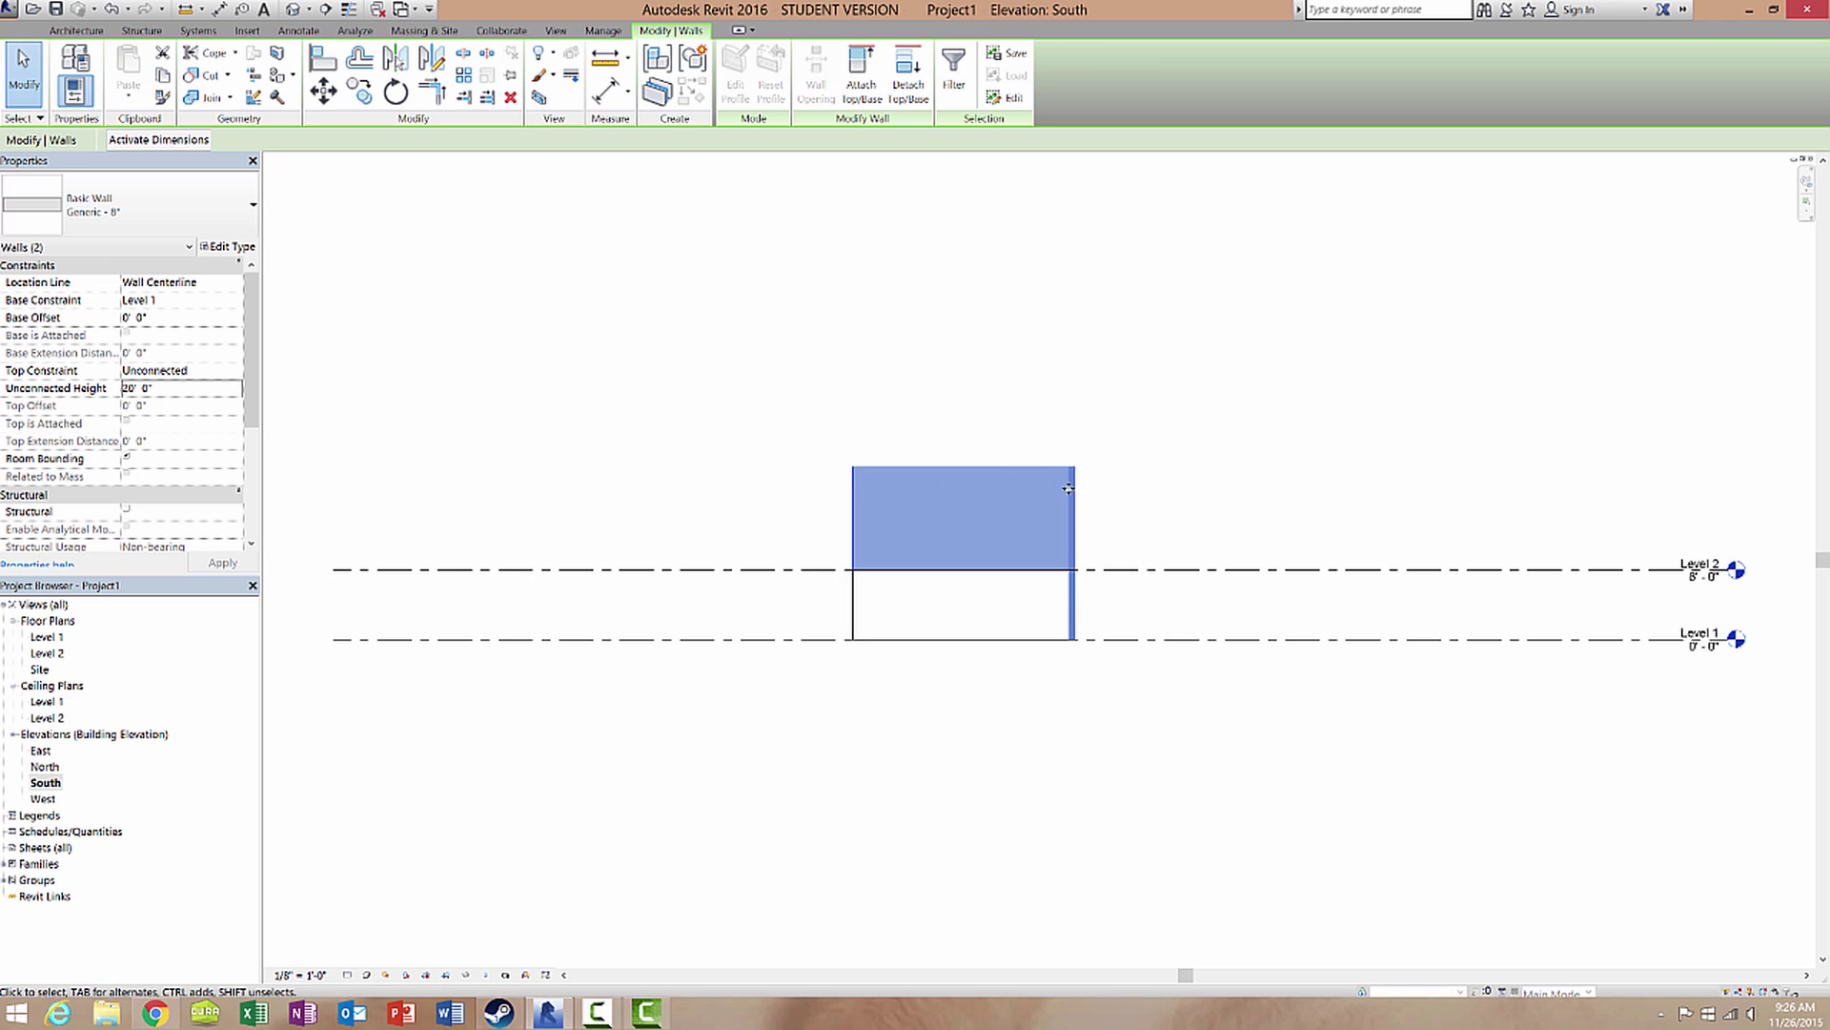
{"action": "double_click", "coordinate": [133, 389]}
{"action": "type", "text": "8"}
{"action": "left_click", "coordinate": [219, 563]}
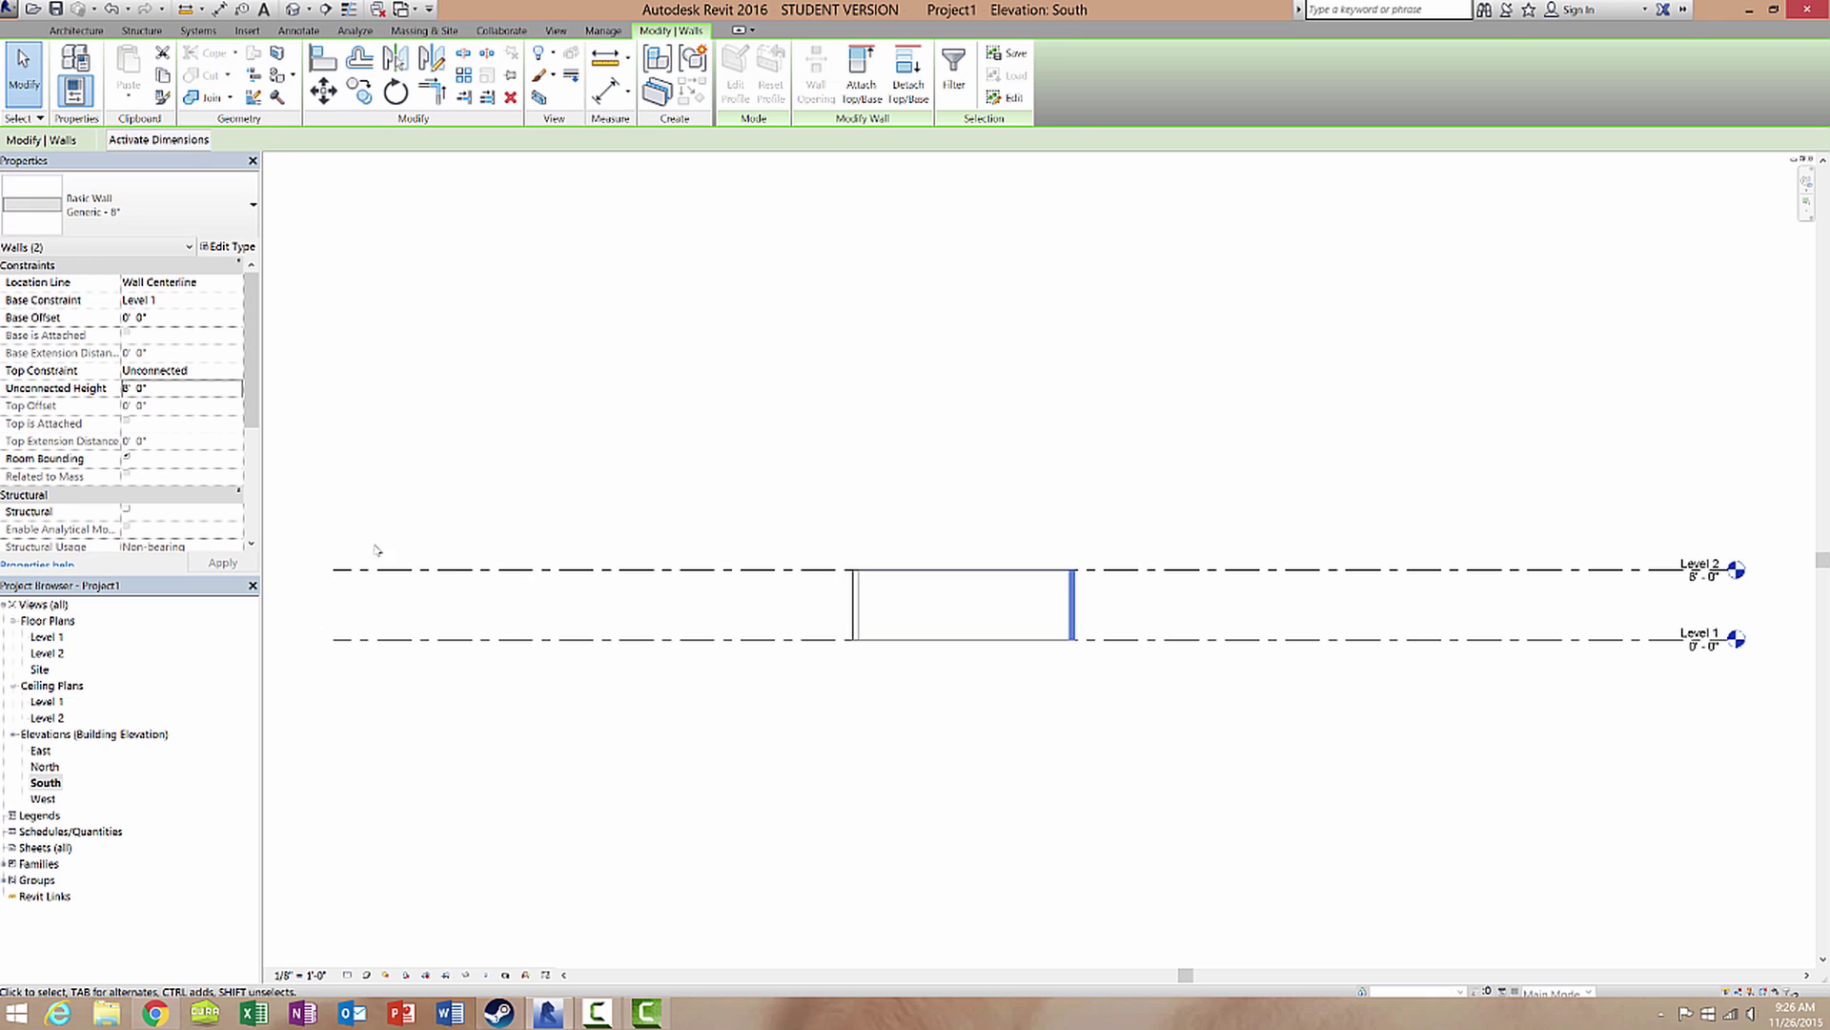
{"action": "left_click", "coordinate": [749, 435]}
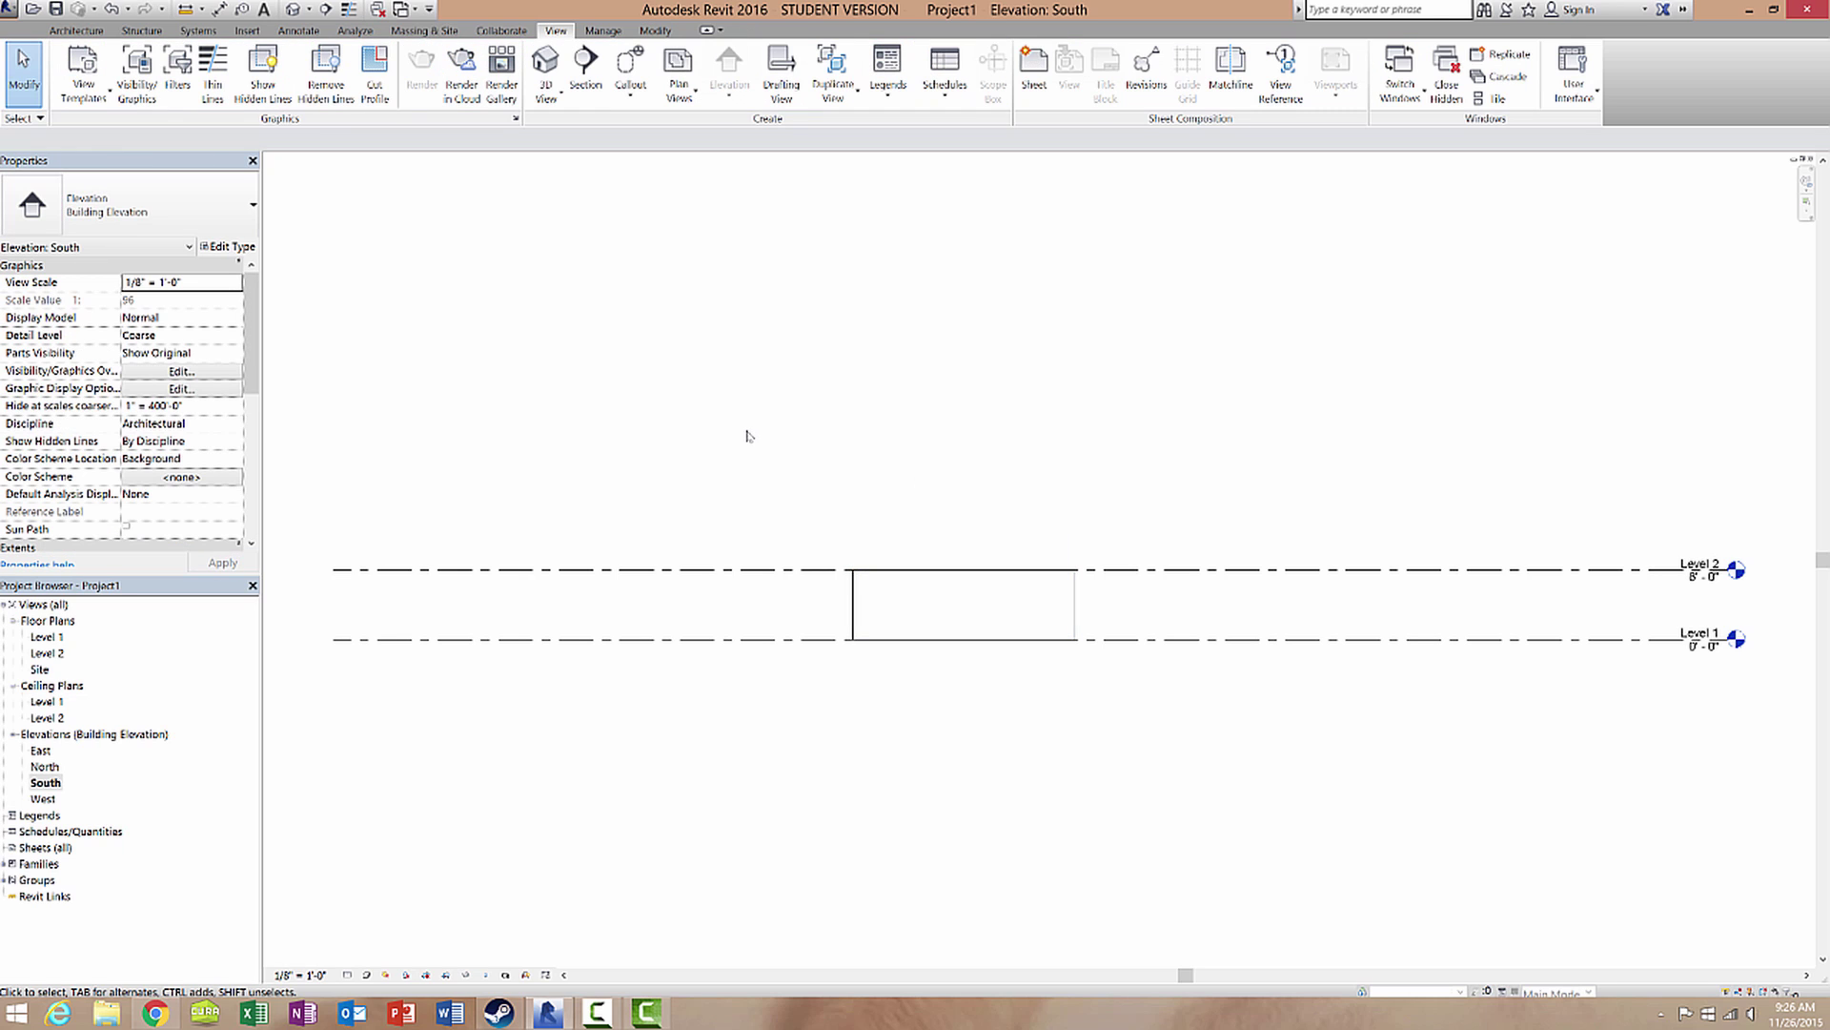